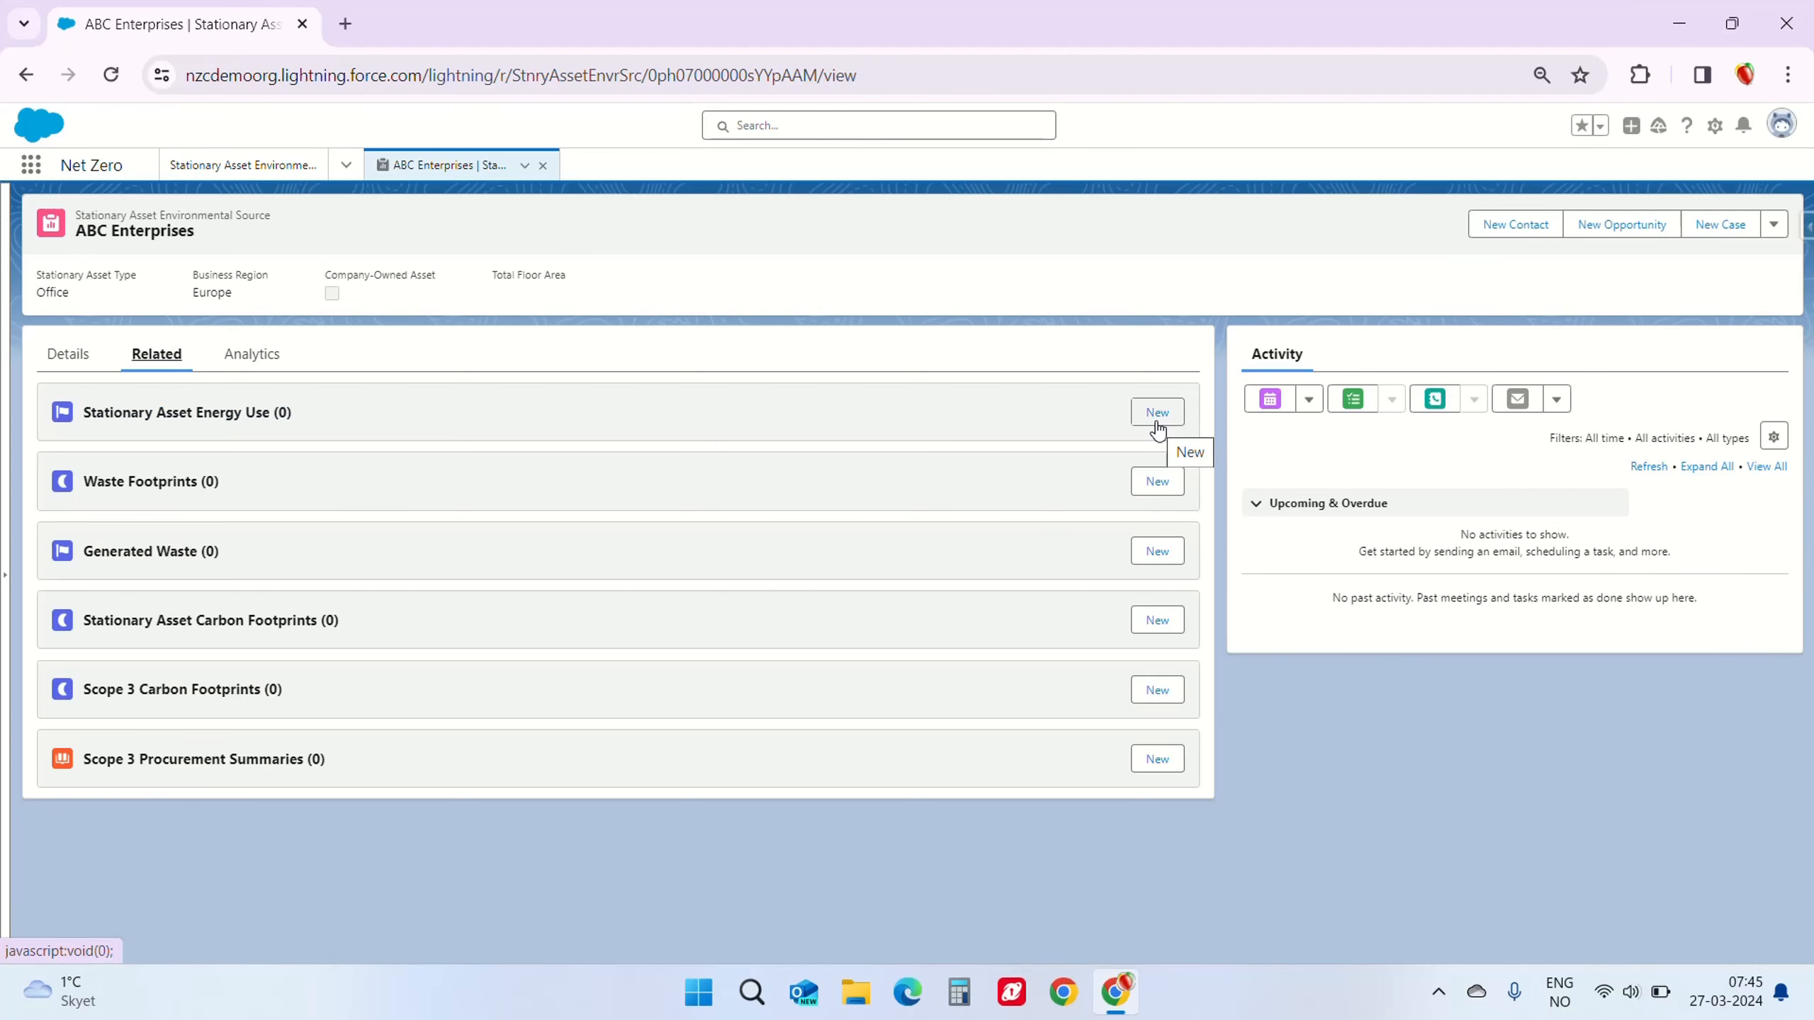
{"action": "left_click", "coordinate": [1158, 415]}
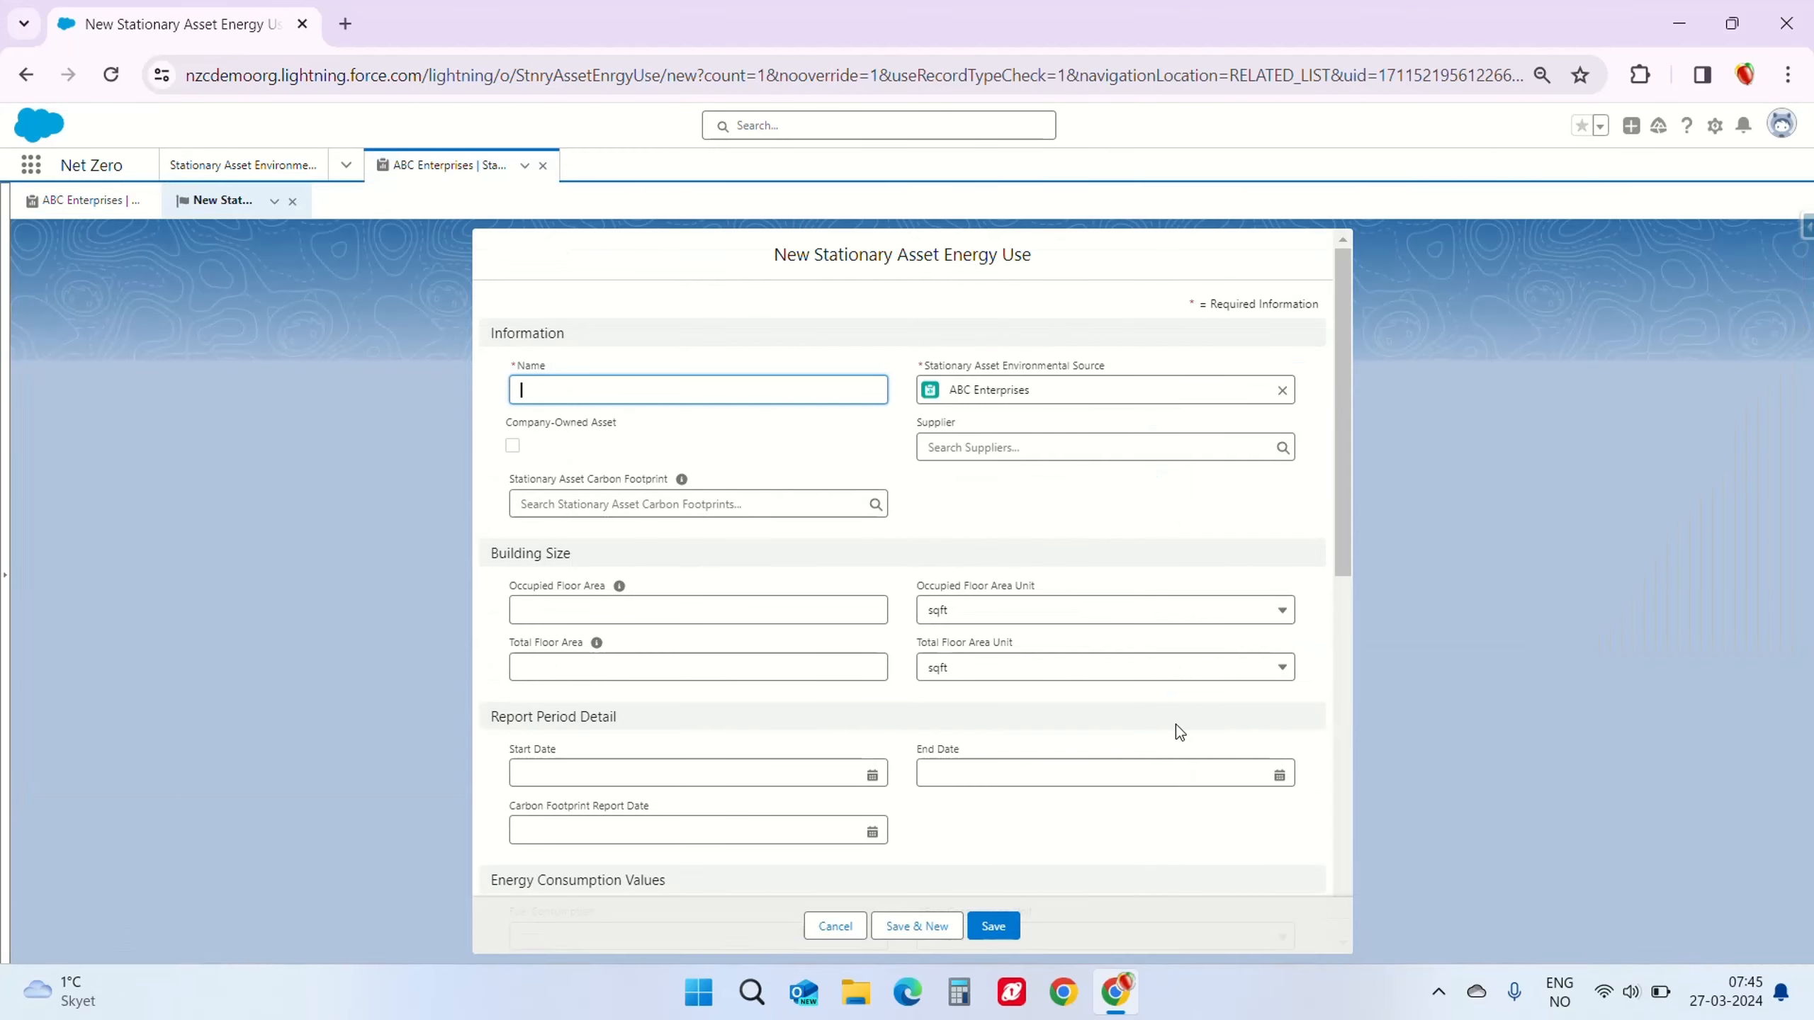
{"action": "left_click_drag", "start_coordinate": [1045, 393], "coordinate": [945, 392]}
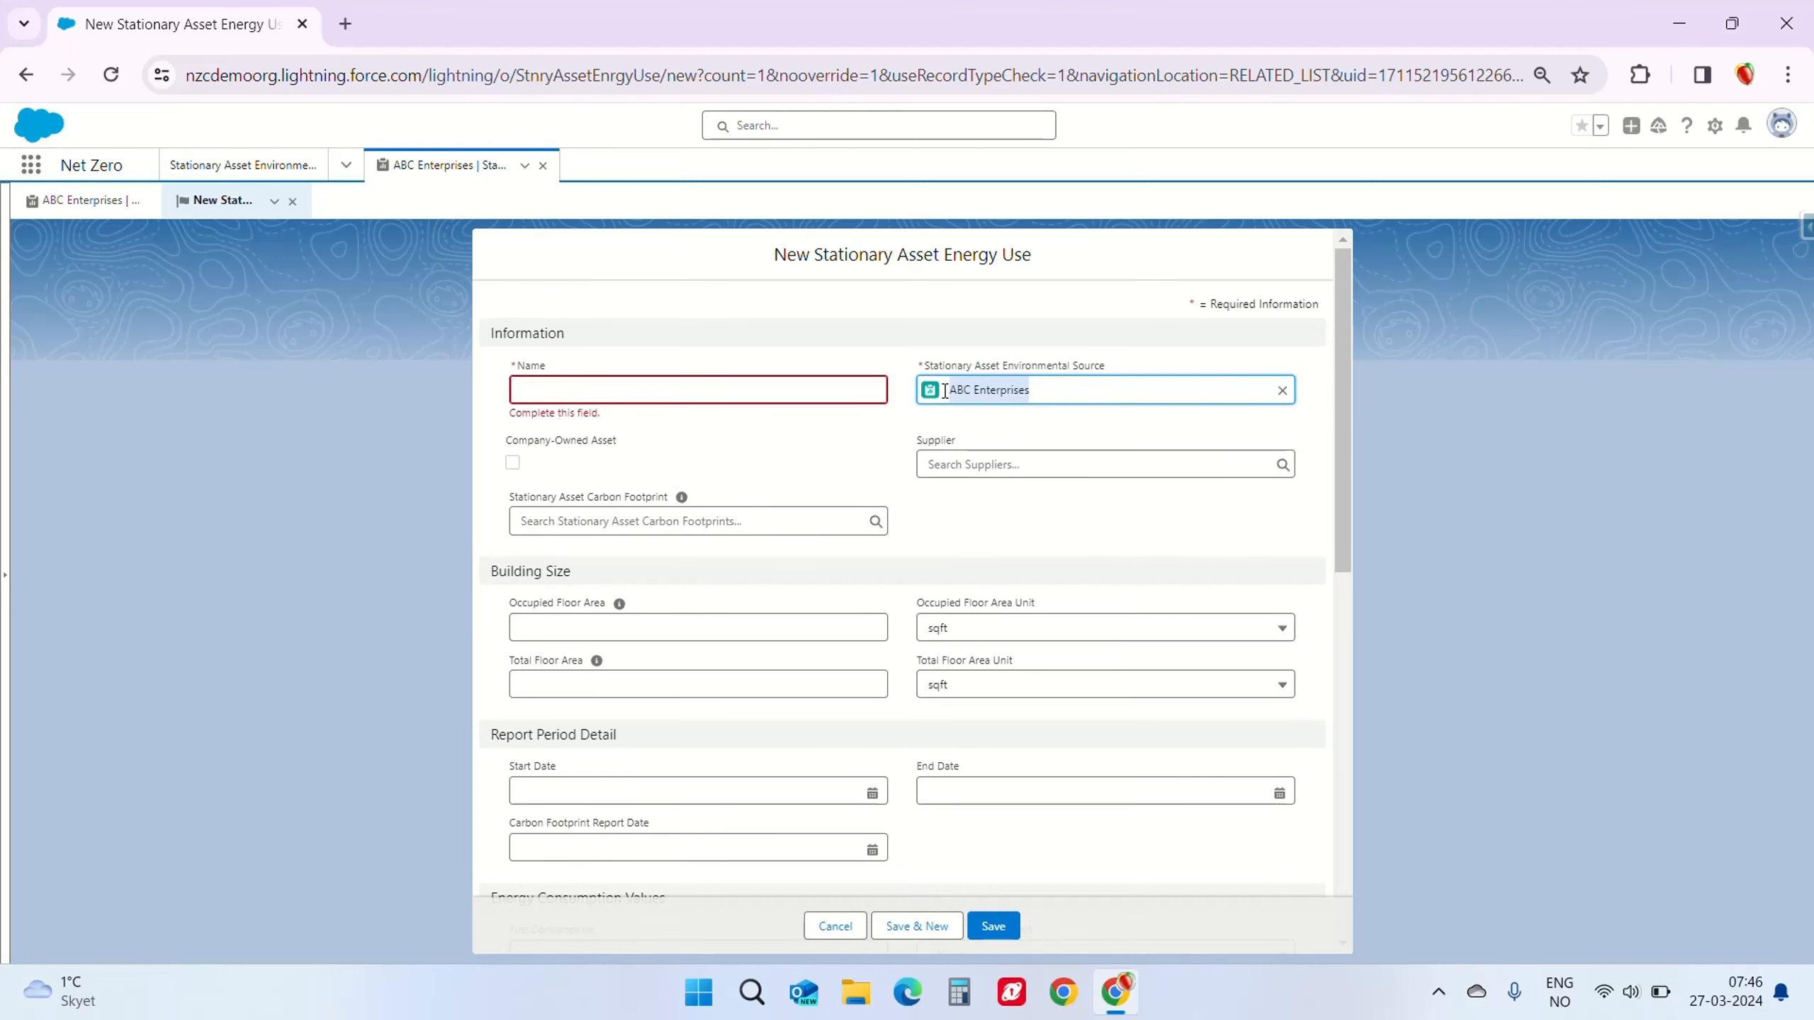
{"action": "left_click", "coordinate": [1019, 425]}
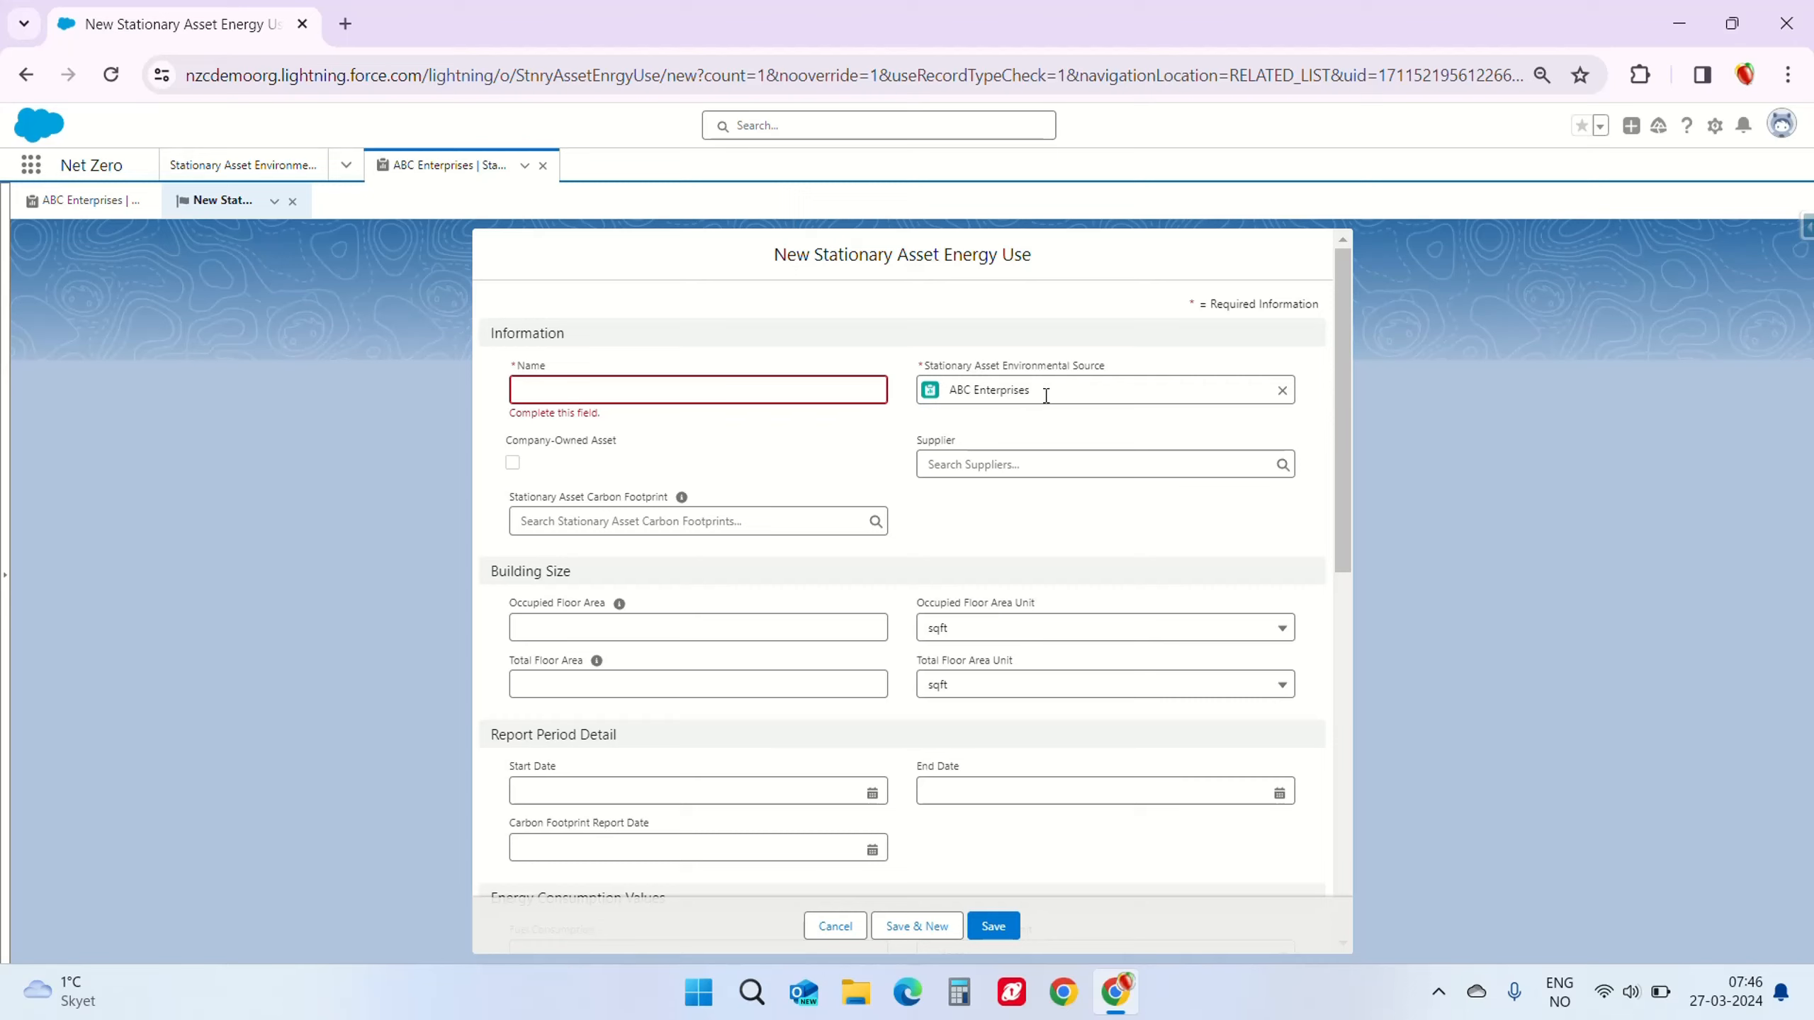
{"action": "left_click", "coordinate": [837, 927]}
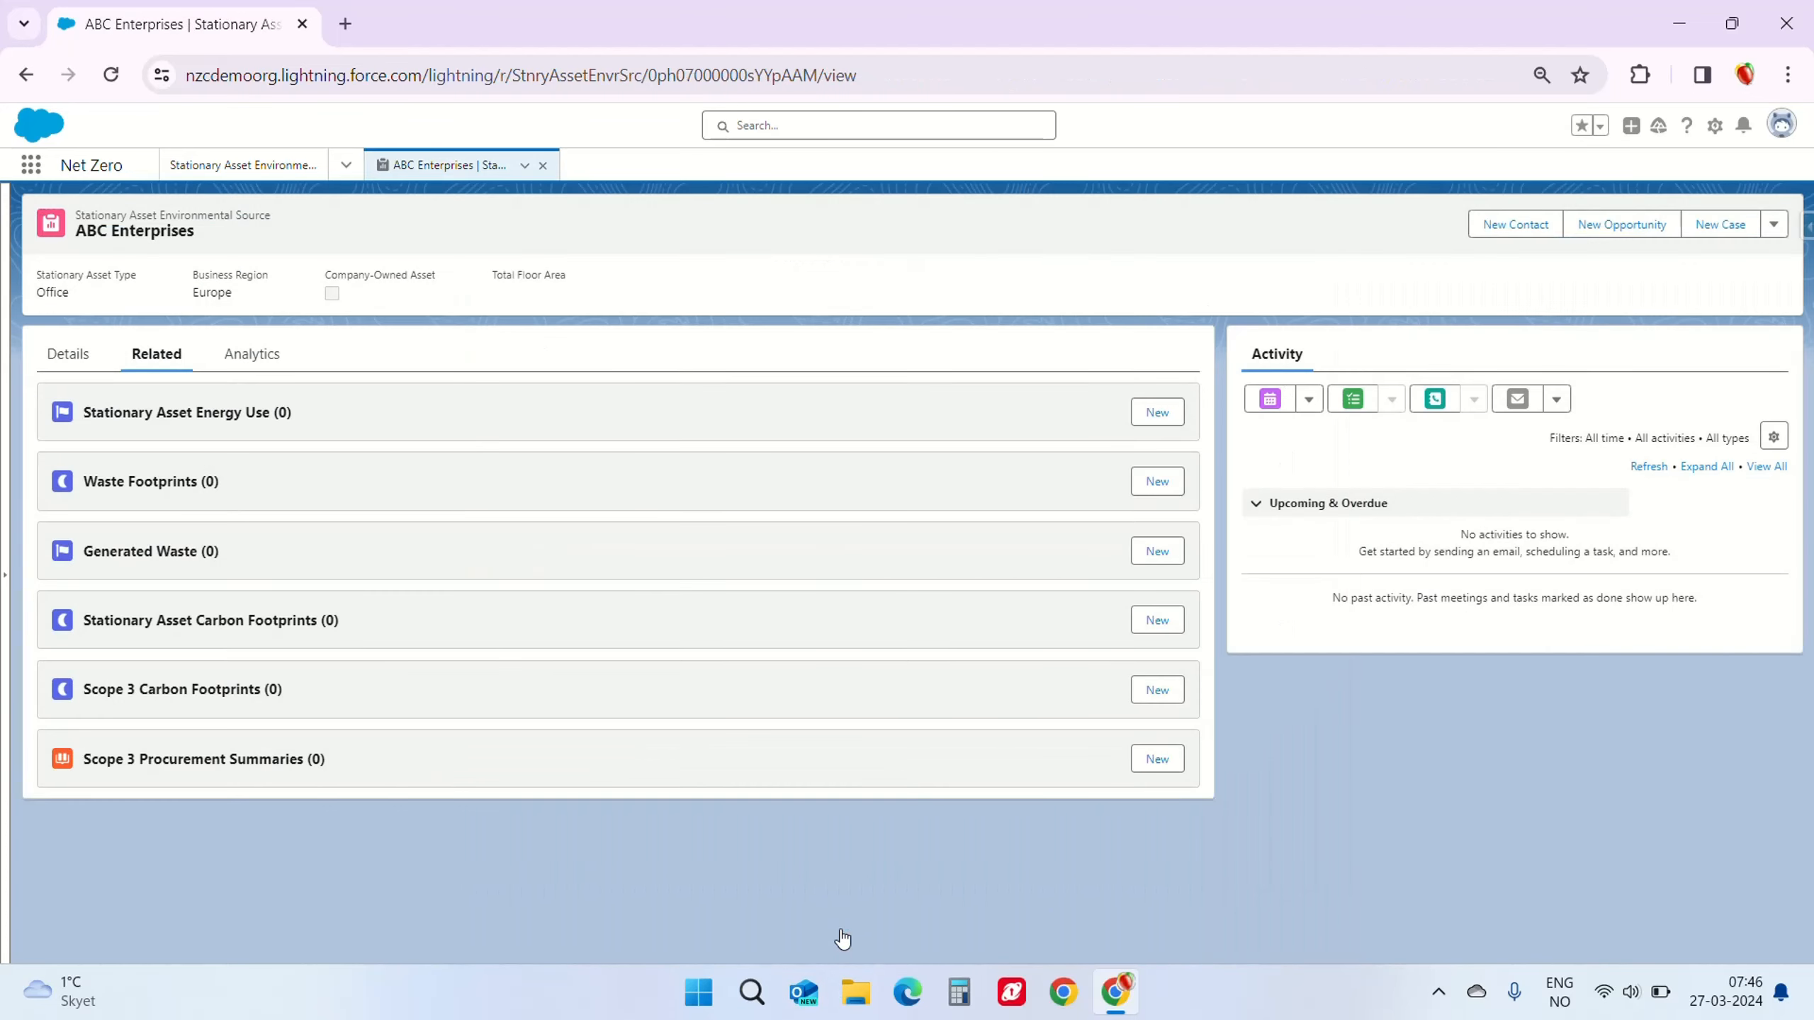
{"action": "left_click", "coordinate": [346, 165]}
{"action": "scroll", "coordinate": [286, 439], "scroll_direction": "down", "scroll_amount": 2}
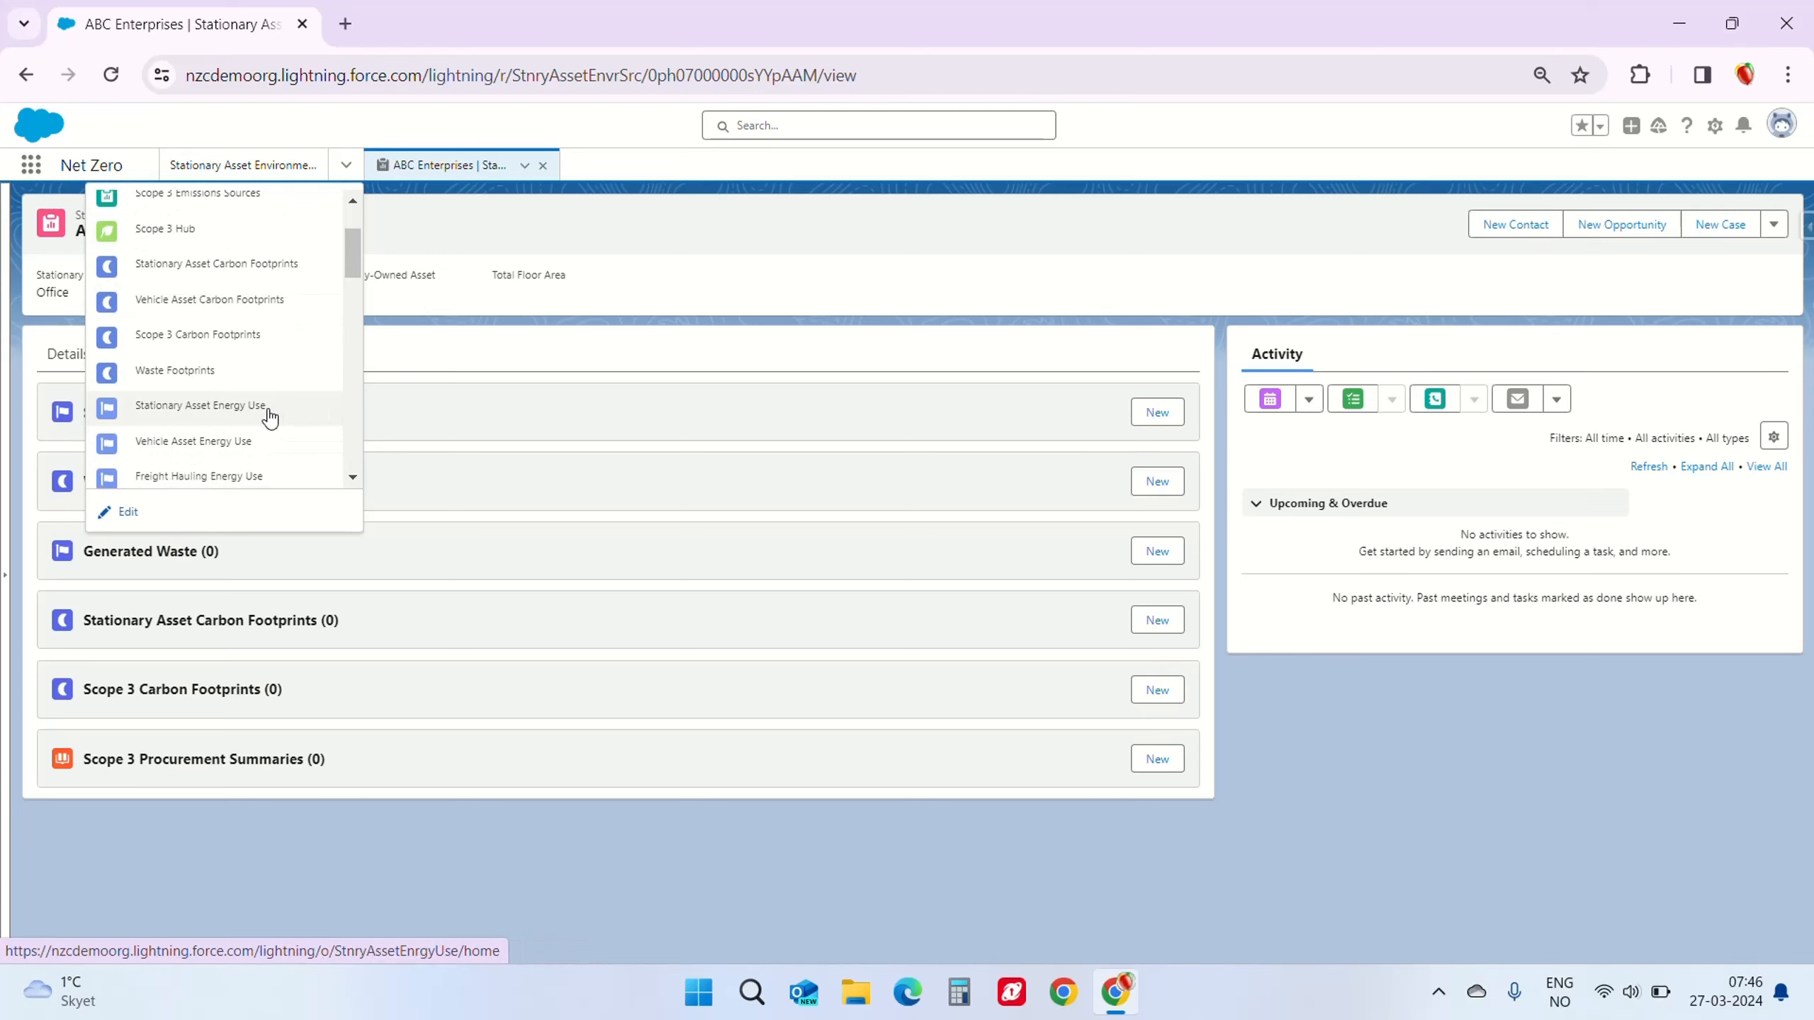
{"action": "left_click", "coordinate": [268, 410]}
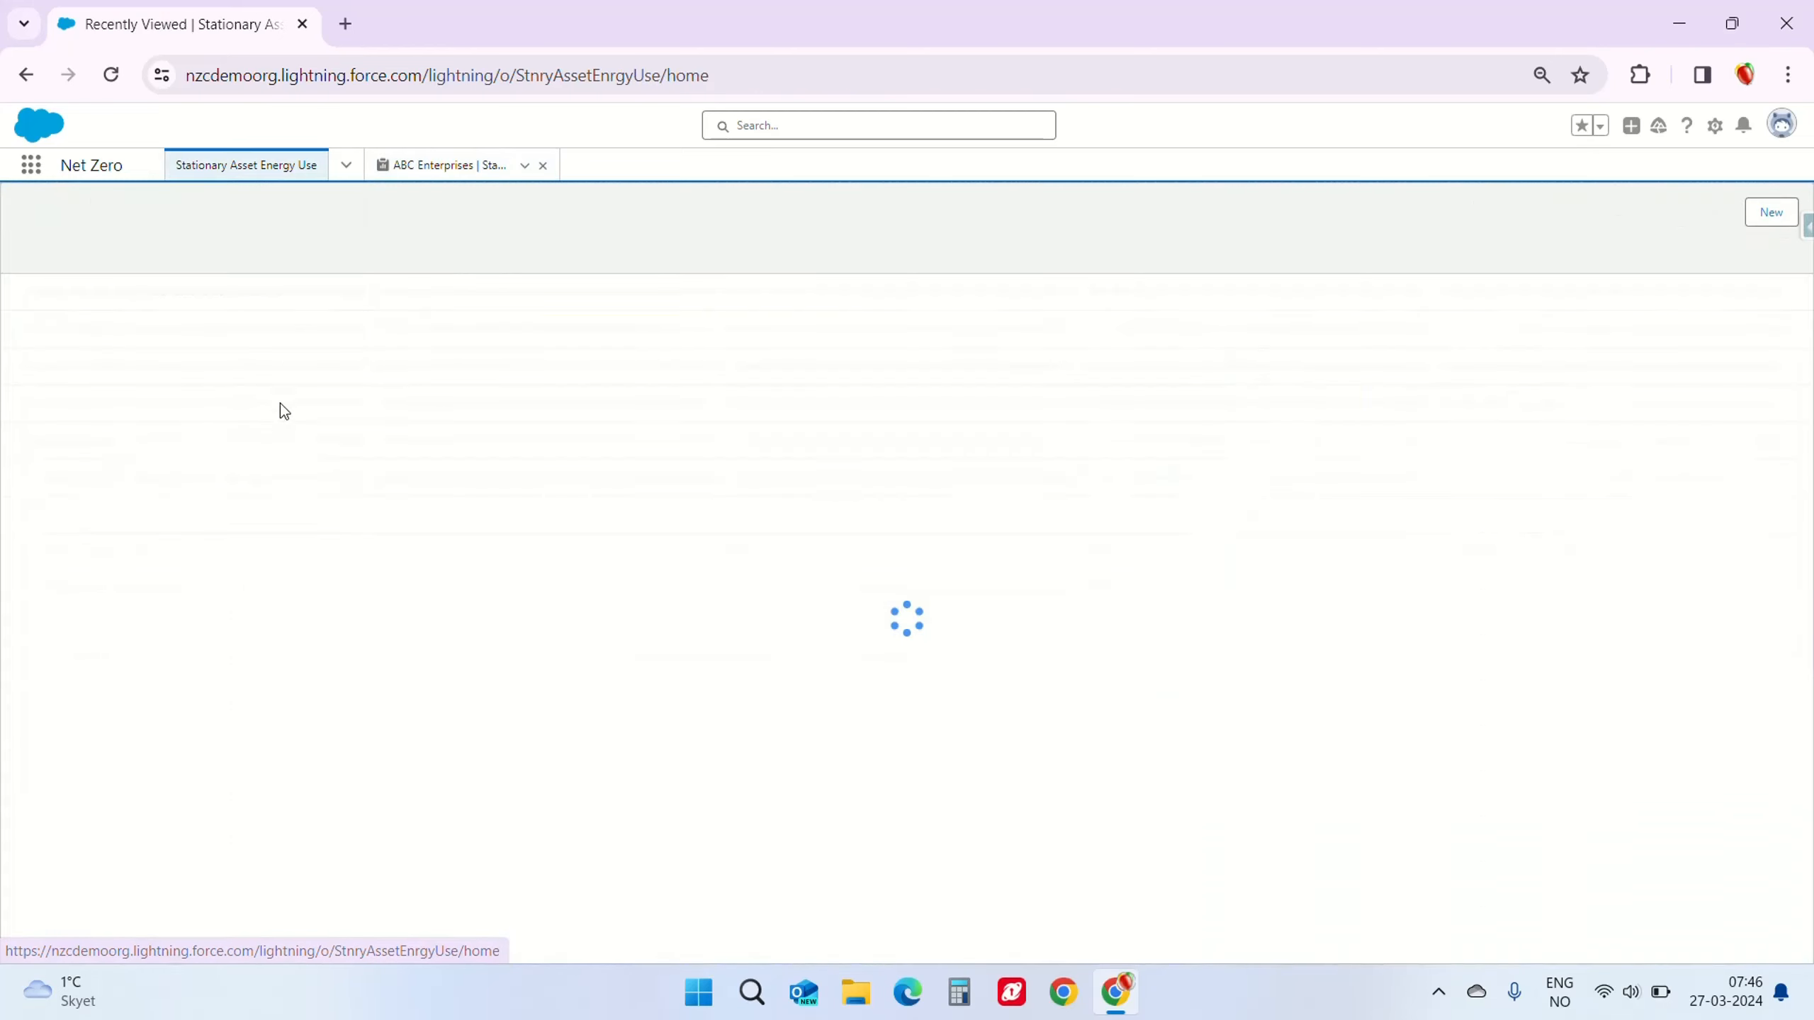
{"action": "left_click", "coordinate": [1773, 214]}
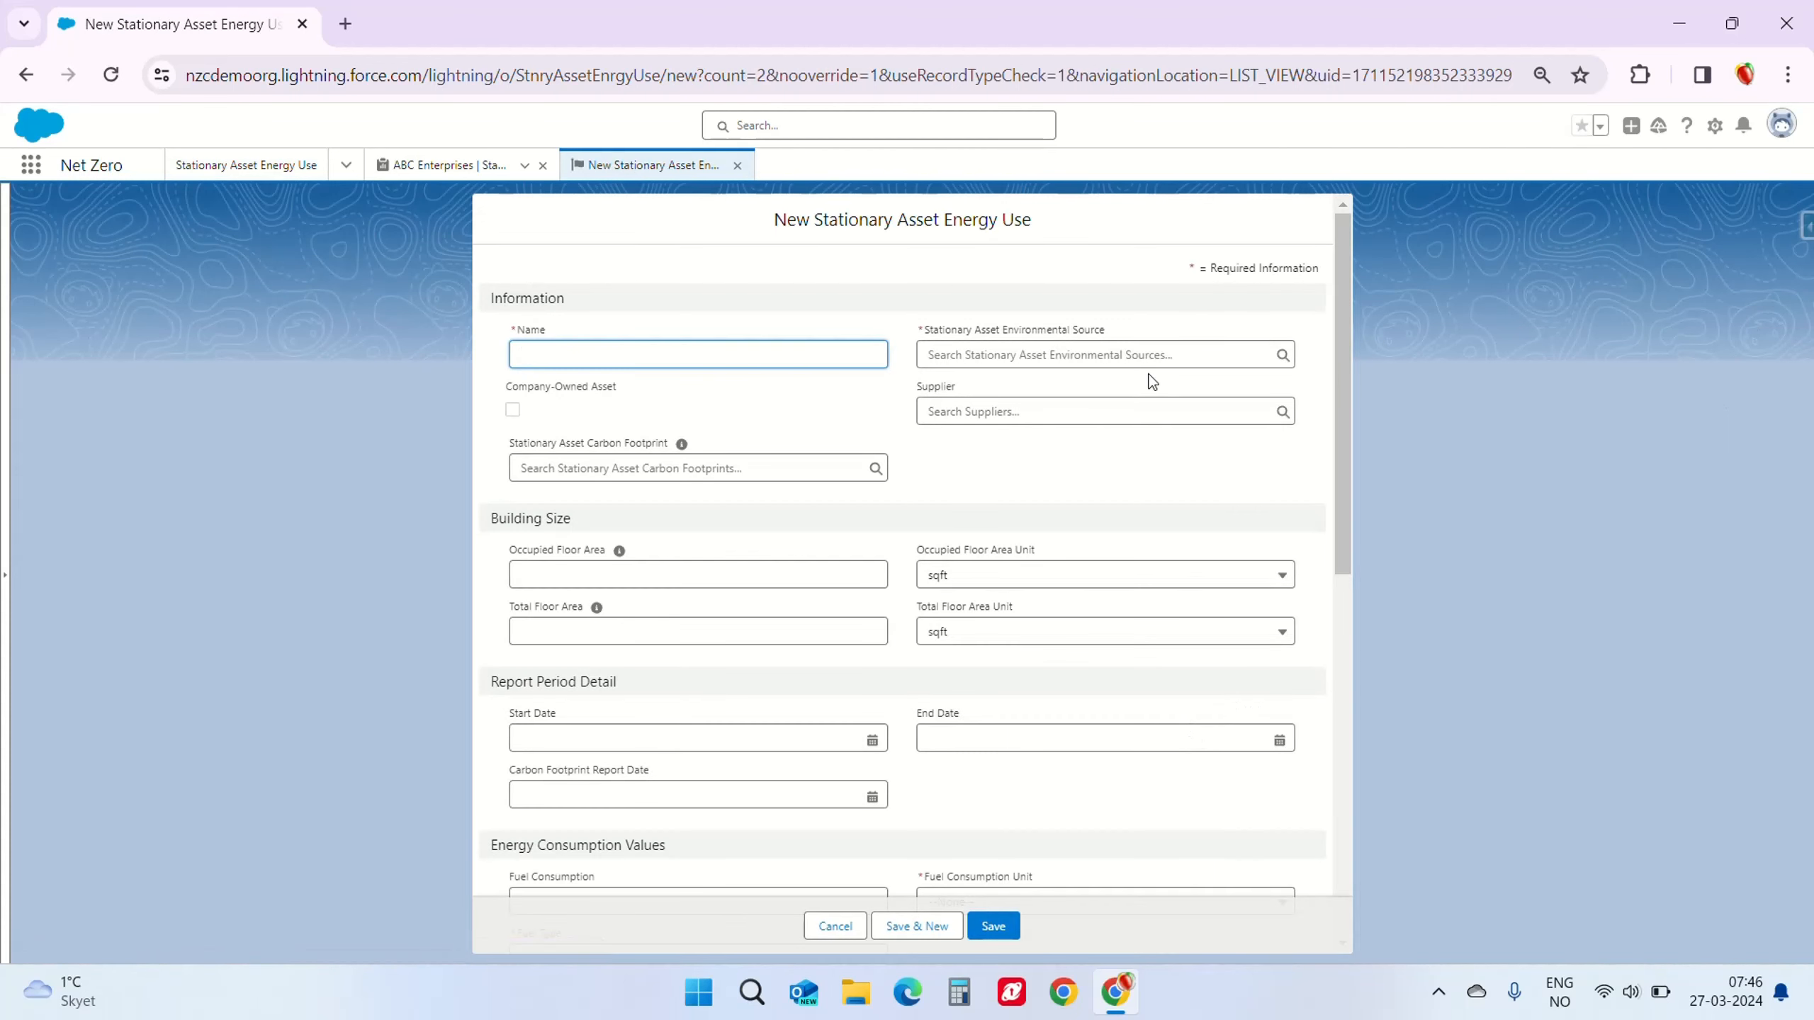
{"action": "left_click", "coordinate": [1120, 352]}
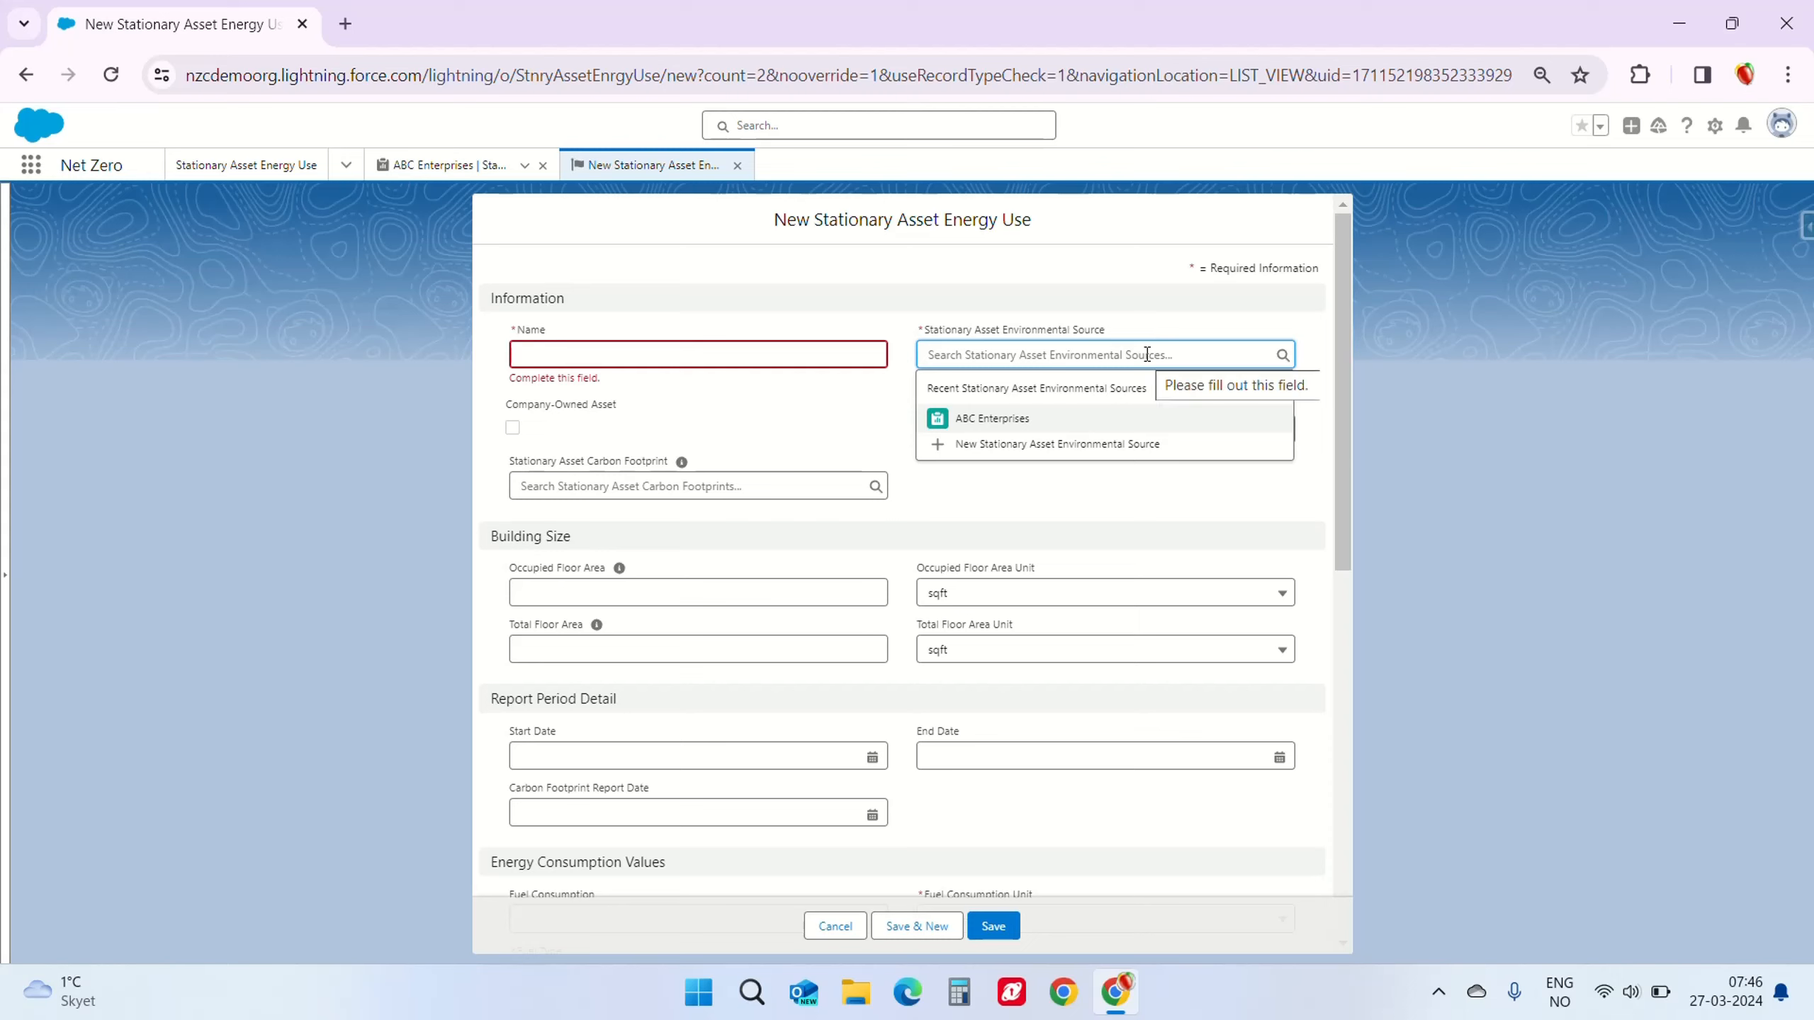
{"action": "left_click", "coordinate": [1007, 422]}
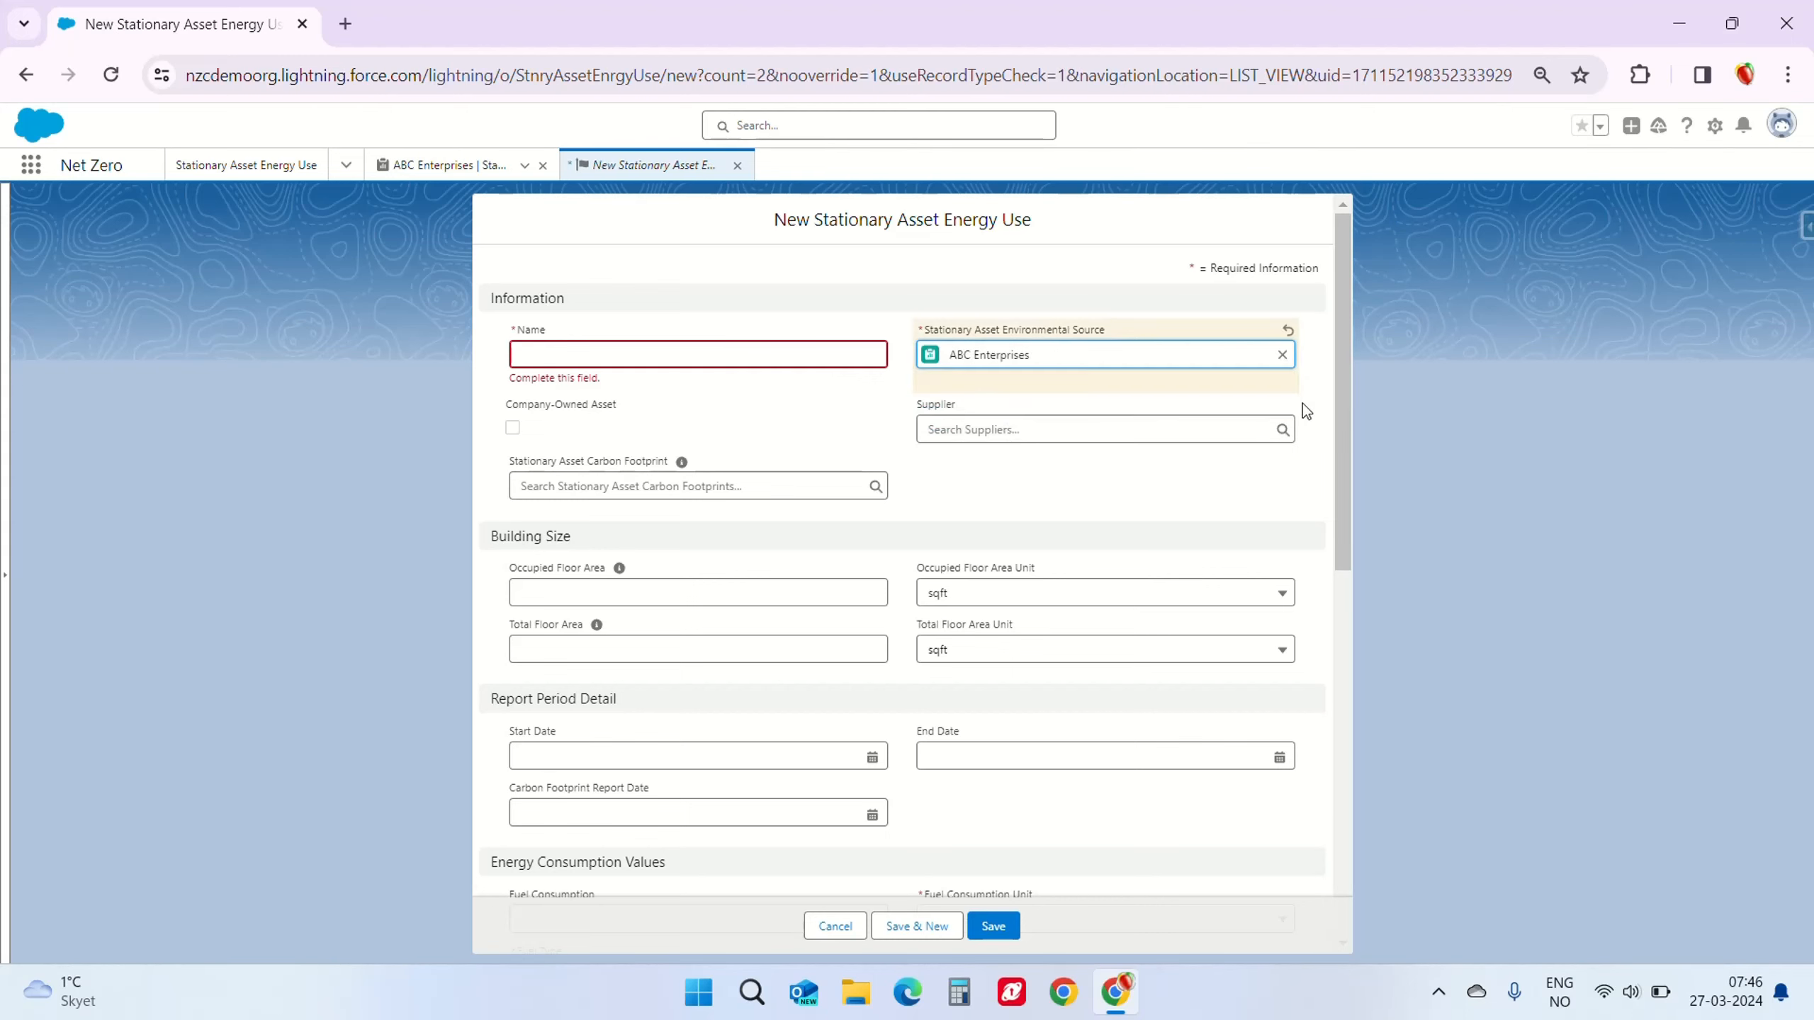
{"action": "left_click", "coordinate": [837, 928]}
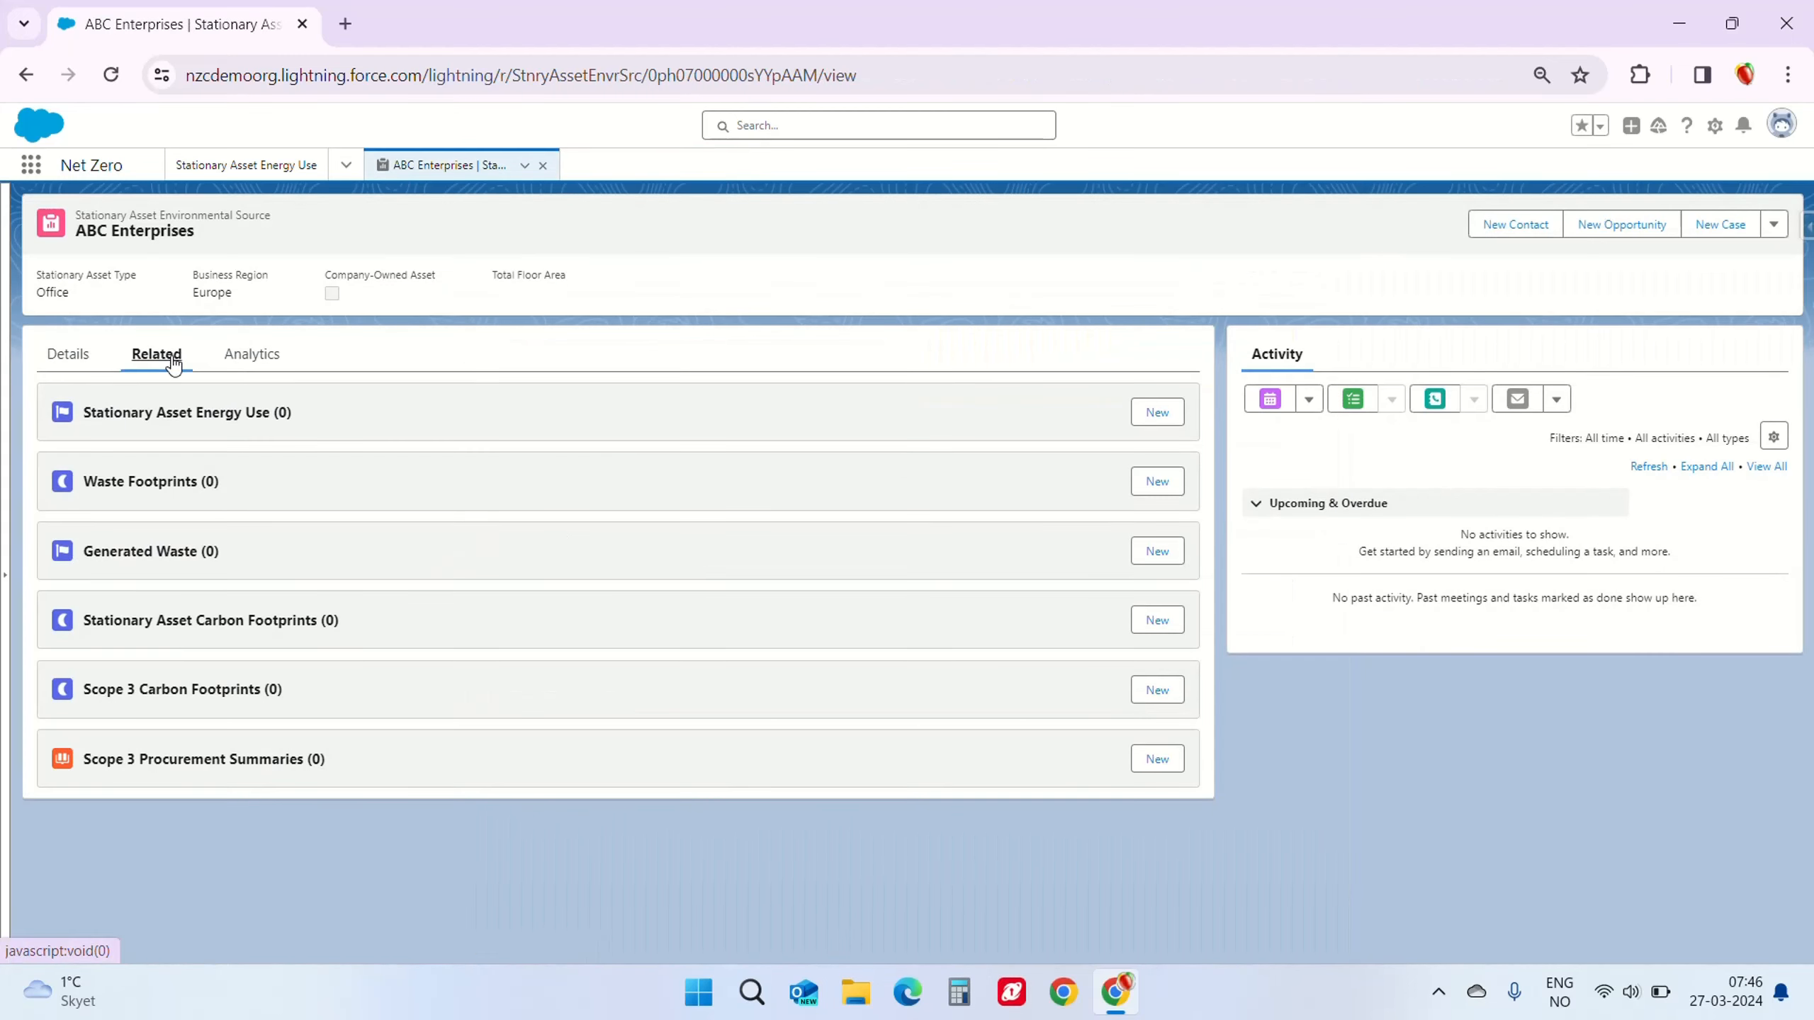
Step: Start a new Stationary Asset Energy Use record from the ABC Enterprises related records and name it Electricity Jan 2024
{"action": "left_click", "coordinate": [1159, 414]}
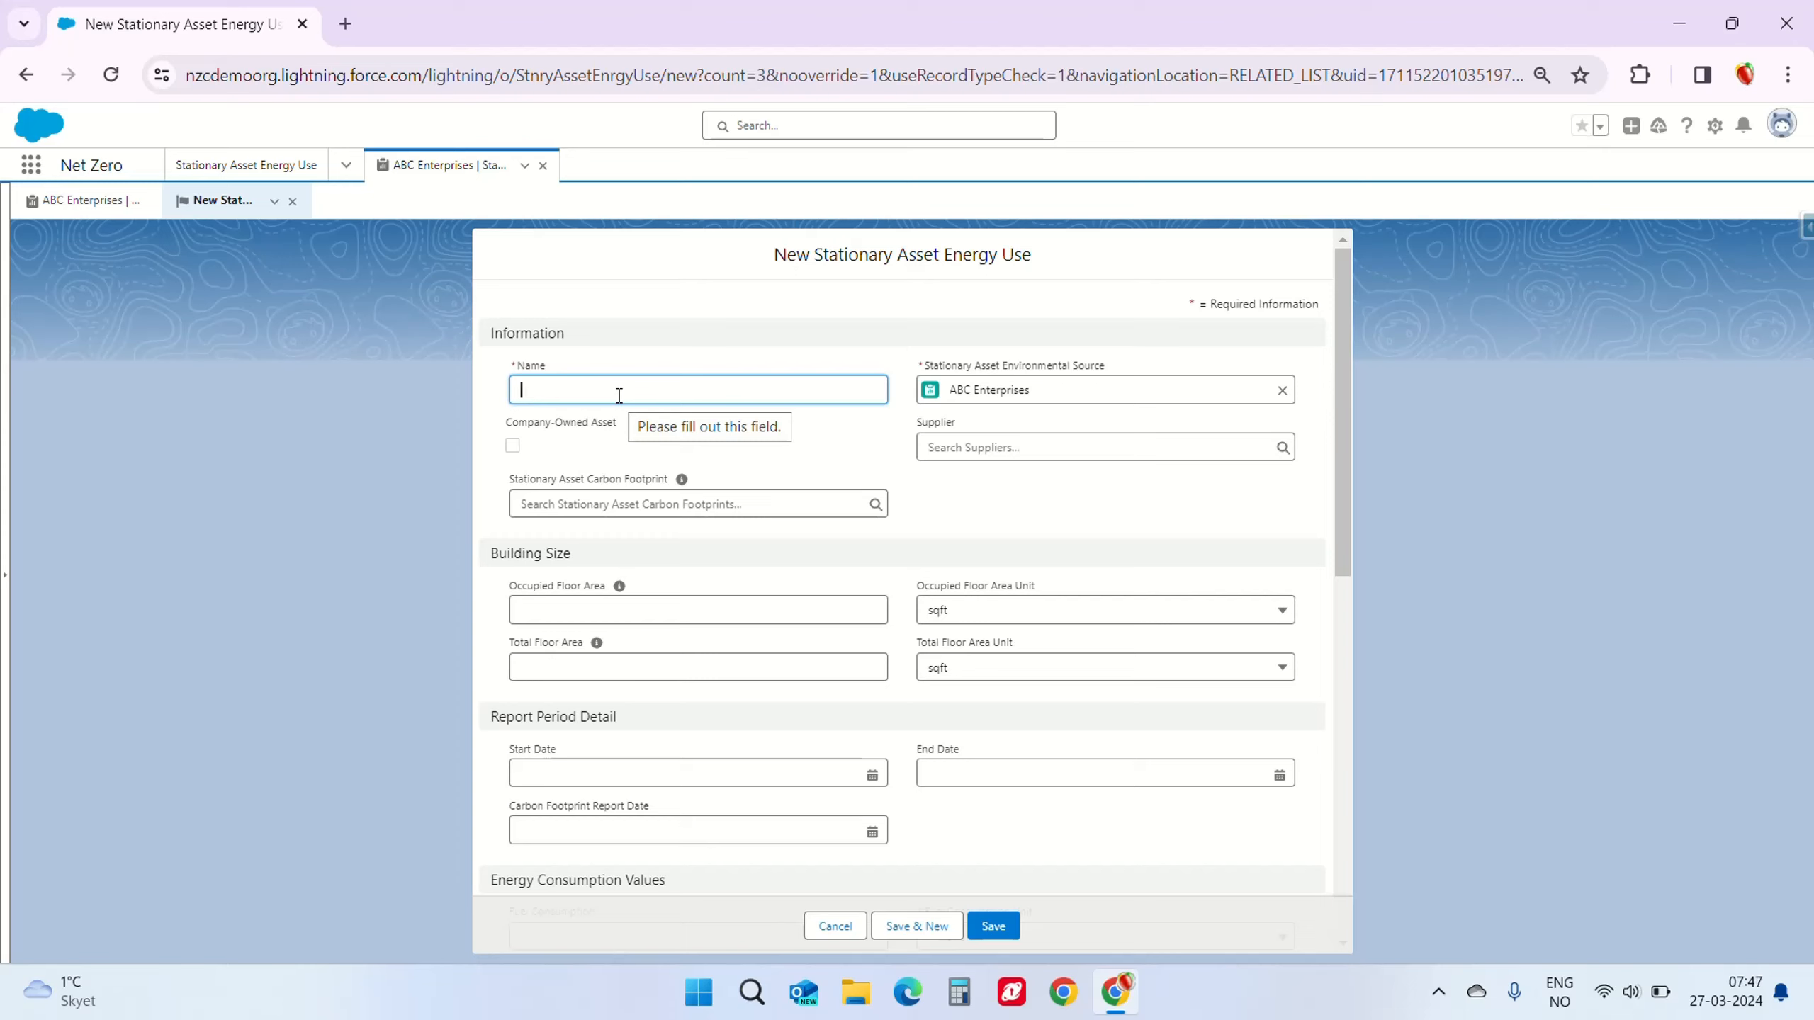
{"action": "type", "text": "E"}
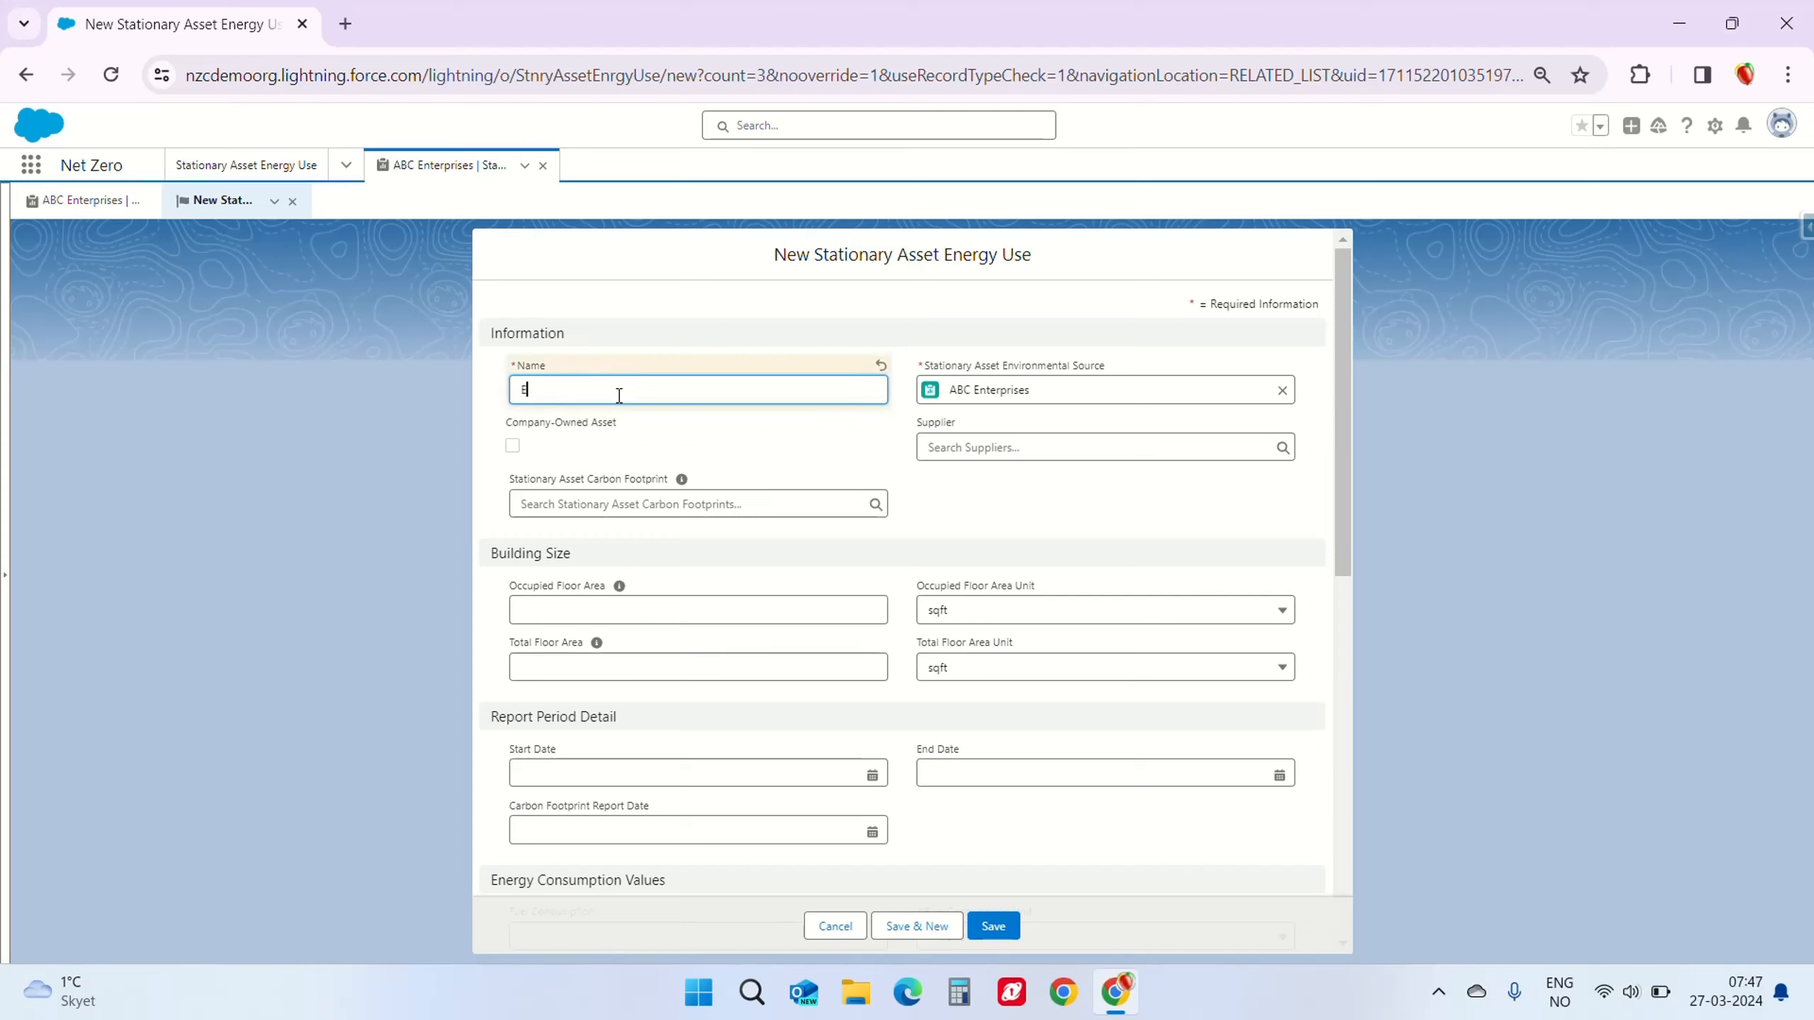
{"action": "type", "text": "lectricity Jan 2024"}
Step: Set the report period's start date to 01/01/2024 and end date to 31/01/2024
{"action": "scroll", "coordinate": [714, 429], "scroll_direction": "down", "scroll_amount": 5}
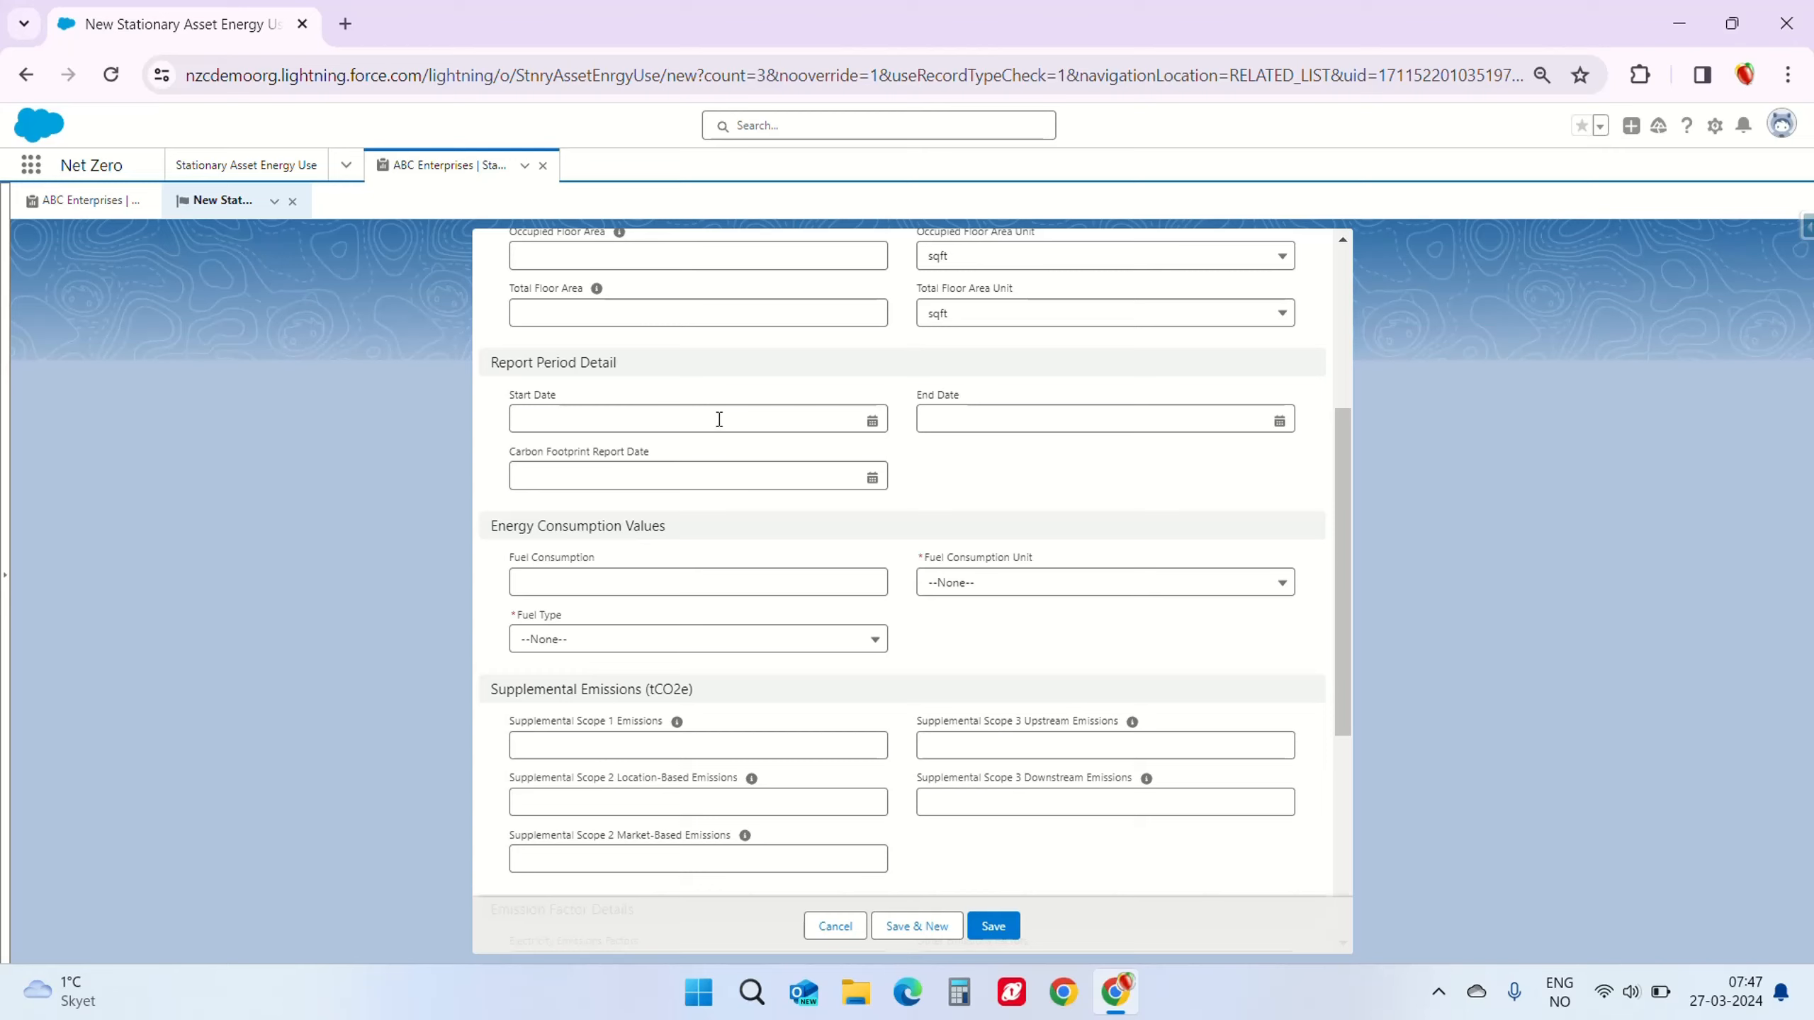
{"action": "left_click", "coordinate": [662, 423]}
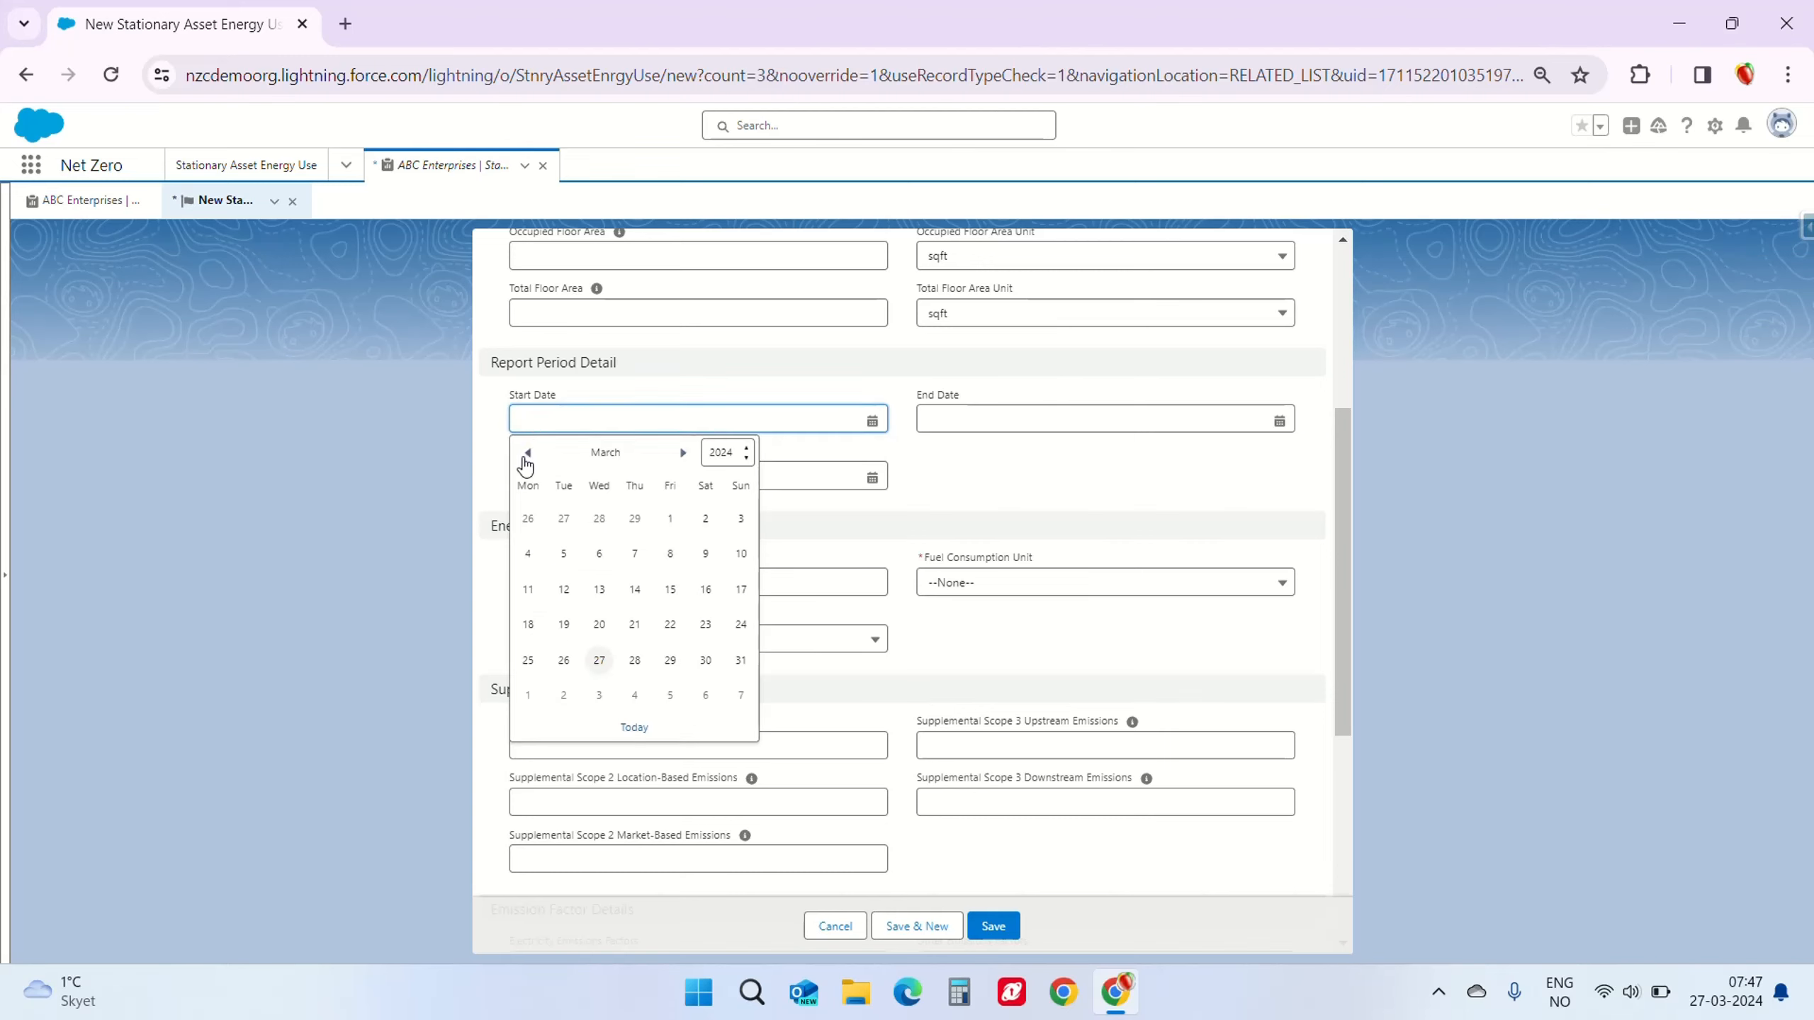
{"action": "type", "text": "01/01/2024"}
{"action": "left_click", "coordinate": [1008, 420]}
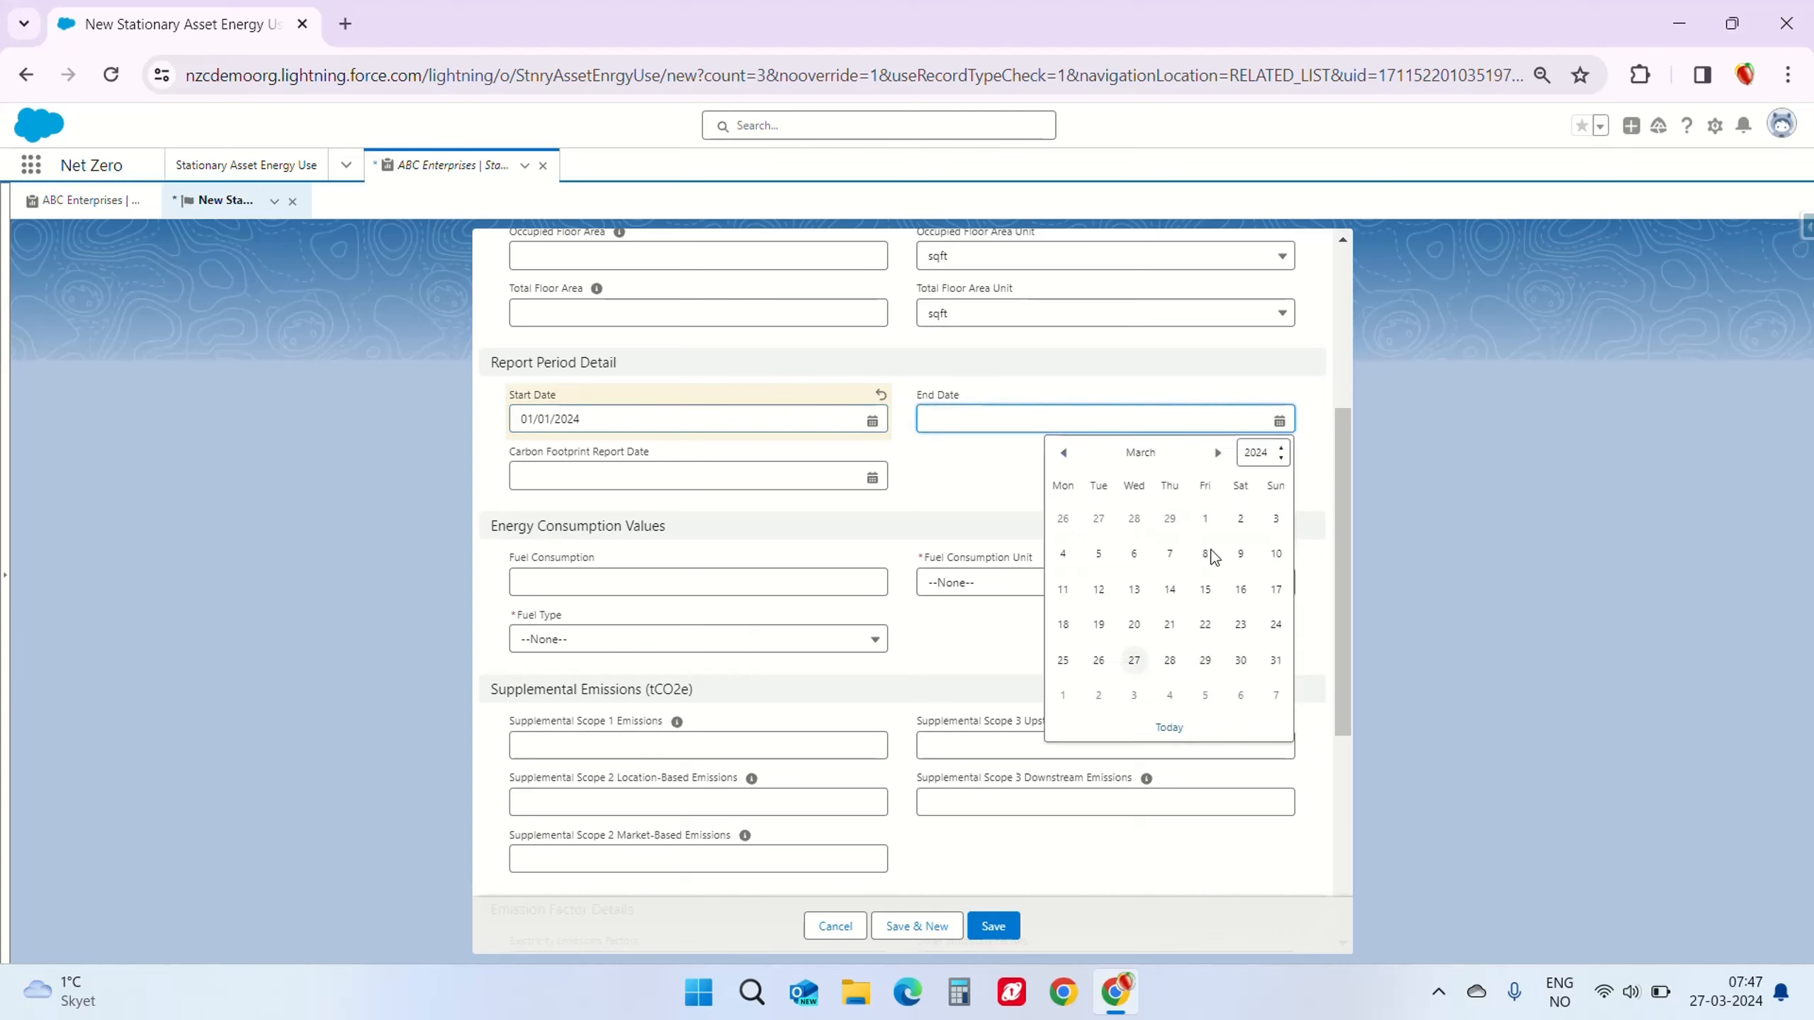
{"action": "left_click", "coordinate": [1063, 452]}
{"action": "left_click", "coordinate": [1063, 452]}
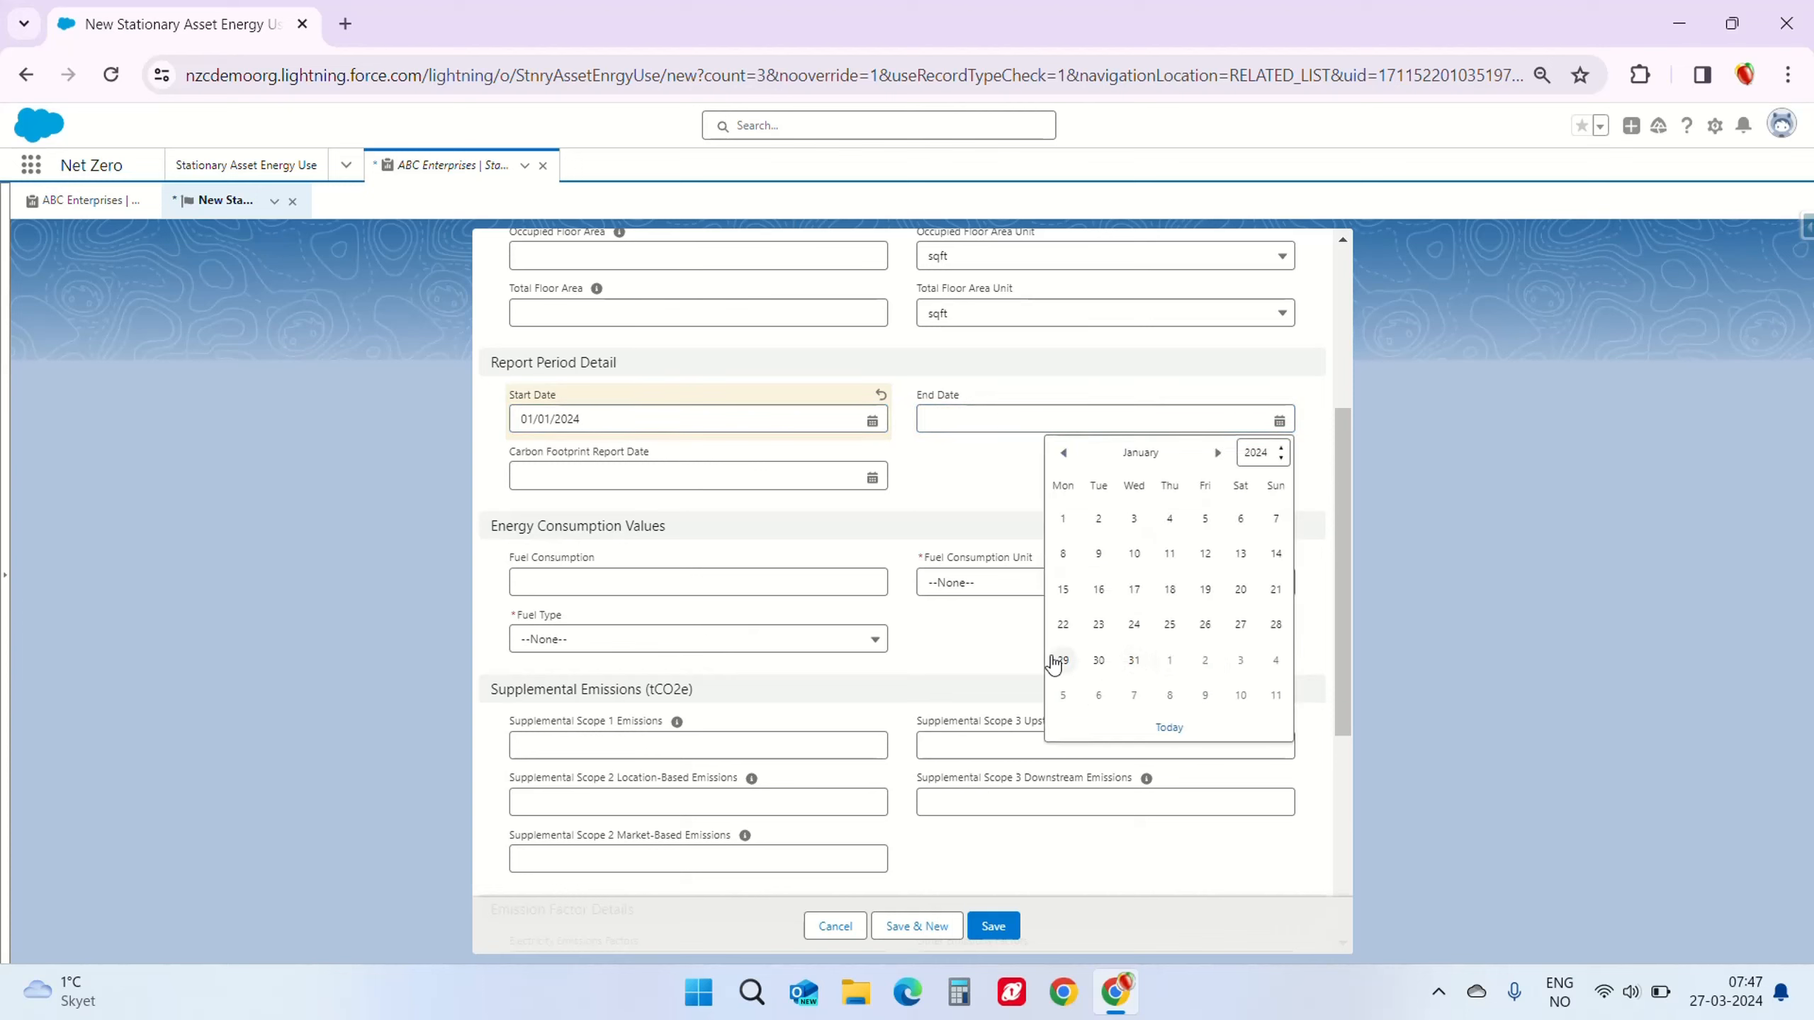
{"action": "left_click", "coordinate": [1135, 661]}
Step: Enter a fuel consumption of 15000 with kWh as the unit and Electricity as the fuel type
{"action": "left_click", "coordinate": [709, 582]}
{"action": "type", "text": "15000"}
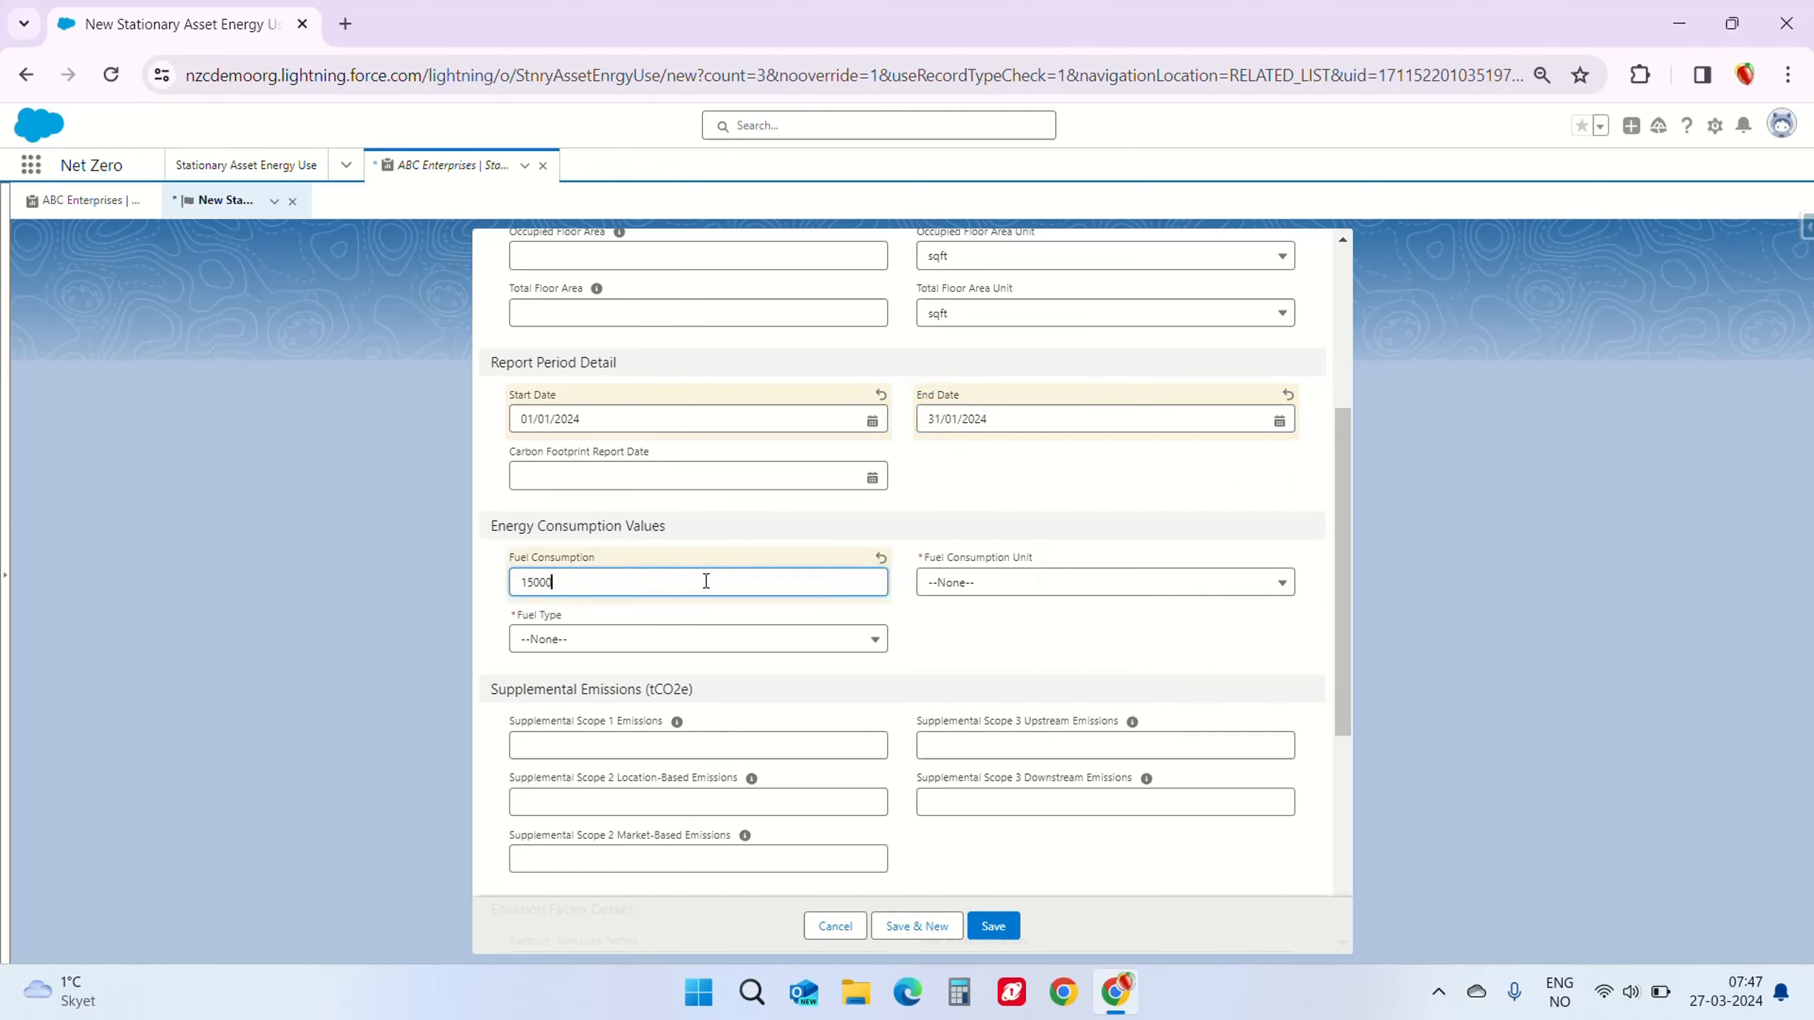
{"action": "left_click", "coordinate": [960, 582]}
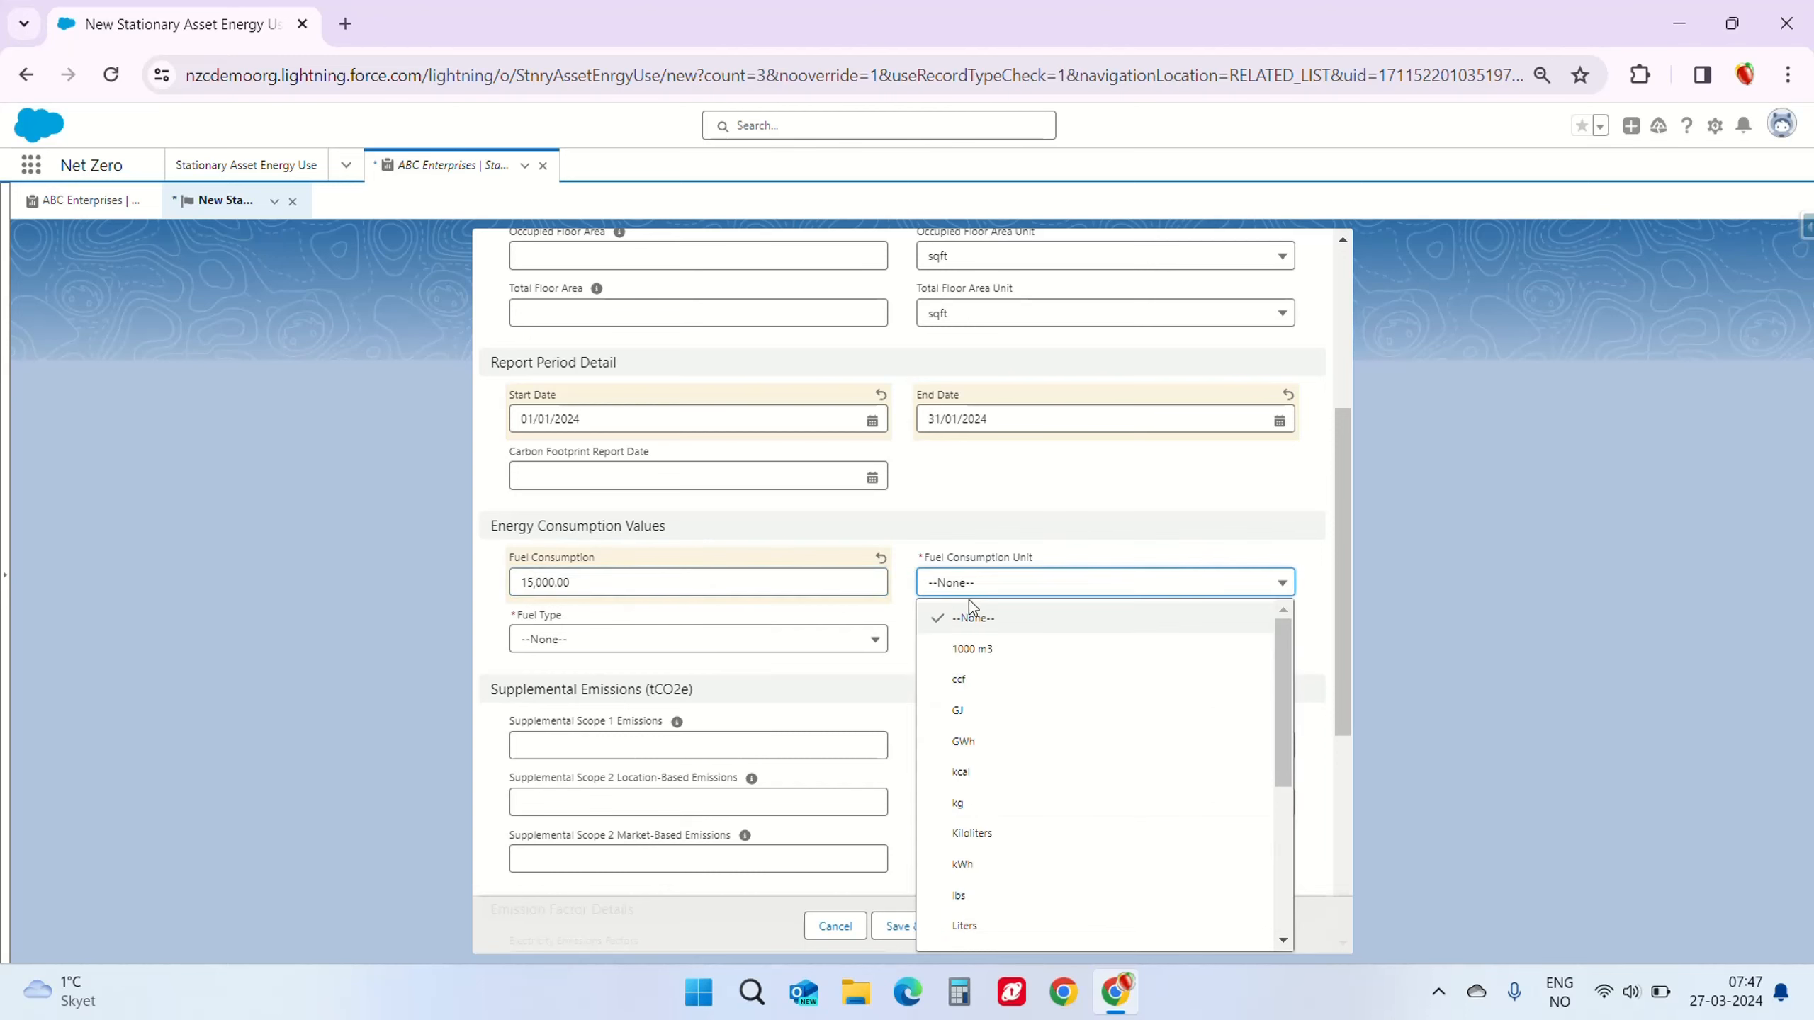
{"action": "left_click", "coordinate": [998, 864]}
{"action": "left_click", "coordinate": [608, 640]}
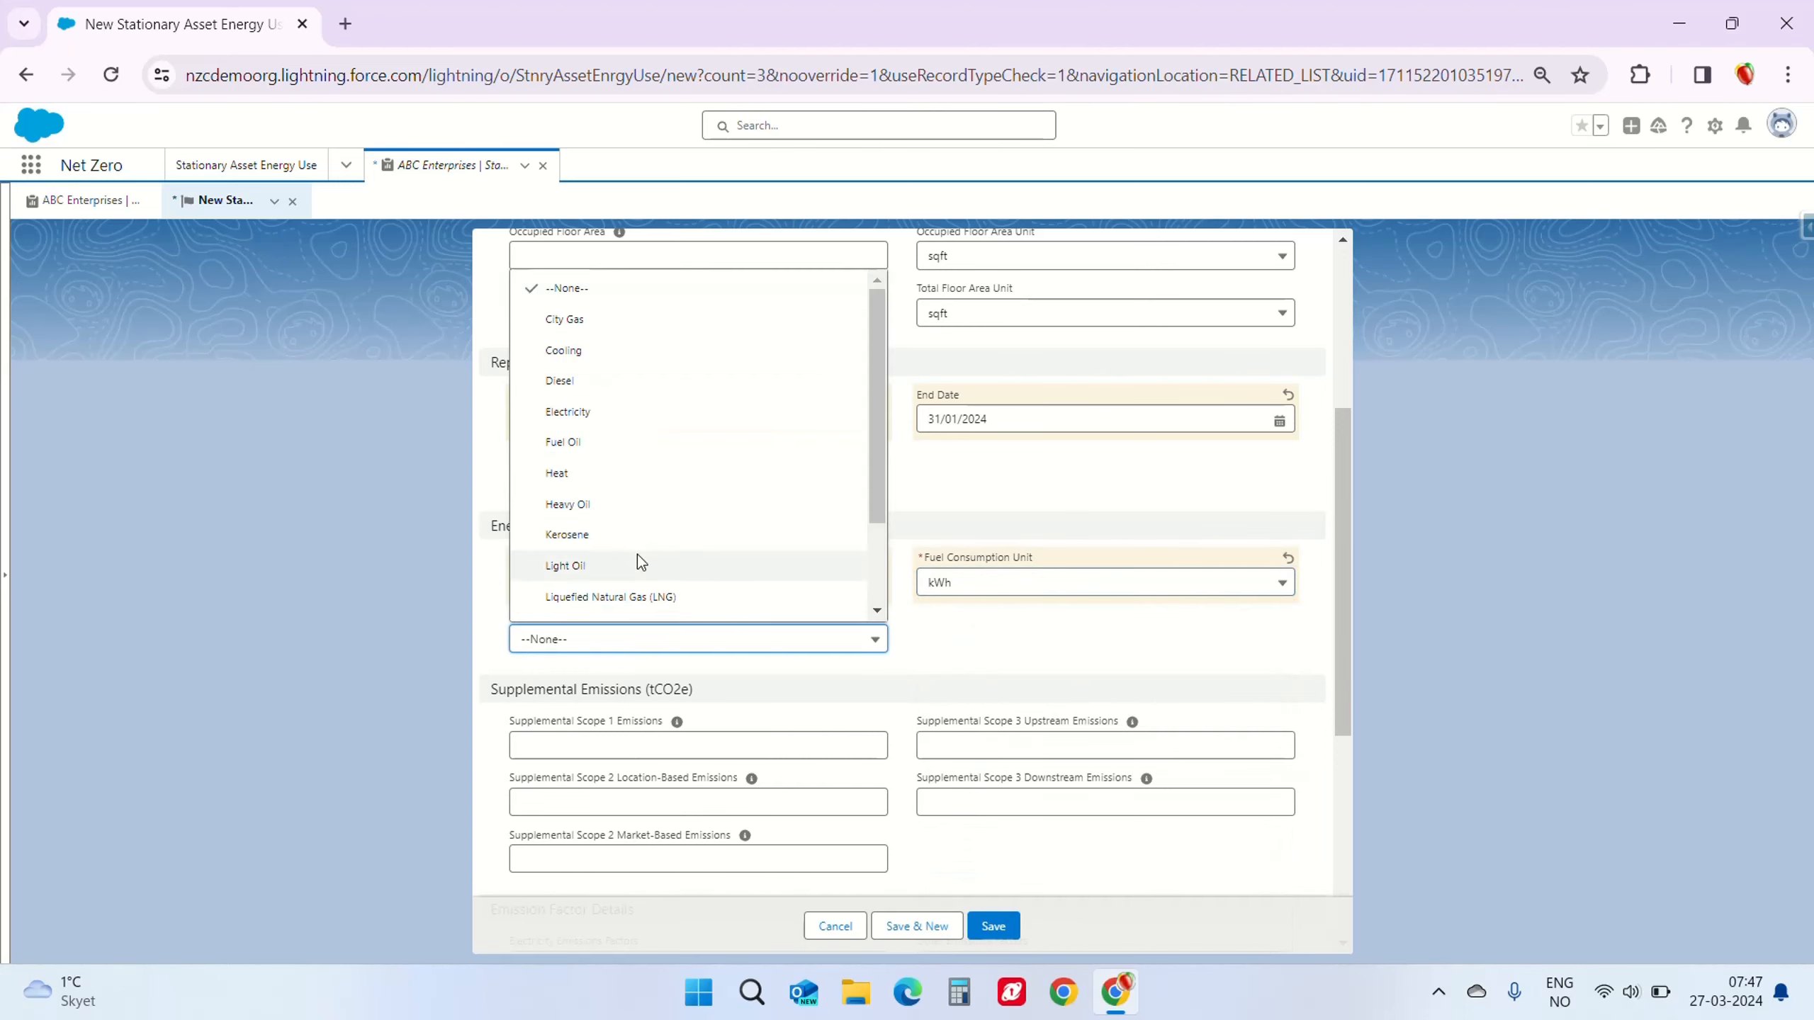
{"action": "left_click", "coordinate": [628, 413]}
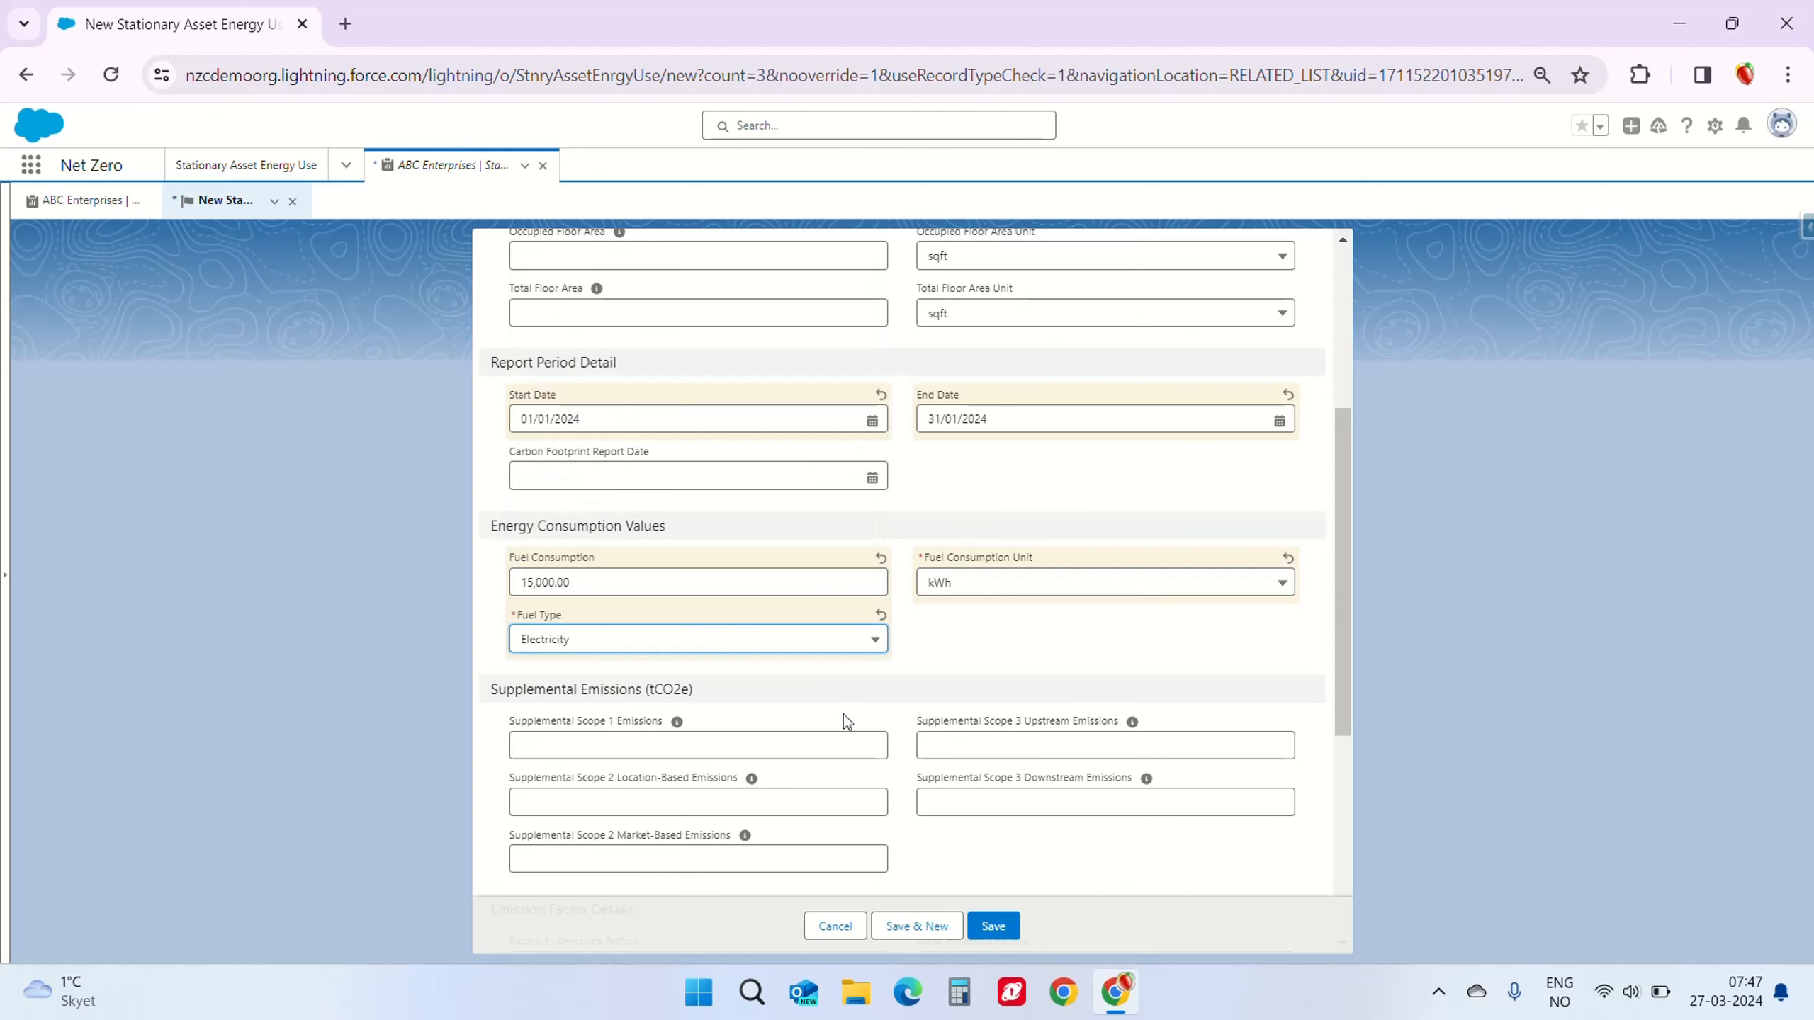
Step: Check the emissions factors assigned in the ABC Enterprises source record's details and return to the unsaved energy use form
{"action": "scroll", "coordinate": [1008, 636], "scroll_direction": "down", "scroll_amount": 5}
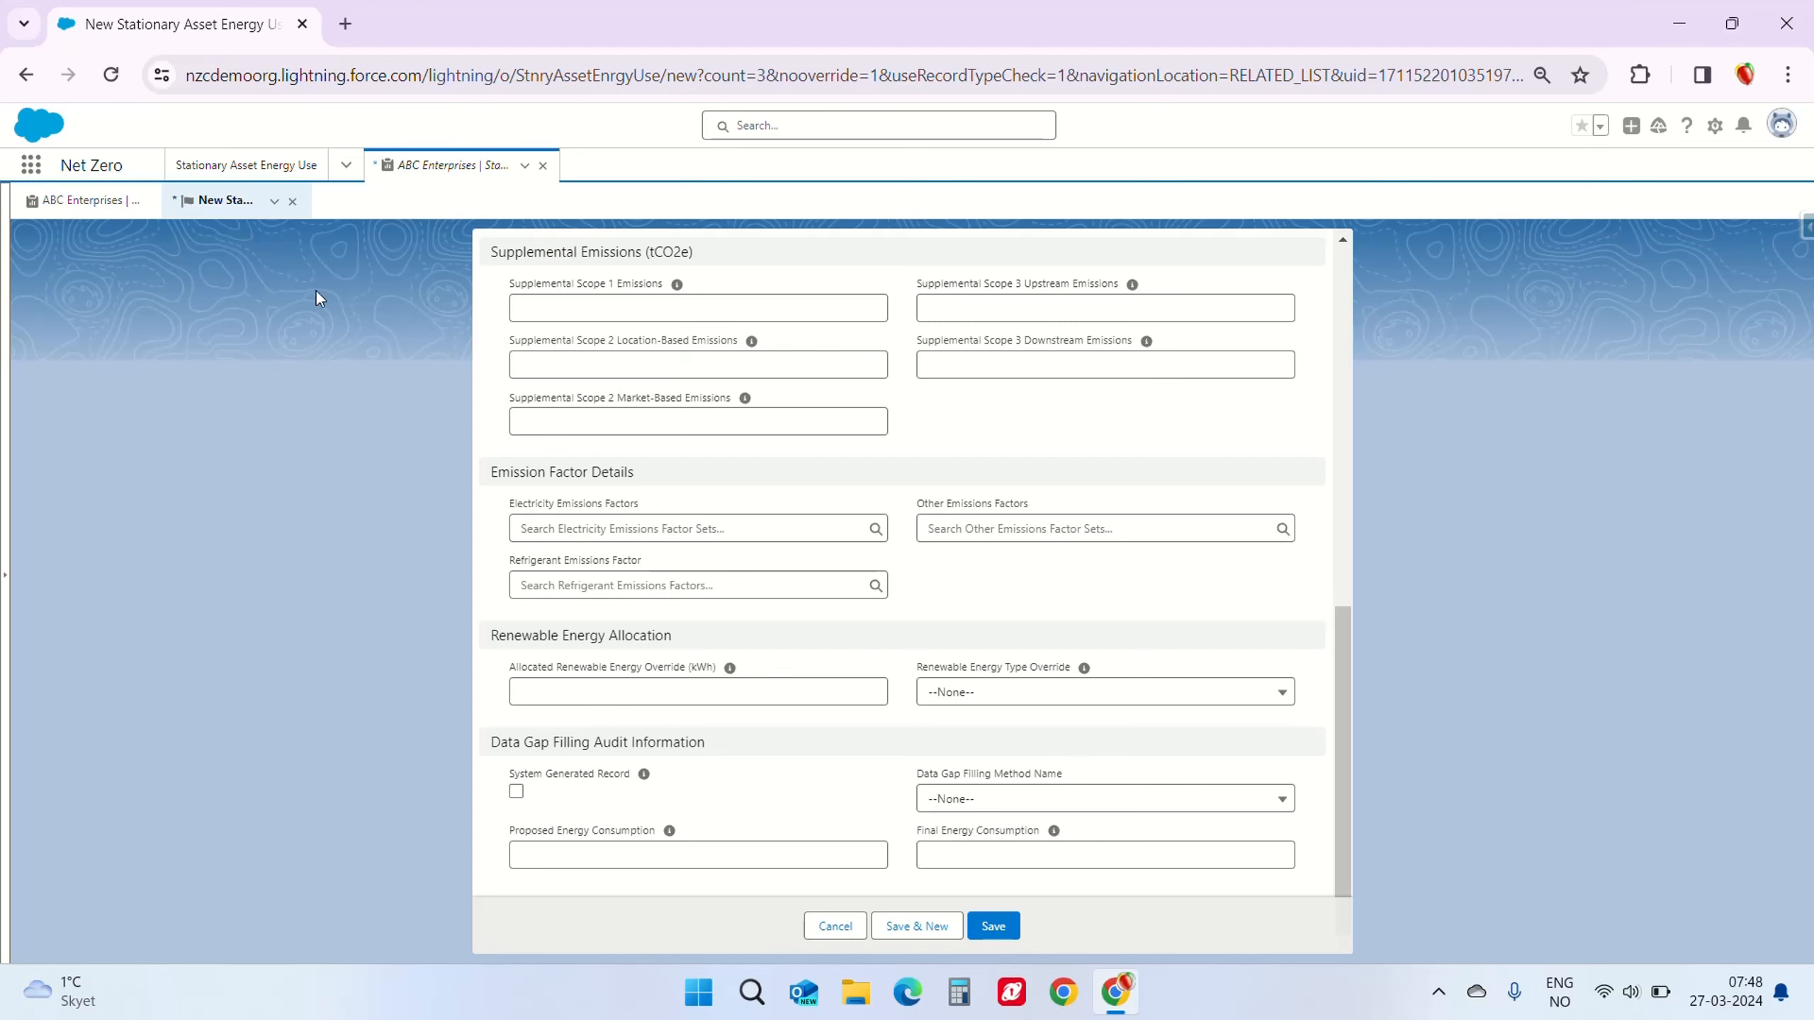
{"action": "left_click", "coordinate": [114, 202]}
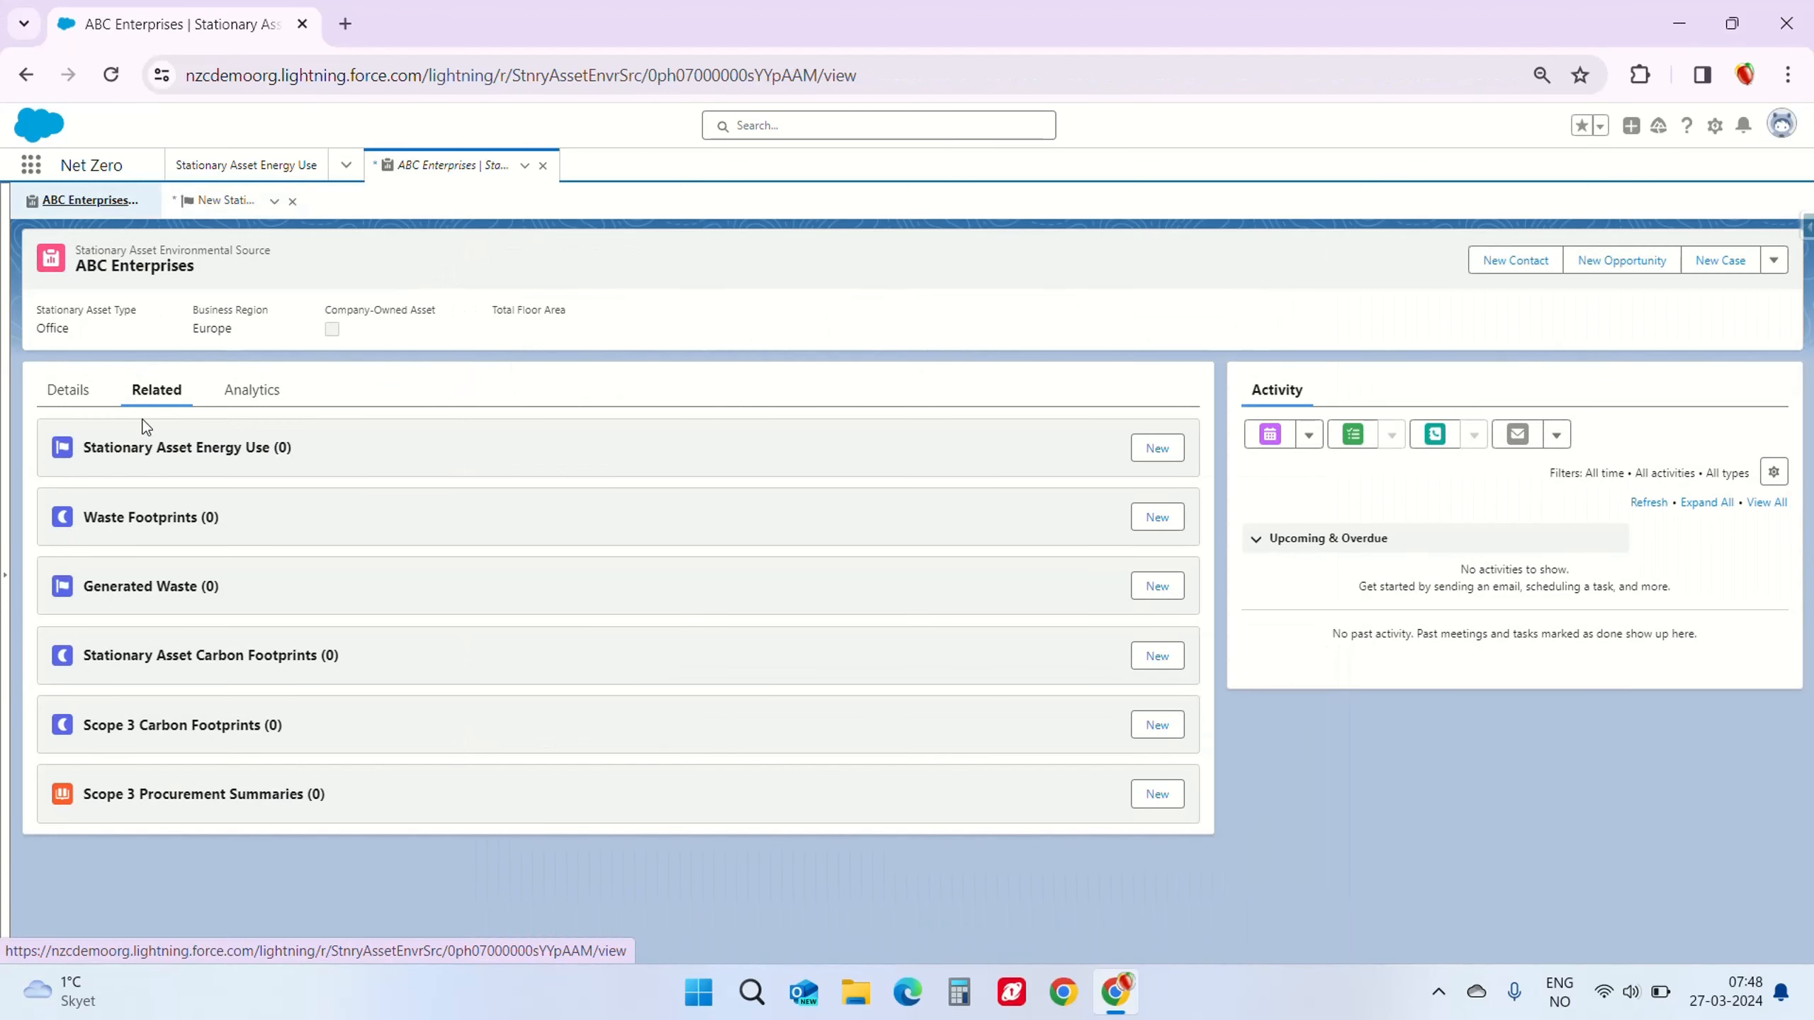
{"action": "left_click", "coordinate": [69, 392]}
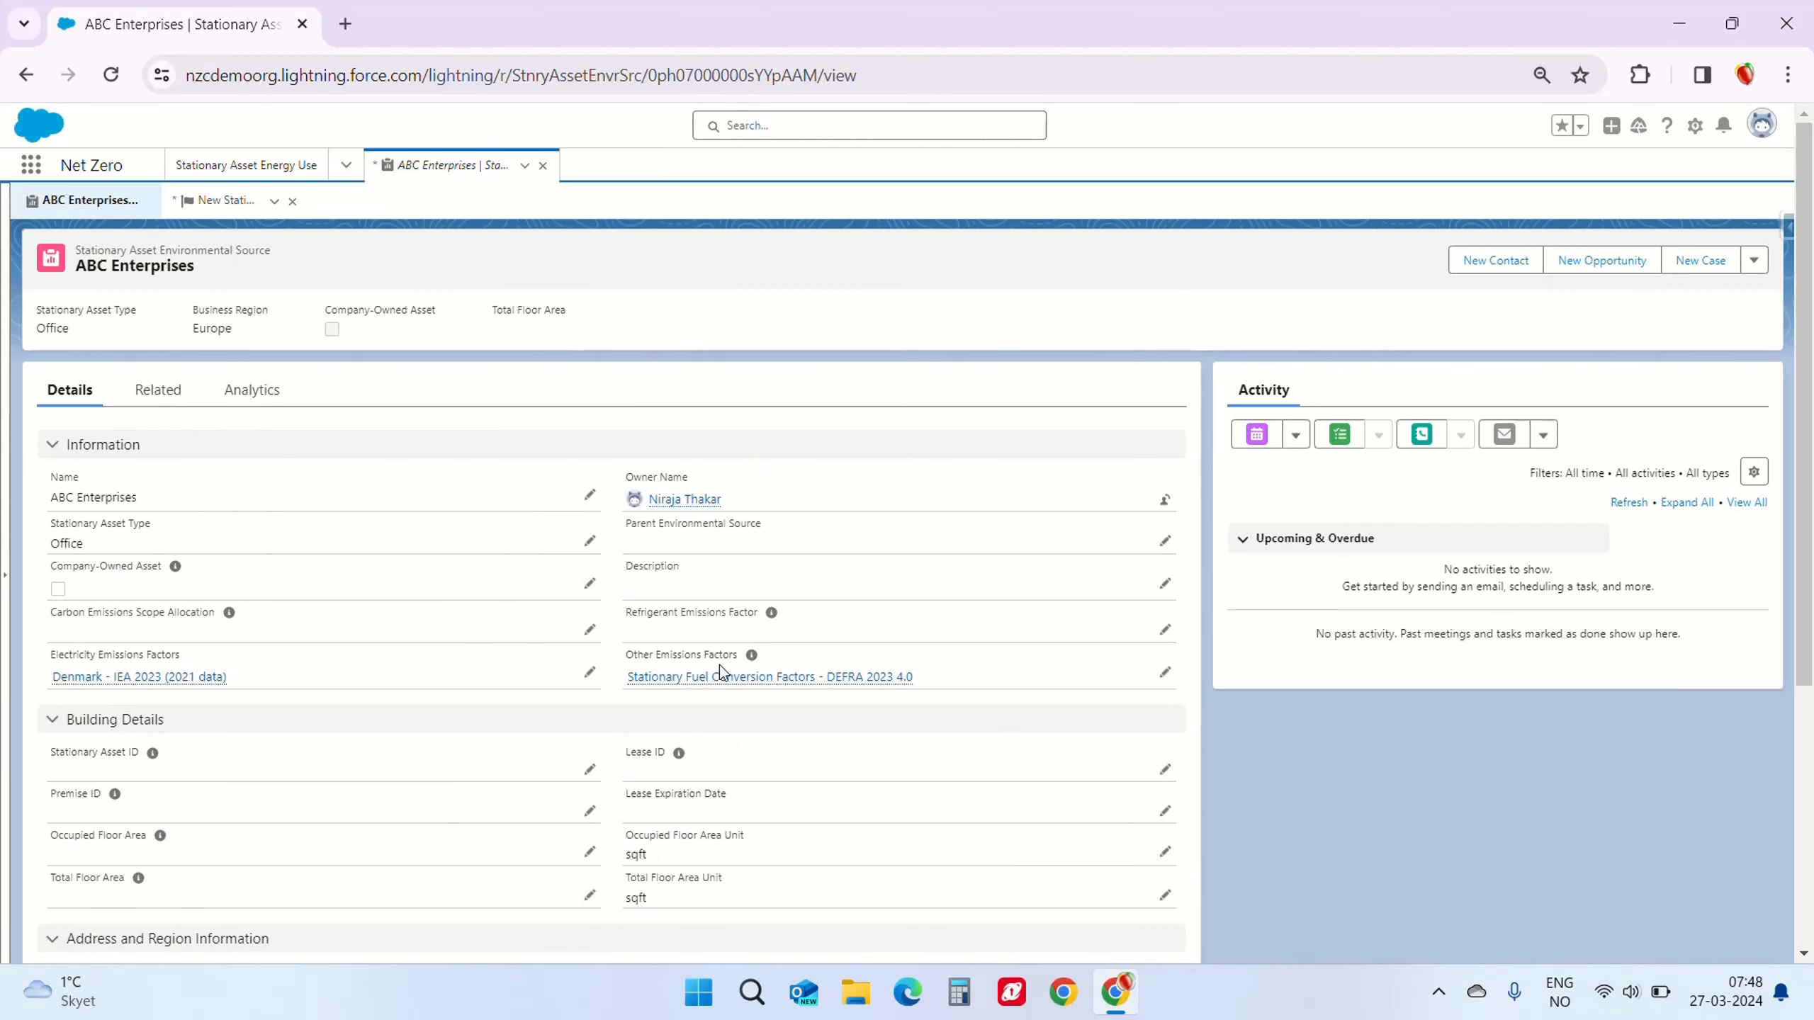
{"action": "left_click", "coordinate": [237, 212]}
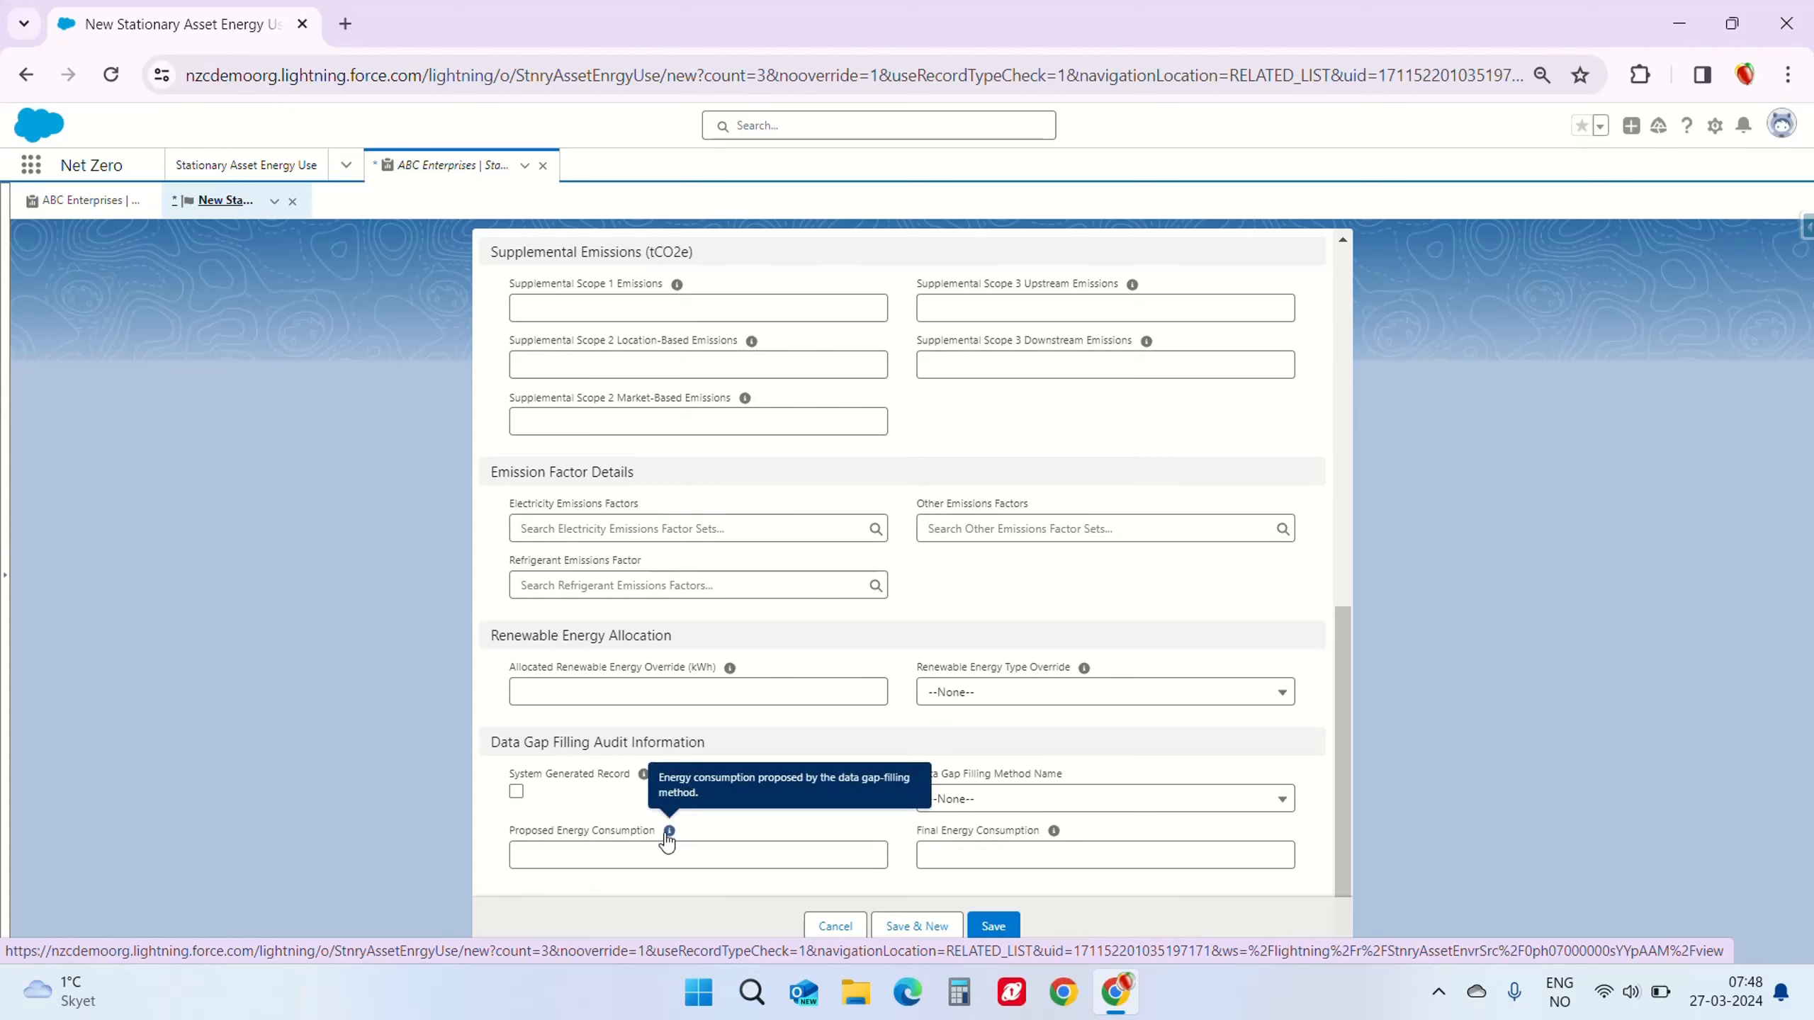
Step: Save the energy use record with its emissions factor and carbon footprint lookups left empty
{"action": "left_click", "coordinate": [680, 524]}
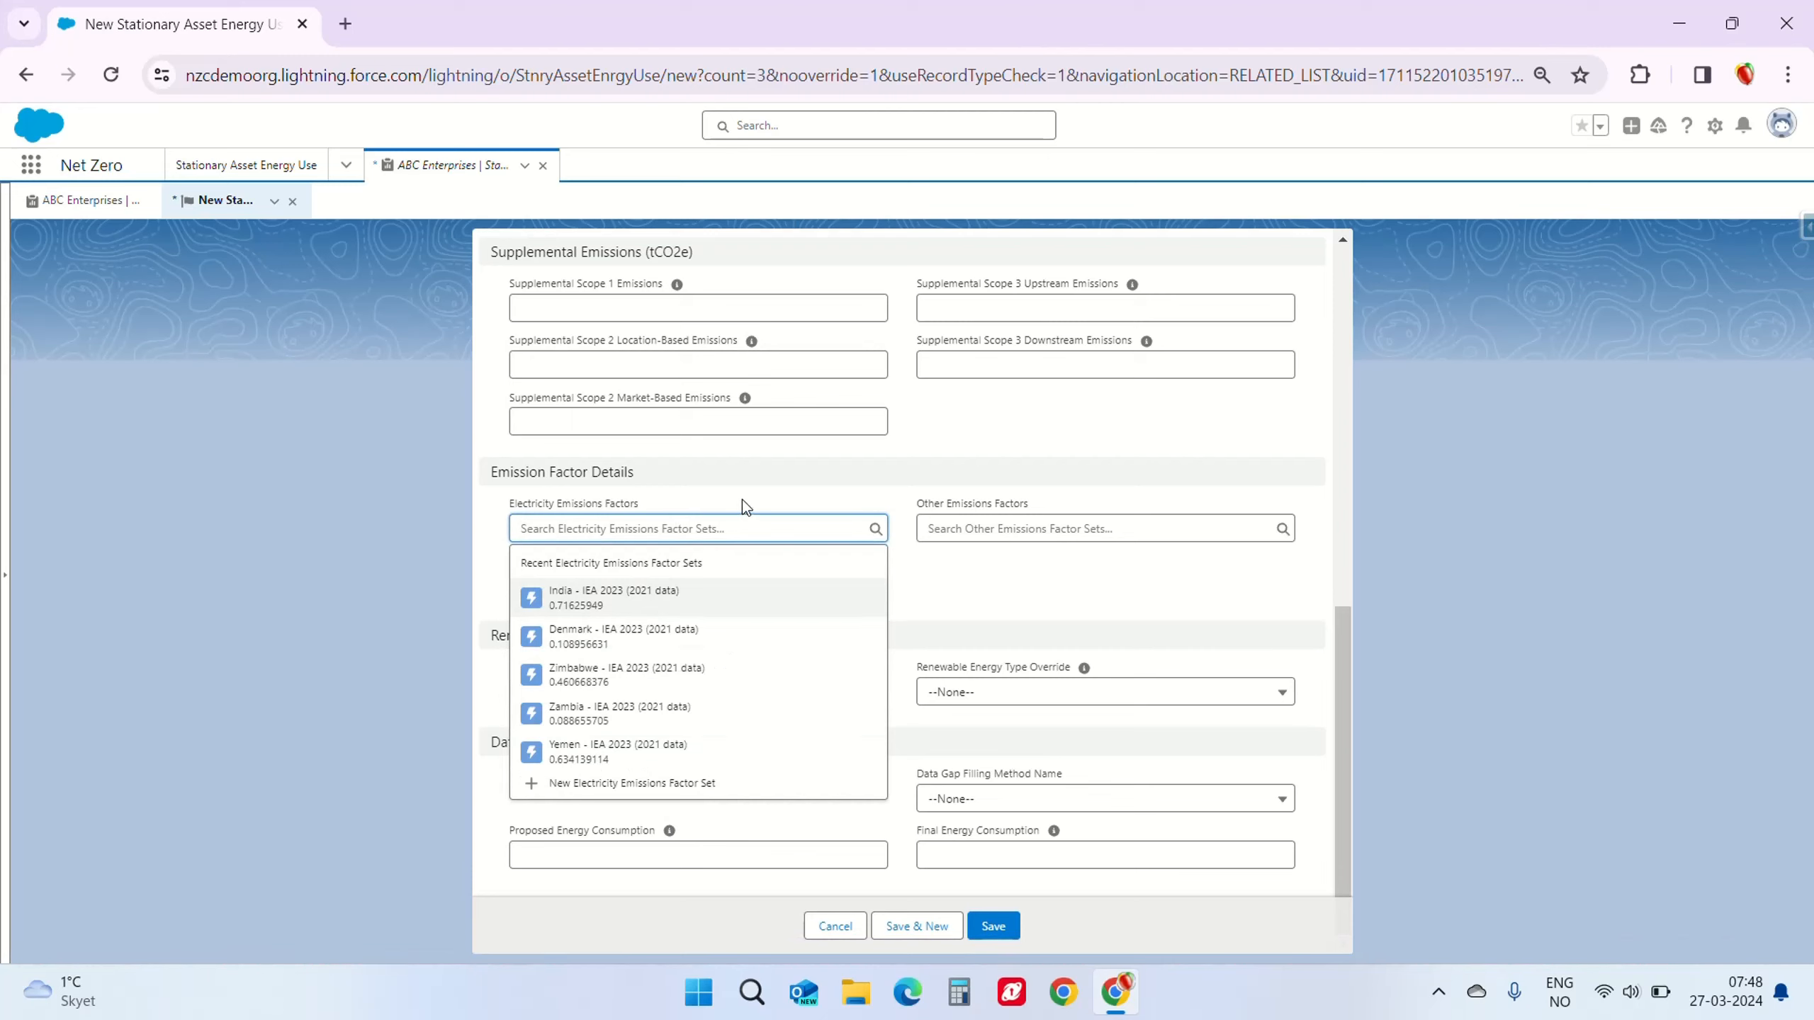
{"action": "left_click", "coordinate": [883, 505]}
{"action": "scroll", "coordinate": [690, 497], "scroll_direction": "up", "scroll_amount": 10}
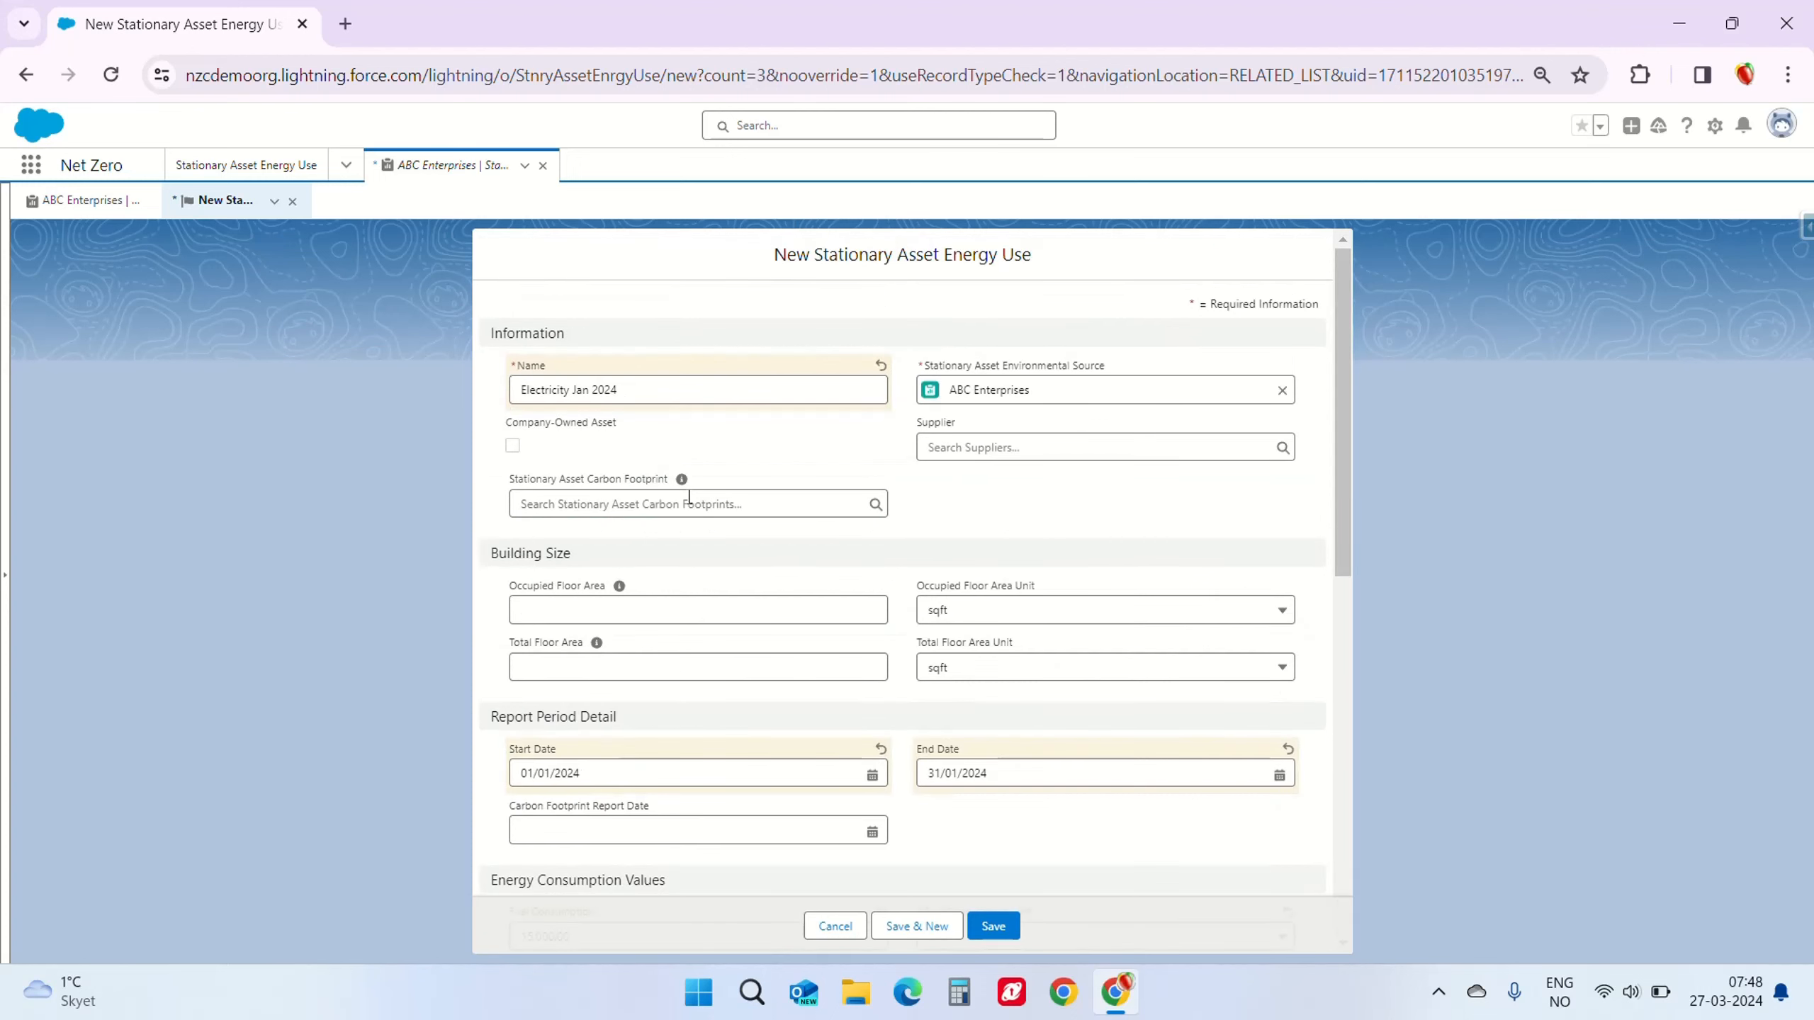
{"action": "mouse_move", "coordinate": [683, 481]}
{"action": "left_click", "coordinate": [995, 926]}
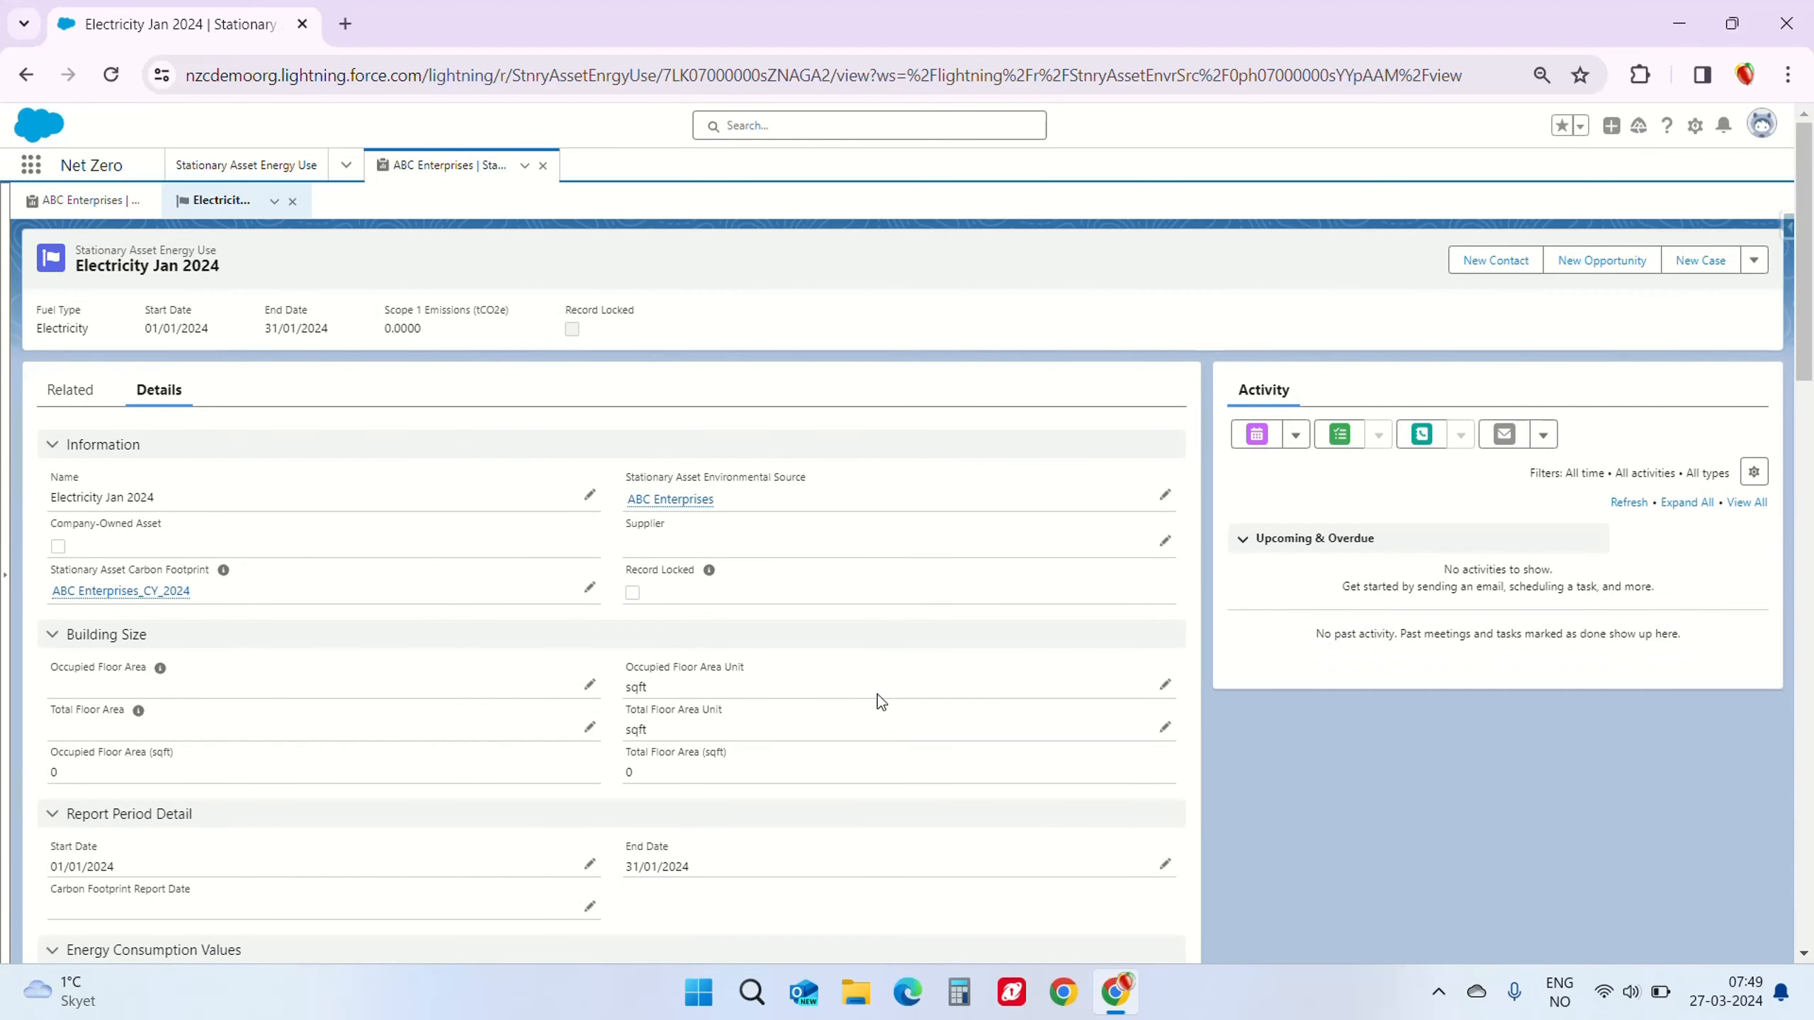
Step: Examine the Scope 2 market-based and location-based values in the saved record's greenhouse gas emissions results
{"action": "scroll", "coordinate": [259, 794], "scroll_direction": "down", "scroll_amount": 10}
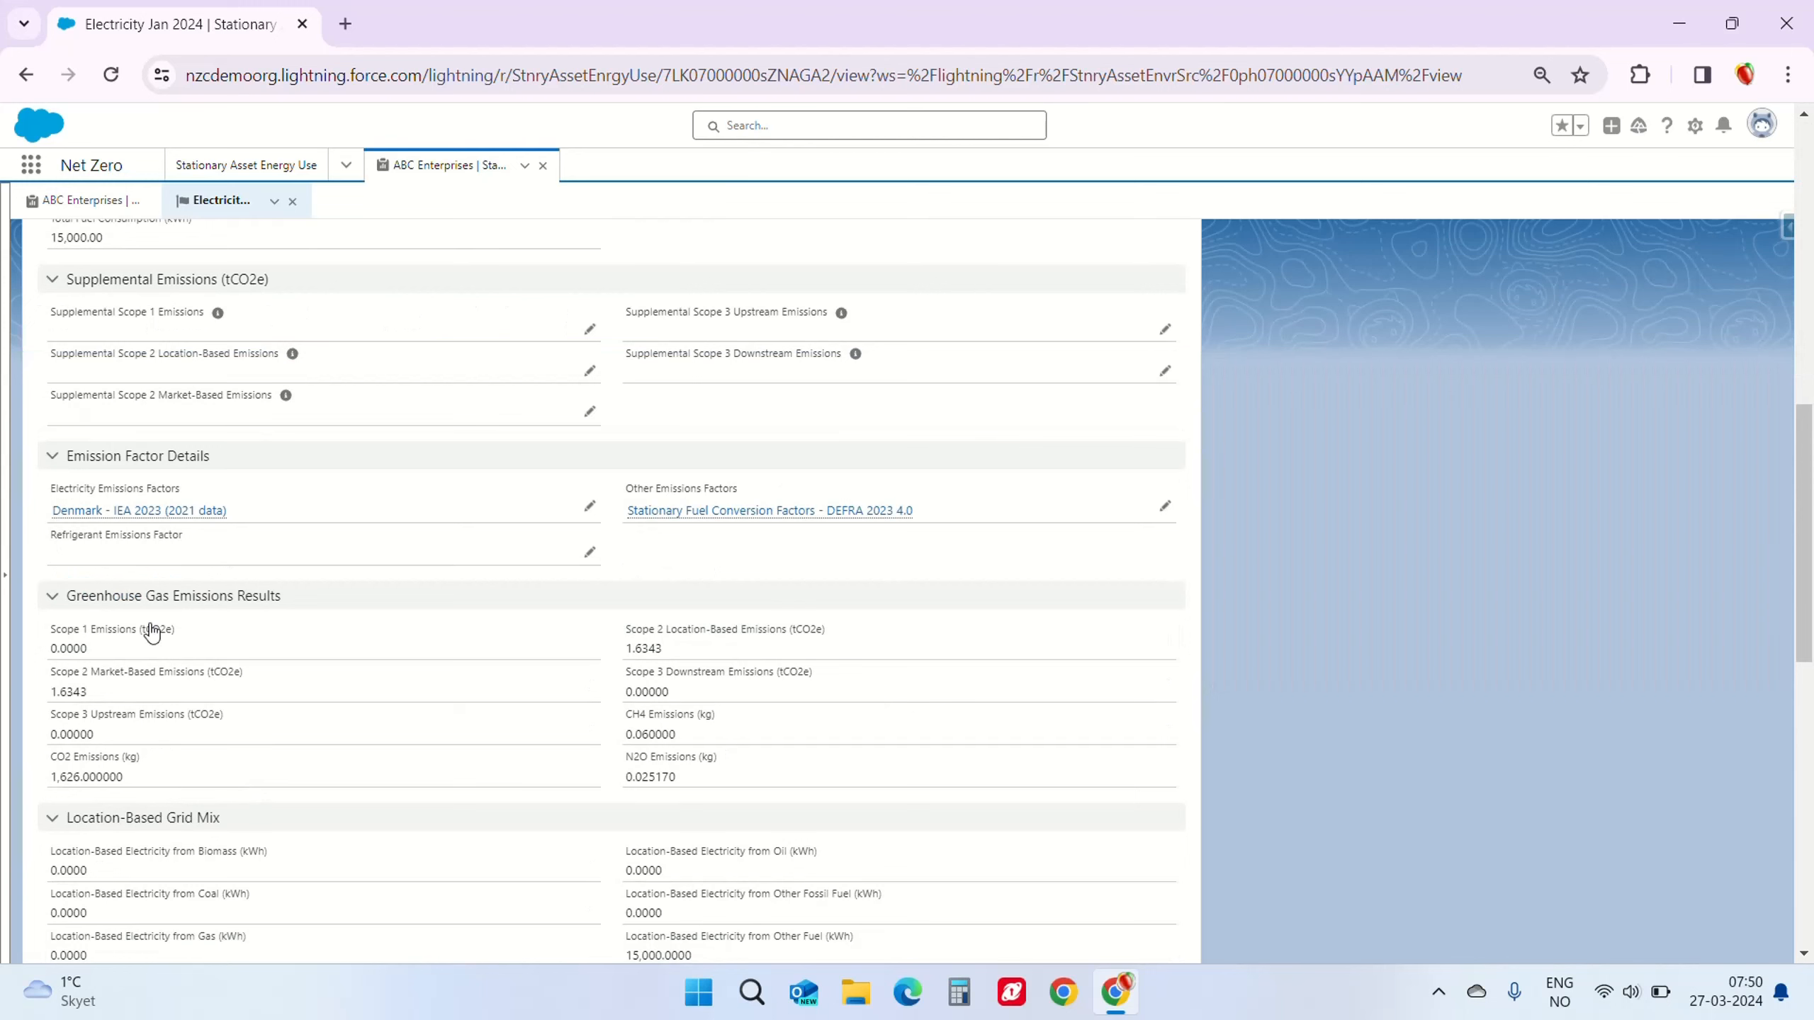
{"action": "left_click_drag", "start_coordinate": [89, 693], "coordinate": [30, 682]}
{"action": "left_click", "coordinate": [547, 673]}
{"action": "left_click_drag", "start_coordinate": [626, 649], "coordinate": [658, 649]}
Step: Open the linked carbon footprint record ABC Enterprises_CY_2024 and examine its carbon inventory record count
{"action": "scroll", "coordinate": [870, 766], "scroll_direction": "up", "scroll_amount": 15}
{"action": "mouse_move", "coordinate": [80, 478]}
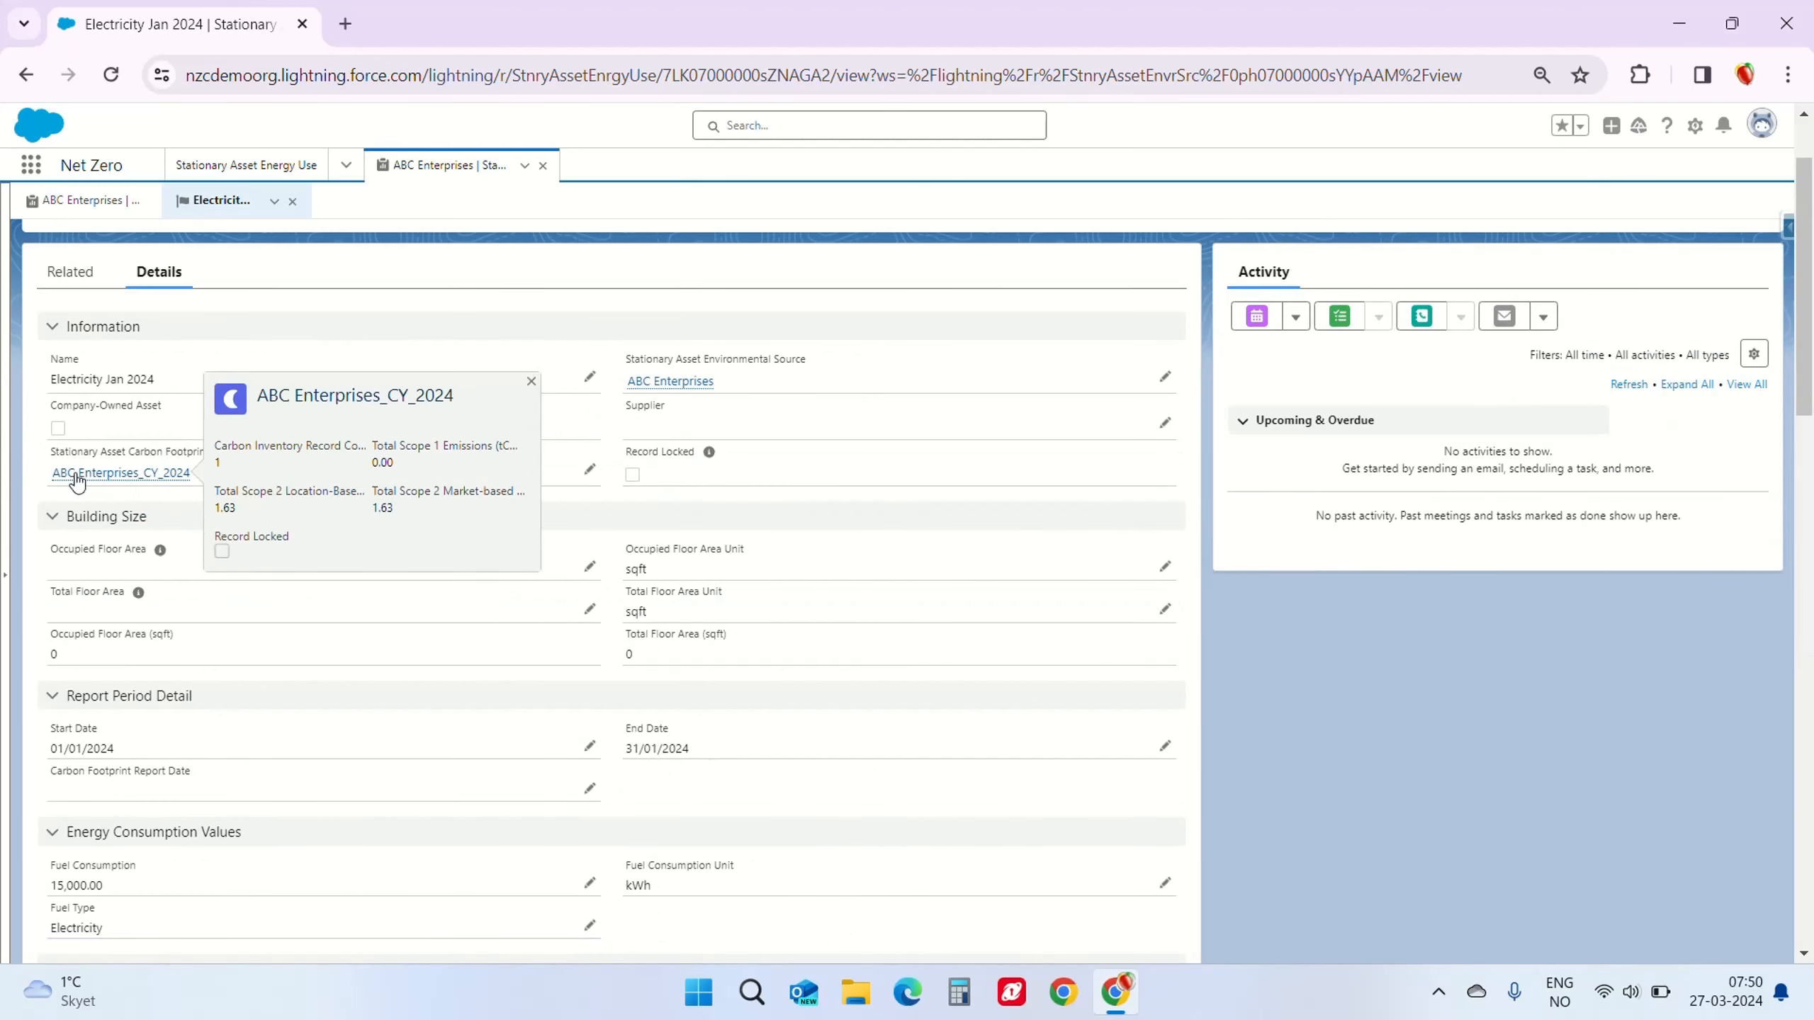
{"action": "left_click_drag", "start_coordinate": [43, 482], "coordinate": [140, 489]}
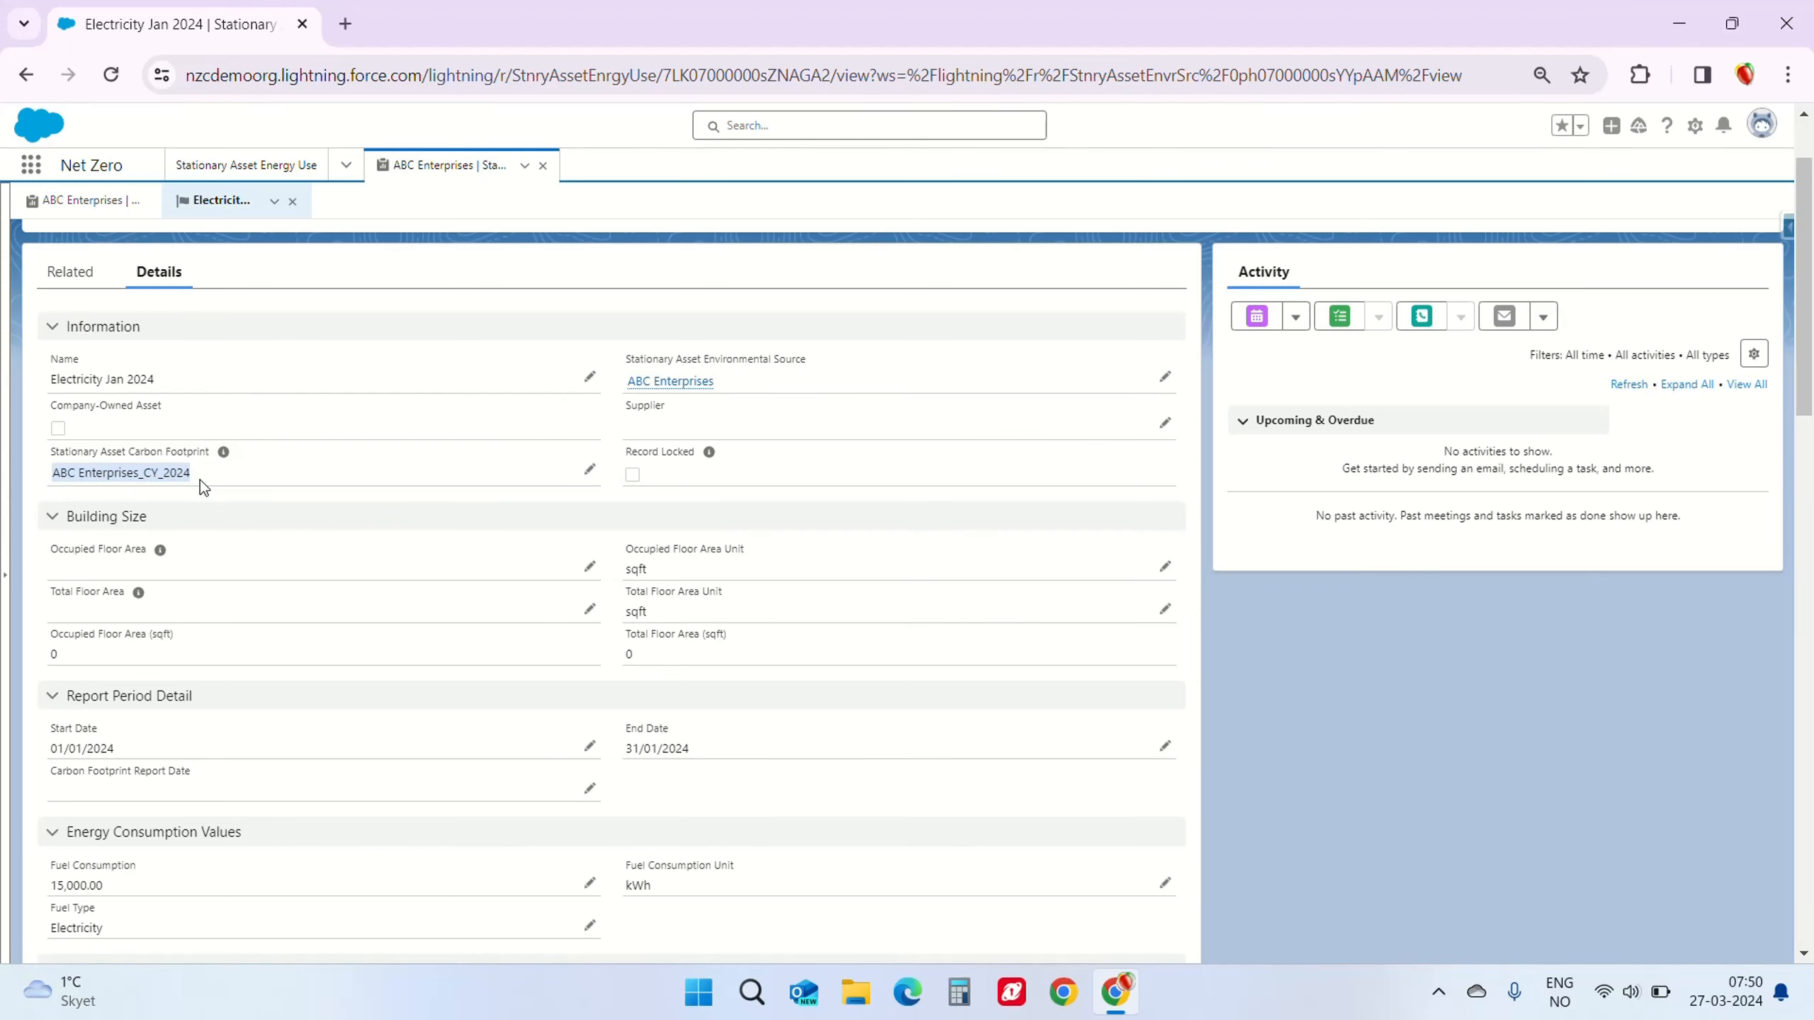
{"action": "scroll", "coordinate": [435, 657], "scroll_direction": "up", "scroll_amount": 2}
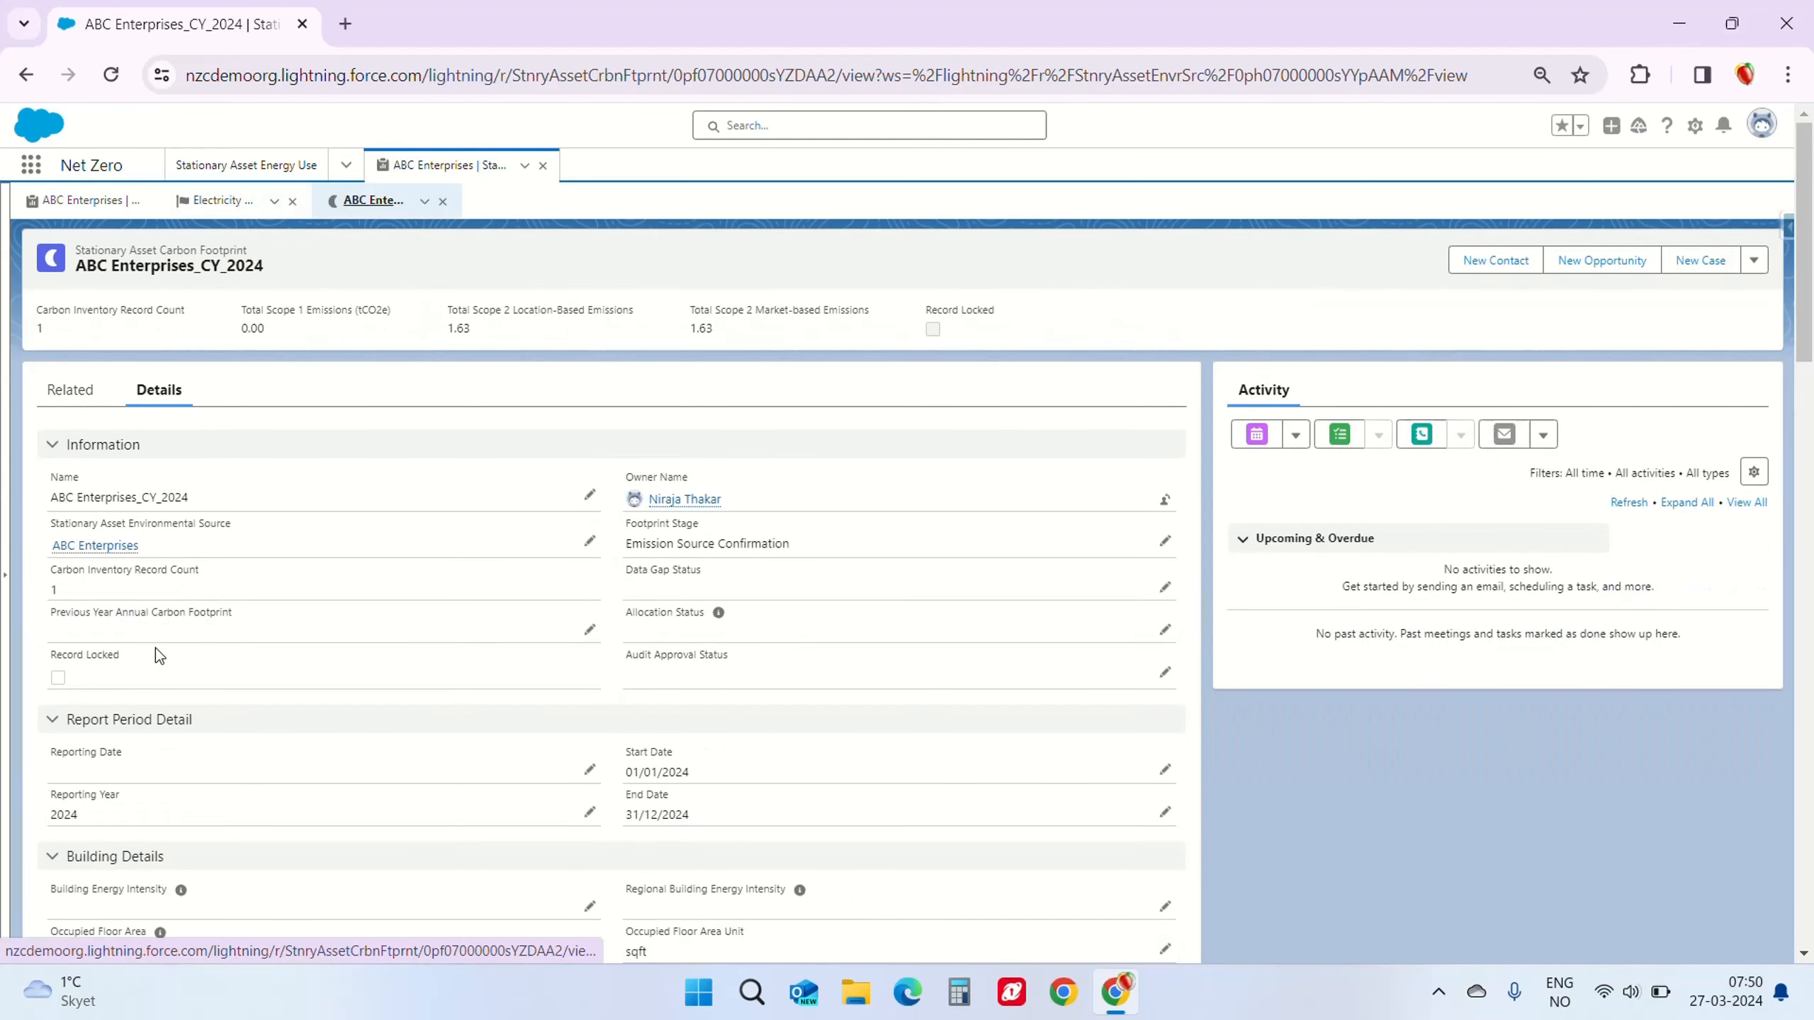
{"action": "left_click_drag", "start_coordinate": [65, 596], "coordinate": [39, 583]}
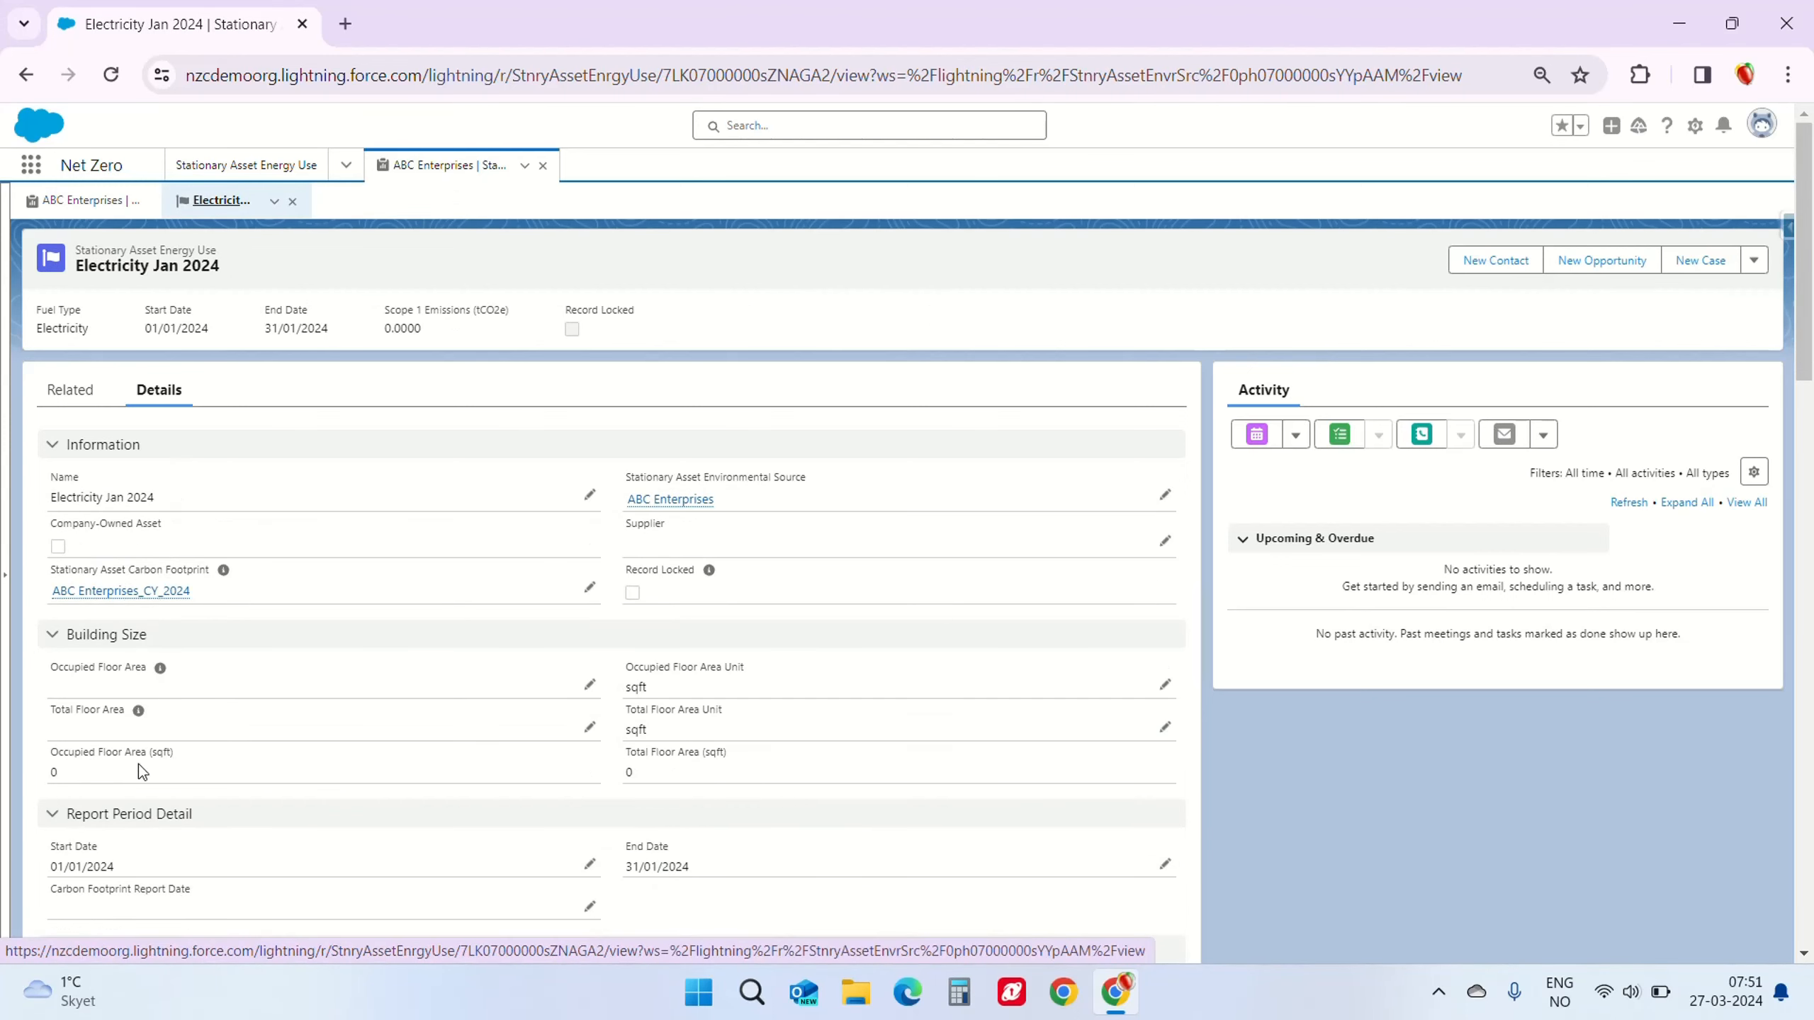
Step: Review the fuel consumption value in the Electricity Jan 2024 energy use record
{"action": "scroll", "coordinate": [146, 718], "scroll_direction": "down", "scroll_amount": 3}
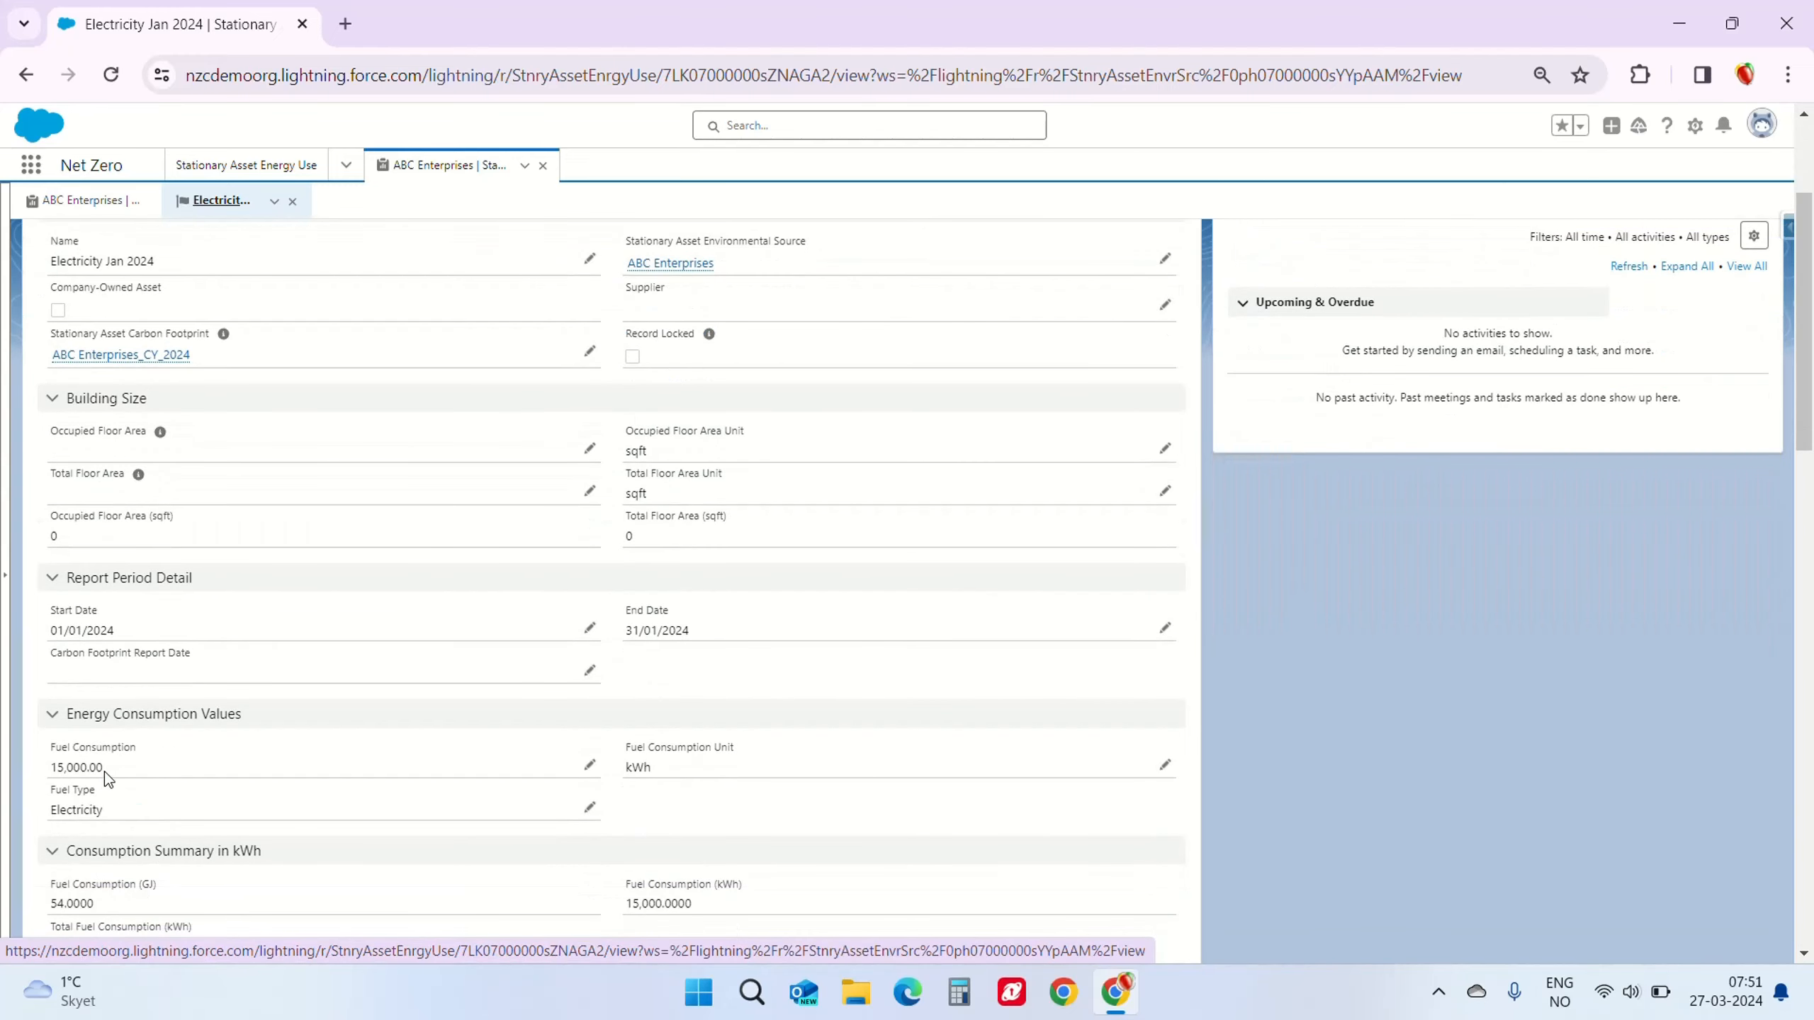
{"action": "left_click_drag", "start_coordinate": [105, 769], "coordinate": [47, 767]}
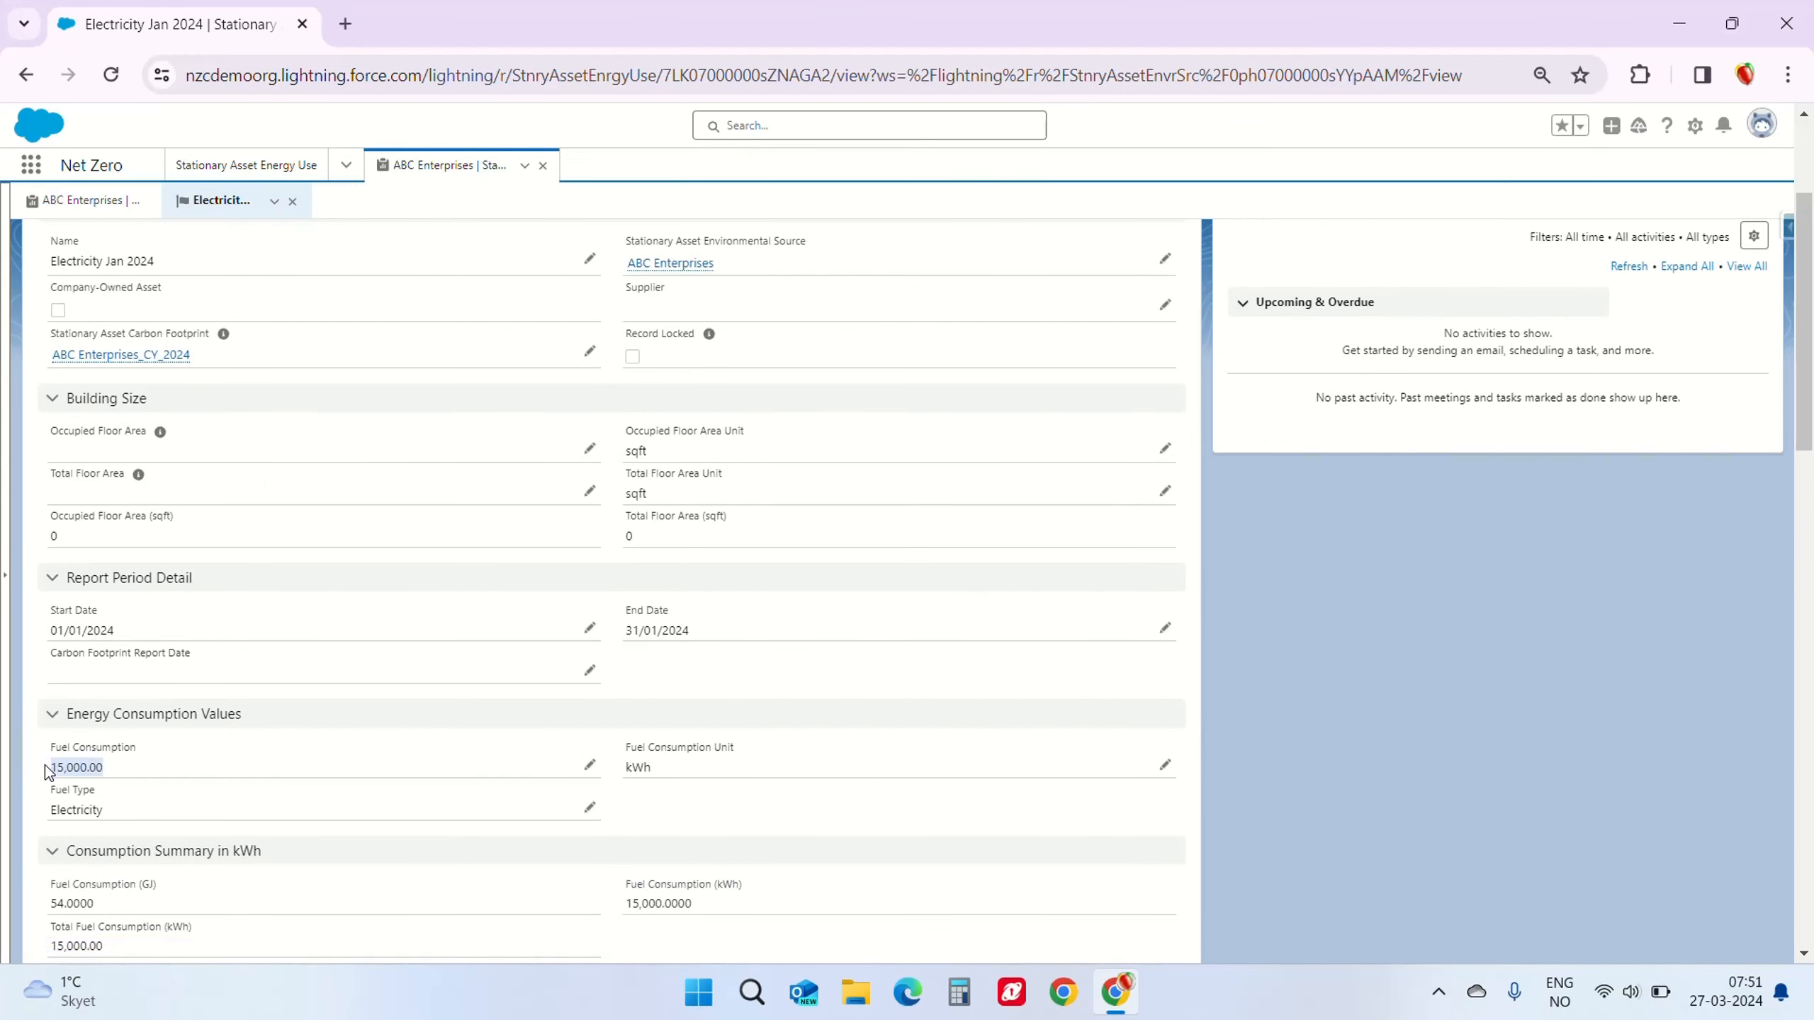
{"action": "scroll", "coordinate": [265, 822], "scroll_direction": "up", "scroll_amount": 3}
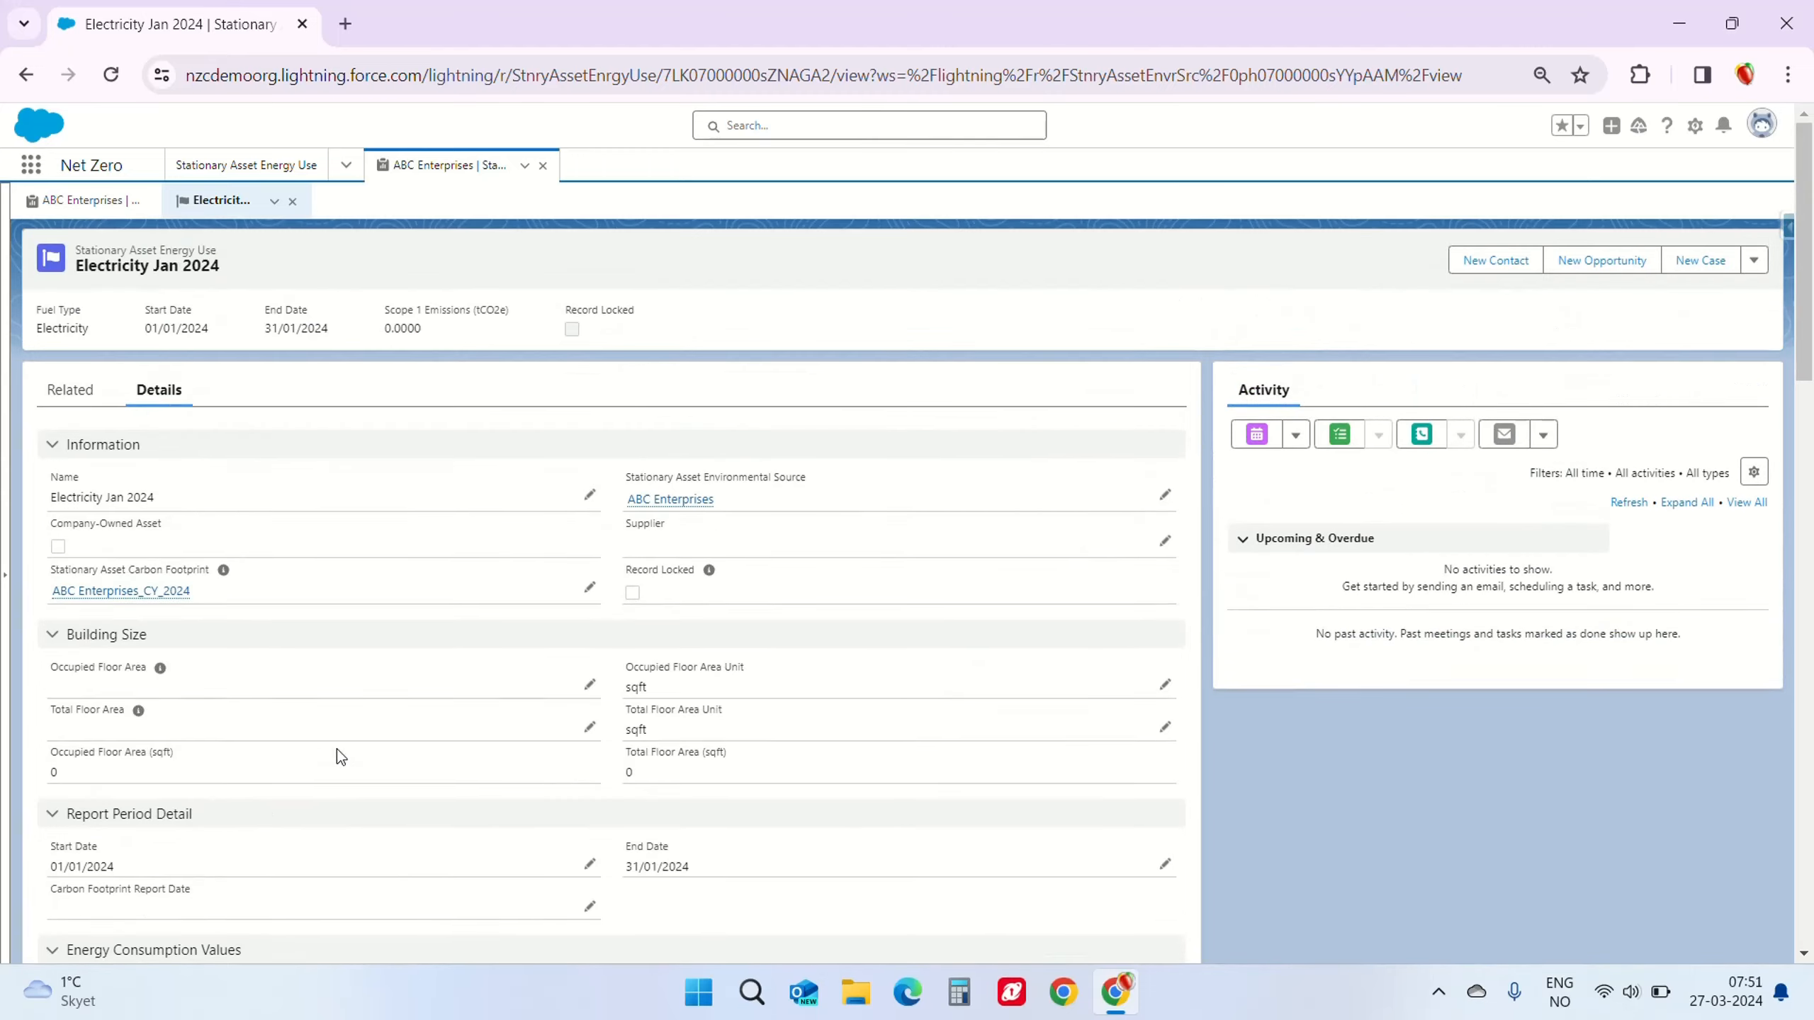
Step: Start a new stationary asset energy use record from the ABC Enterprises asset and name it "Override test"
{"action": "left_click", "coordinate": [90, 200]}
{"action": "left_click", "coordinate": [1145, 448]}
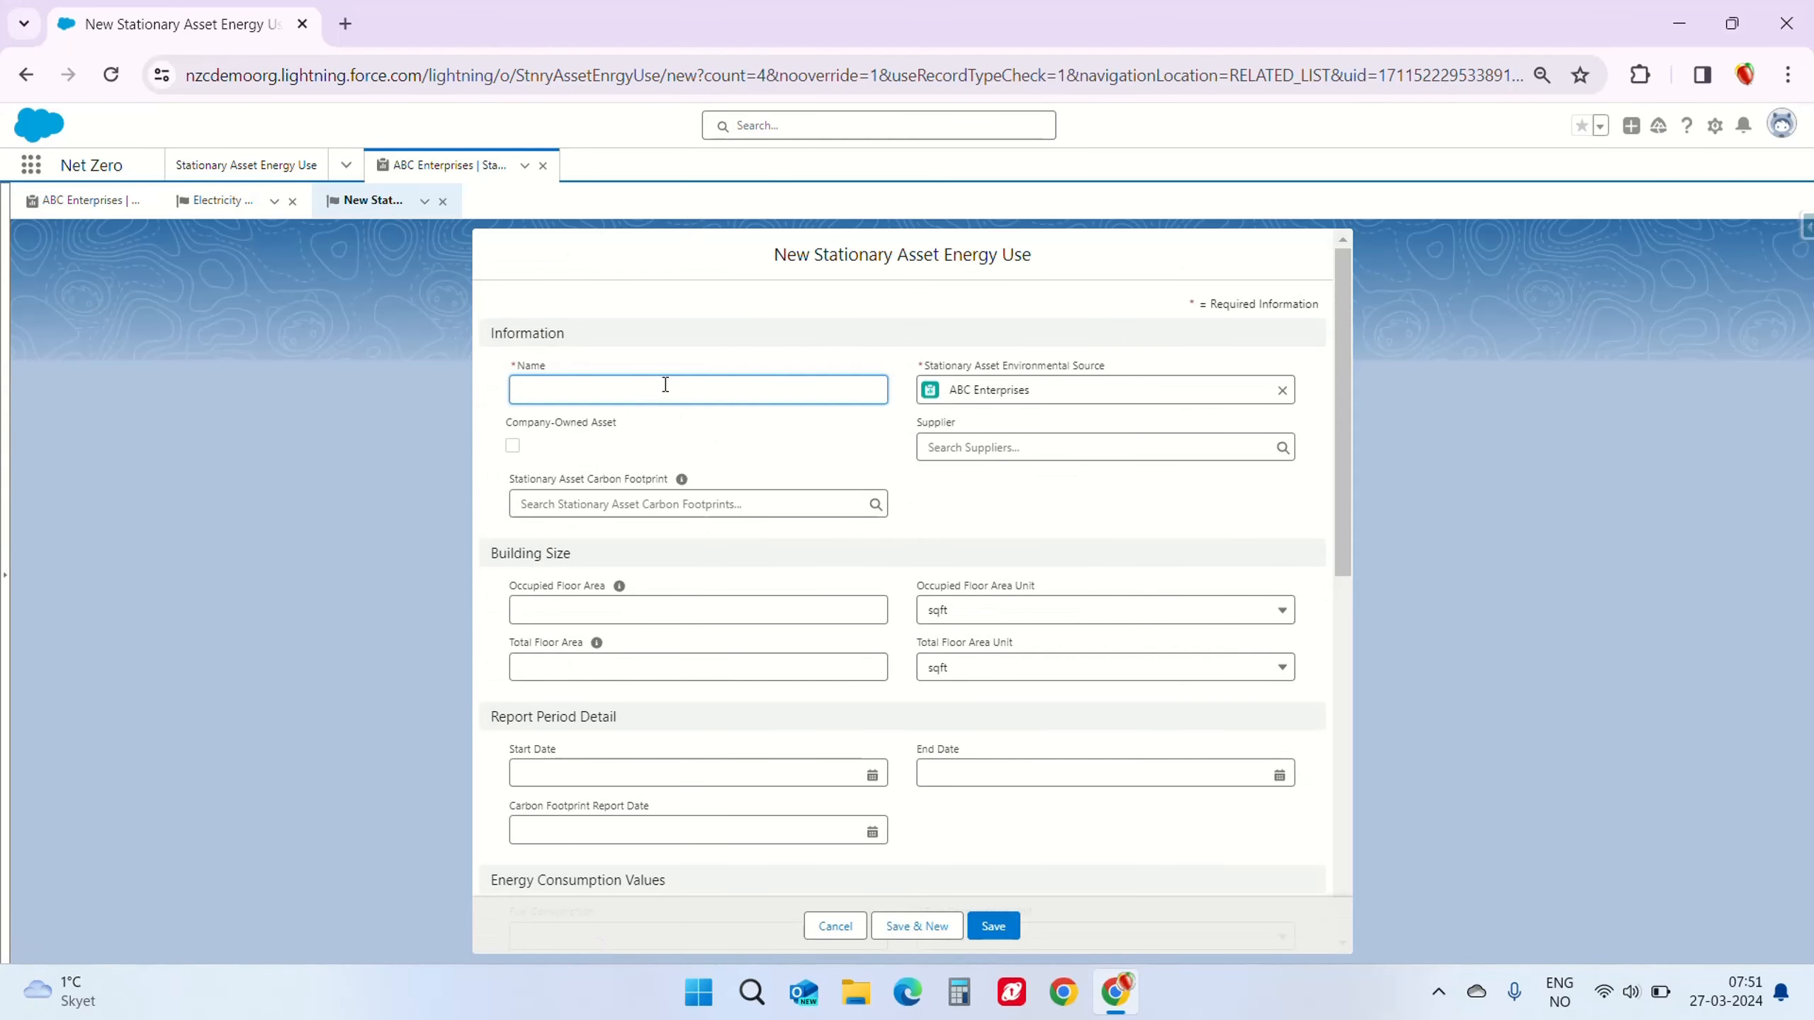
{"action": "type", "text": "O"}
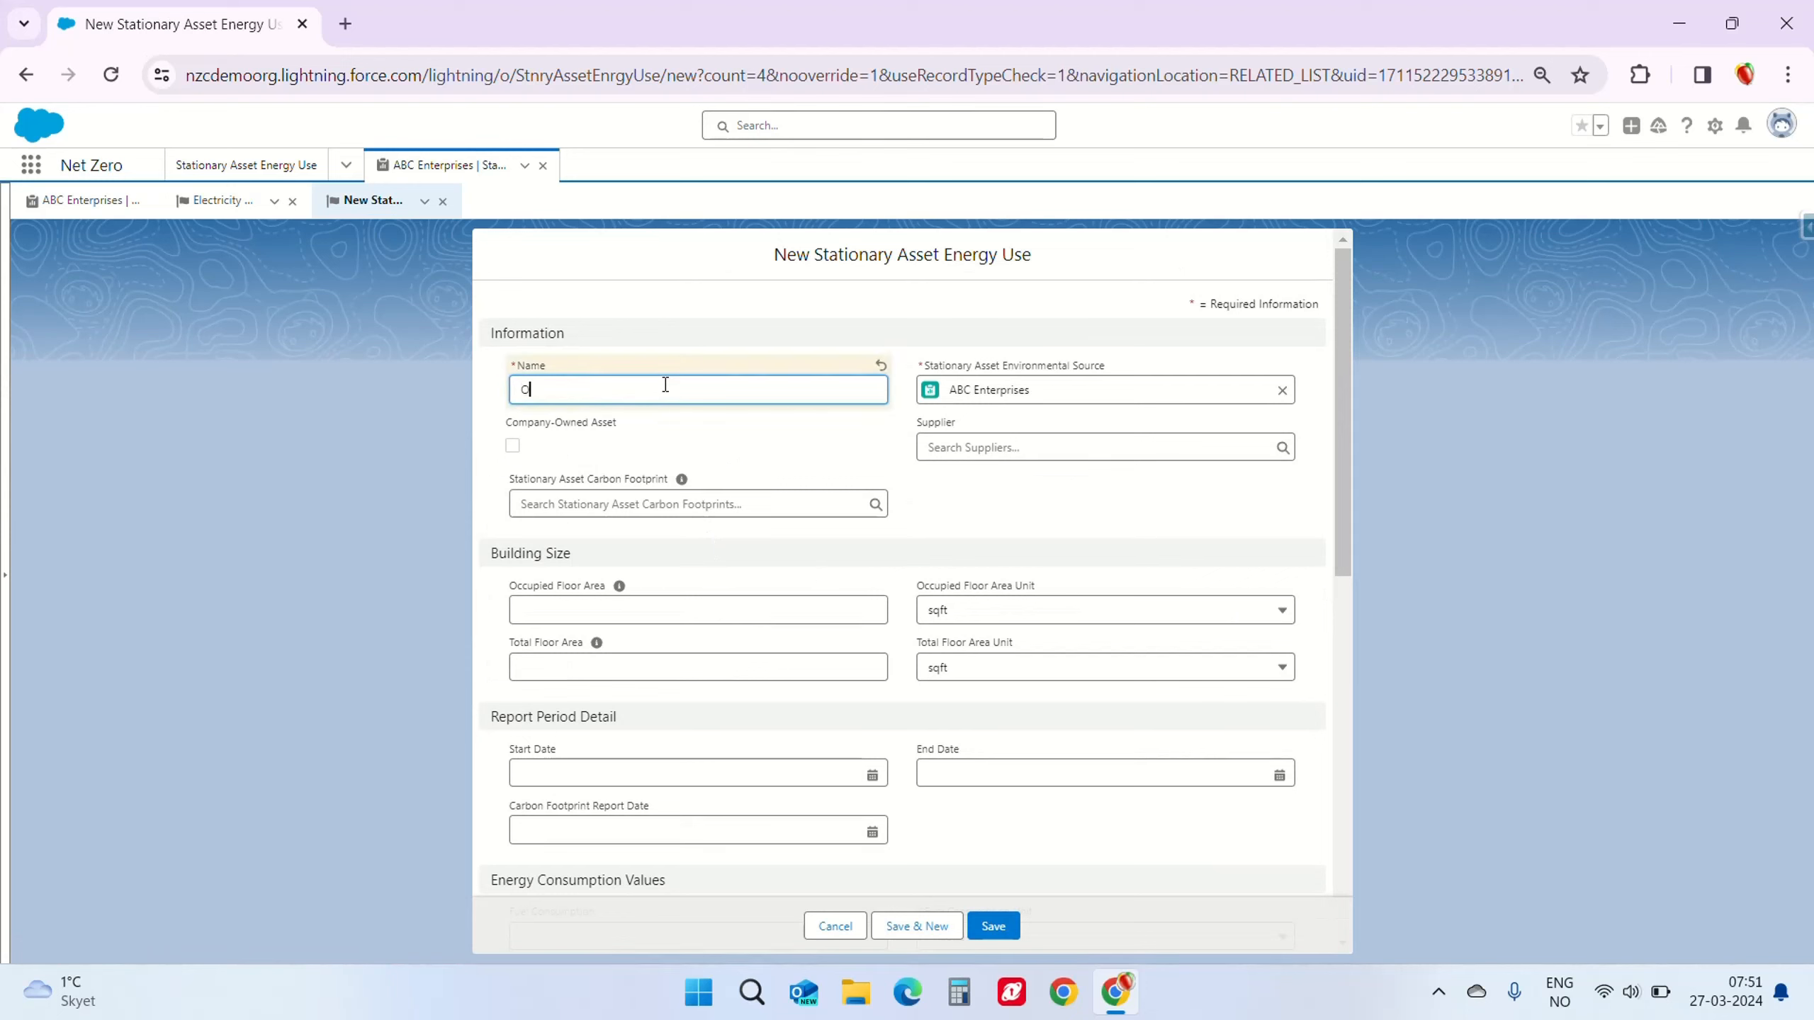
{"action": "type", "text": "verride test"}
Step: Set the new record's report period to start on 01/02/2024 and end on 29/02/2024
{"action": "scroll", "coordinate": [689, 543], "scroll_direction": "down", "scroll_amount": 3}
{"action": "left_click", "coordinate": [689, 543]}
{"action": "left_click", "coordinate": [639, 634]}
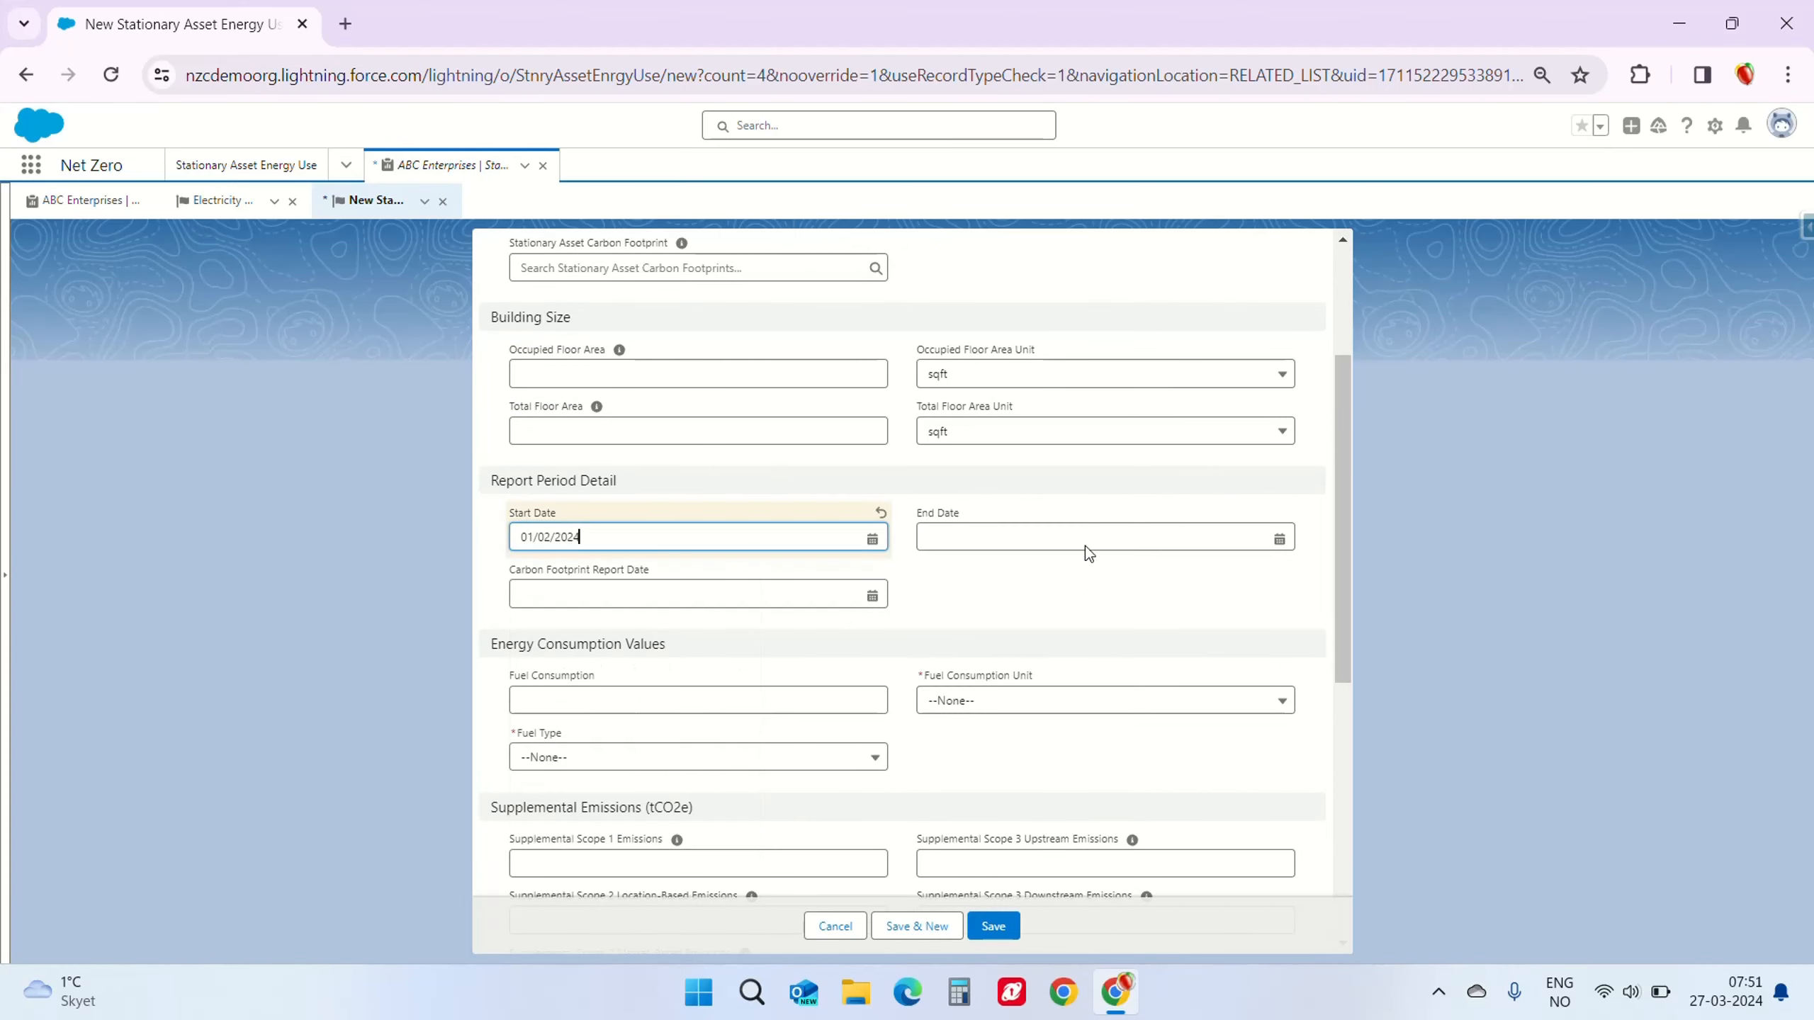
{"action": "left_click", "coordinate": [1086, 545]}
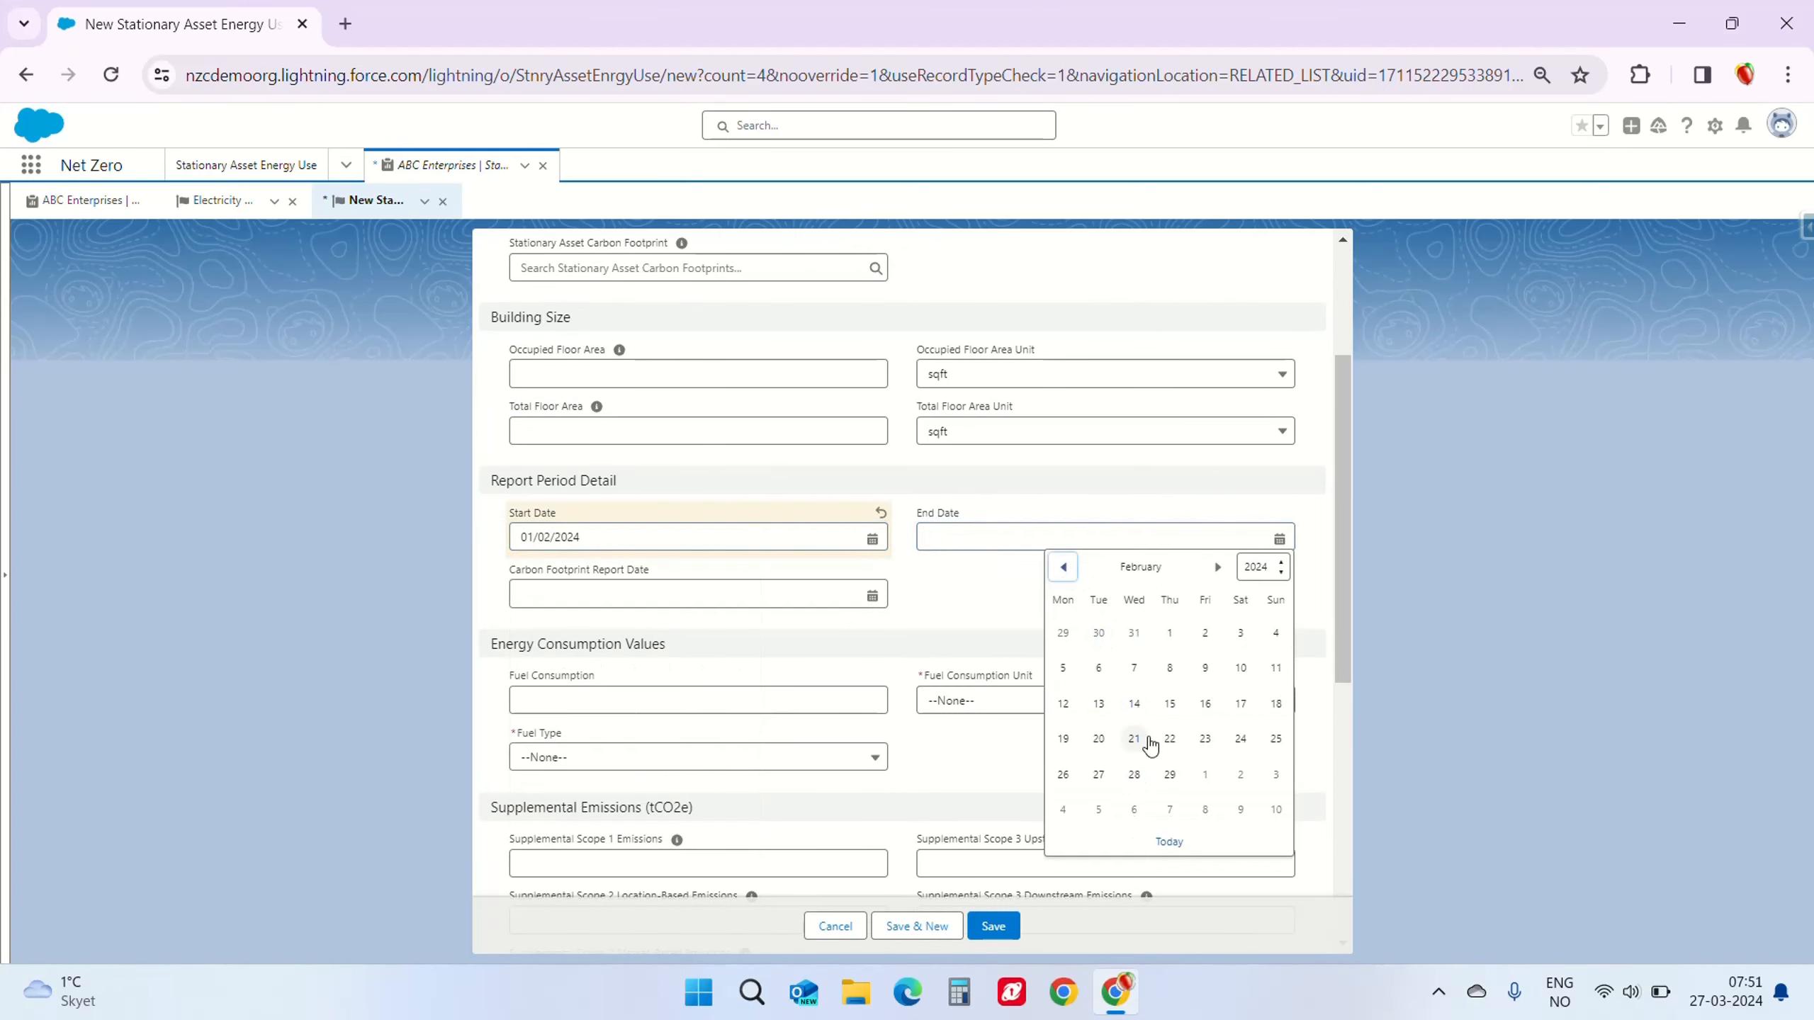
{"action": "left_click", "coordinate": [1169, 775]}
Step: Enter a fuel consumption of 15,000 with fuel type Electricity and consumption unit kWh
{"action": "left_click", "coordinate": [621, 704]}
{"action": "left_click", "coordinate": [661, 758]}
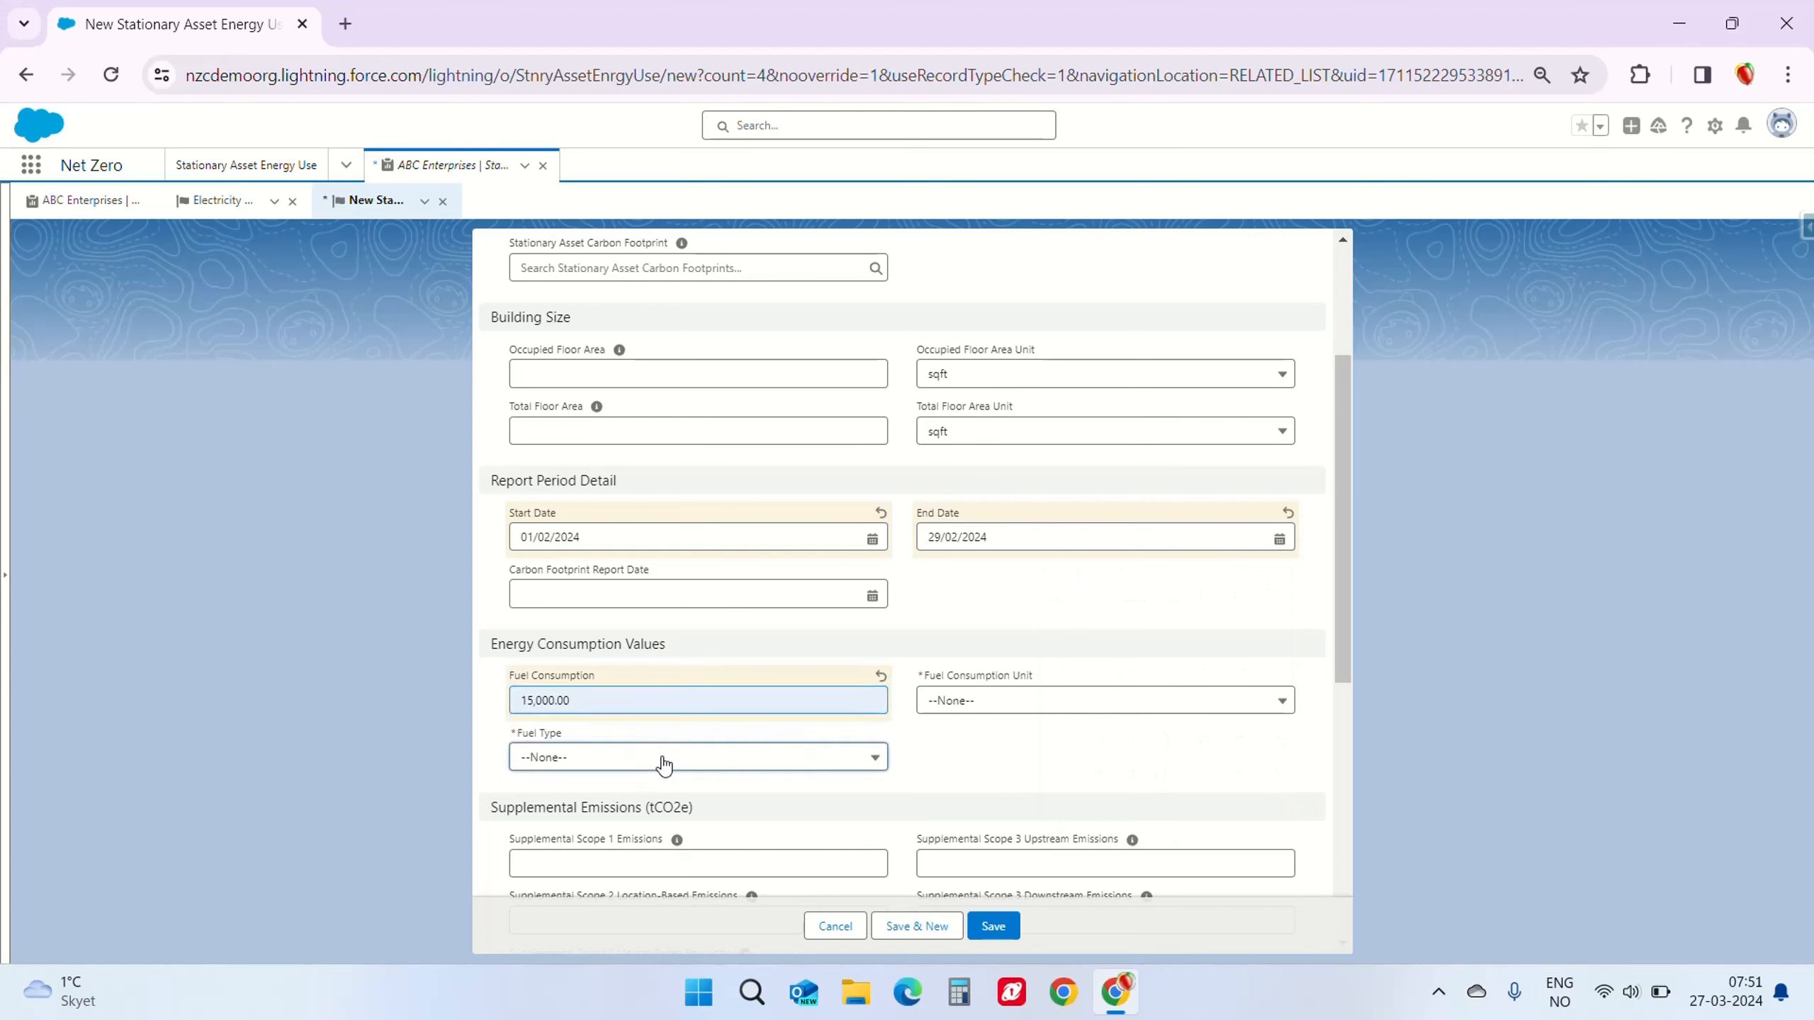
{"action": "left_click", "coordinate": [662, 758]}
{"action": "left_click", "coordinate": [656, 534]}
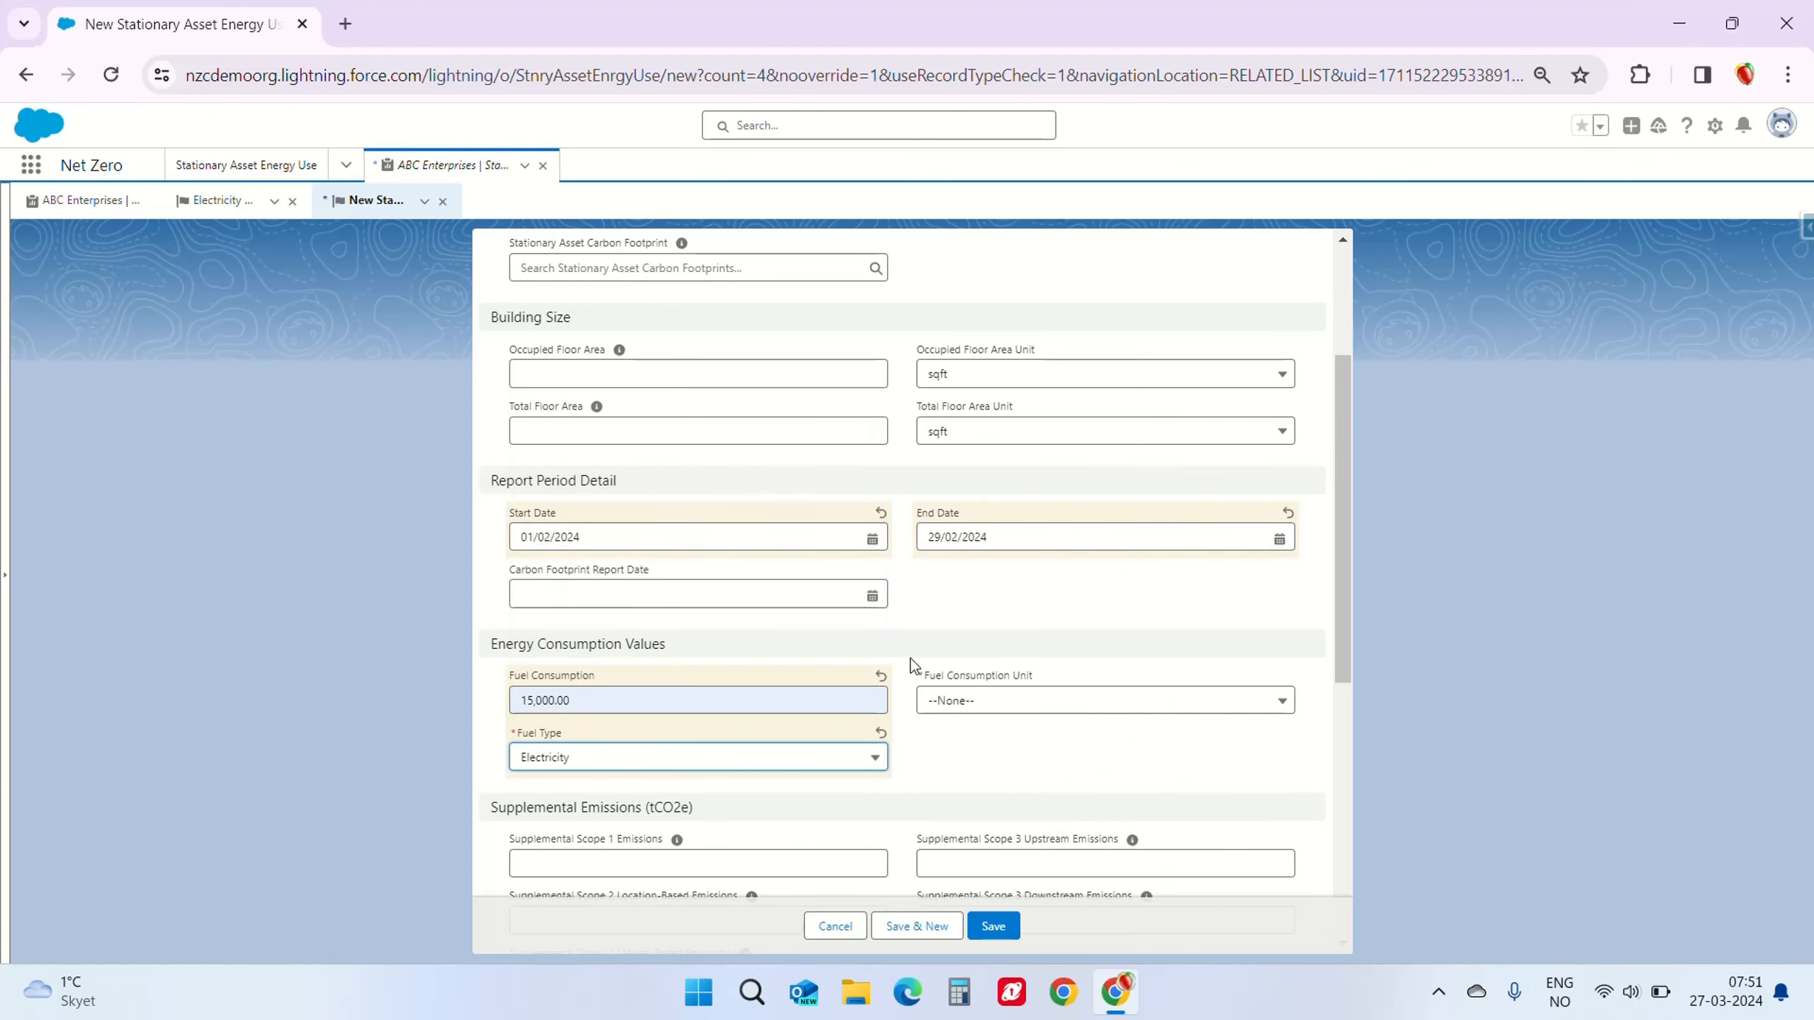
{"action": "left_click", "coordinate": [942, 702]}
{"action": "scroll", "coordinate": [1037, 626], "scroll_direction": "down", "scroll_amount": 2}
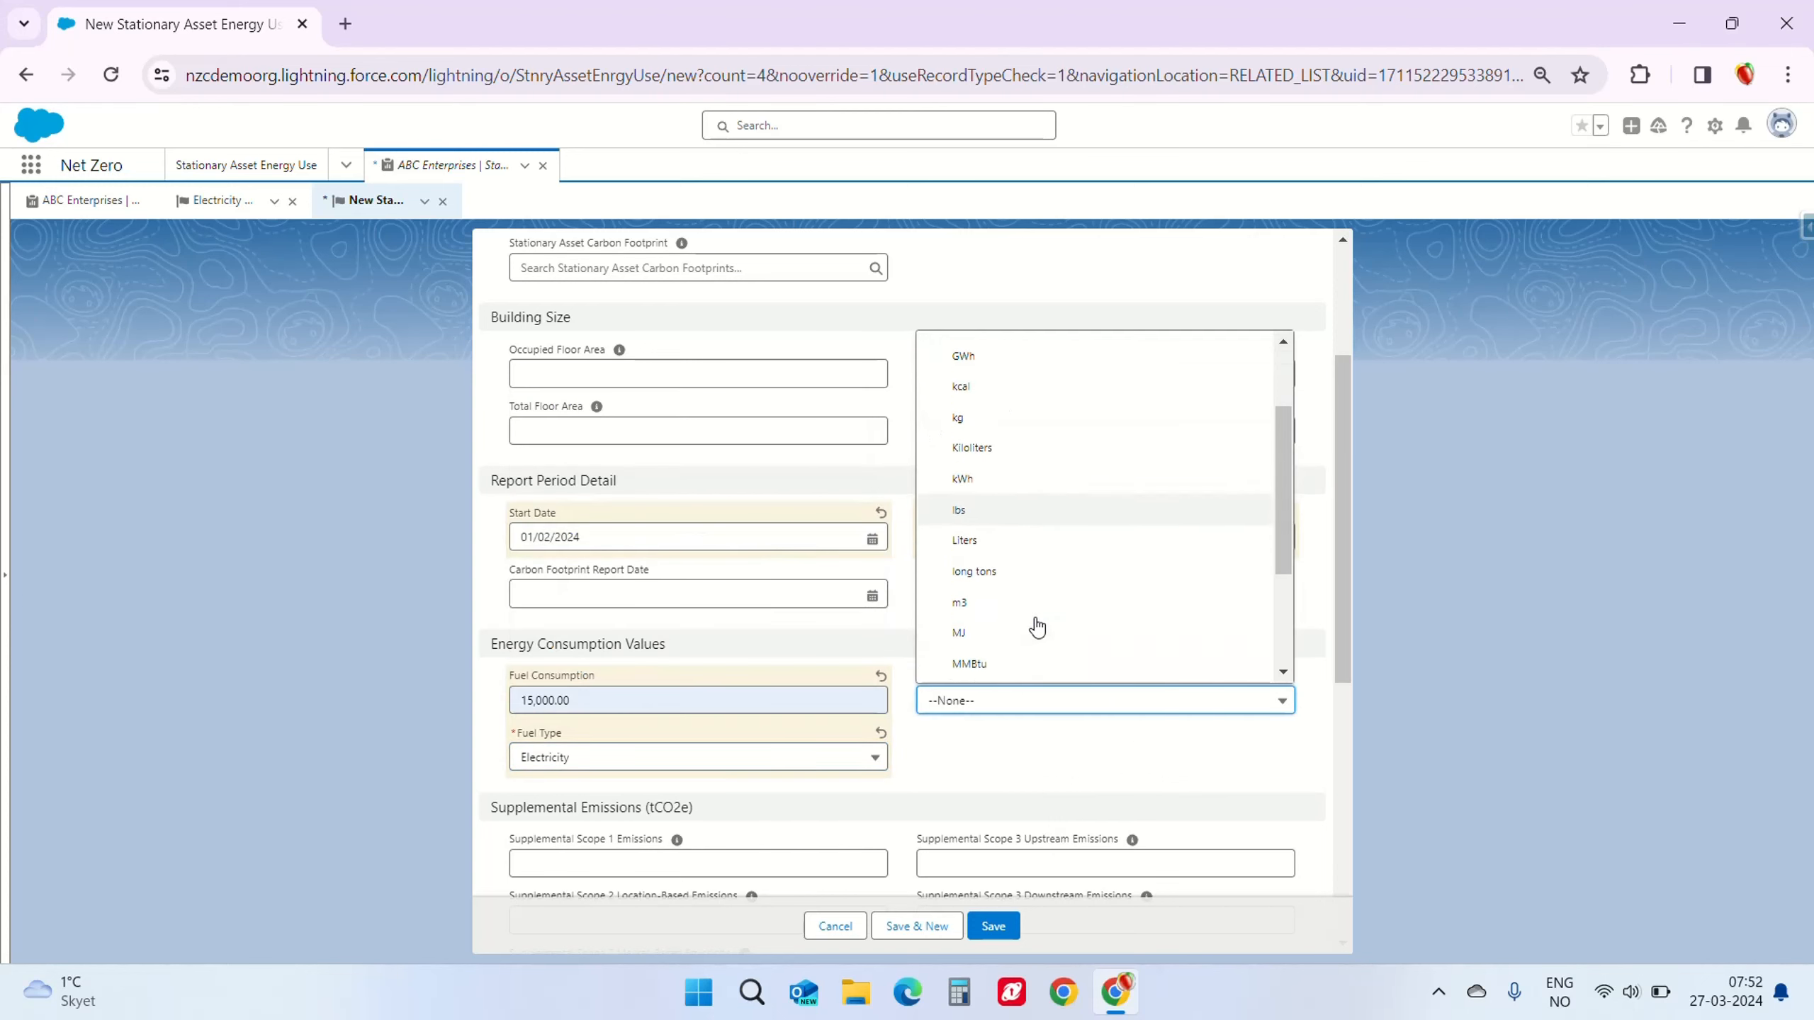
{"action": "scroll", "coordinate": [1036, 627], "scroll_direction": "down", "scroll_amount": 3}
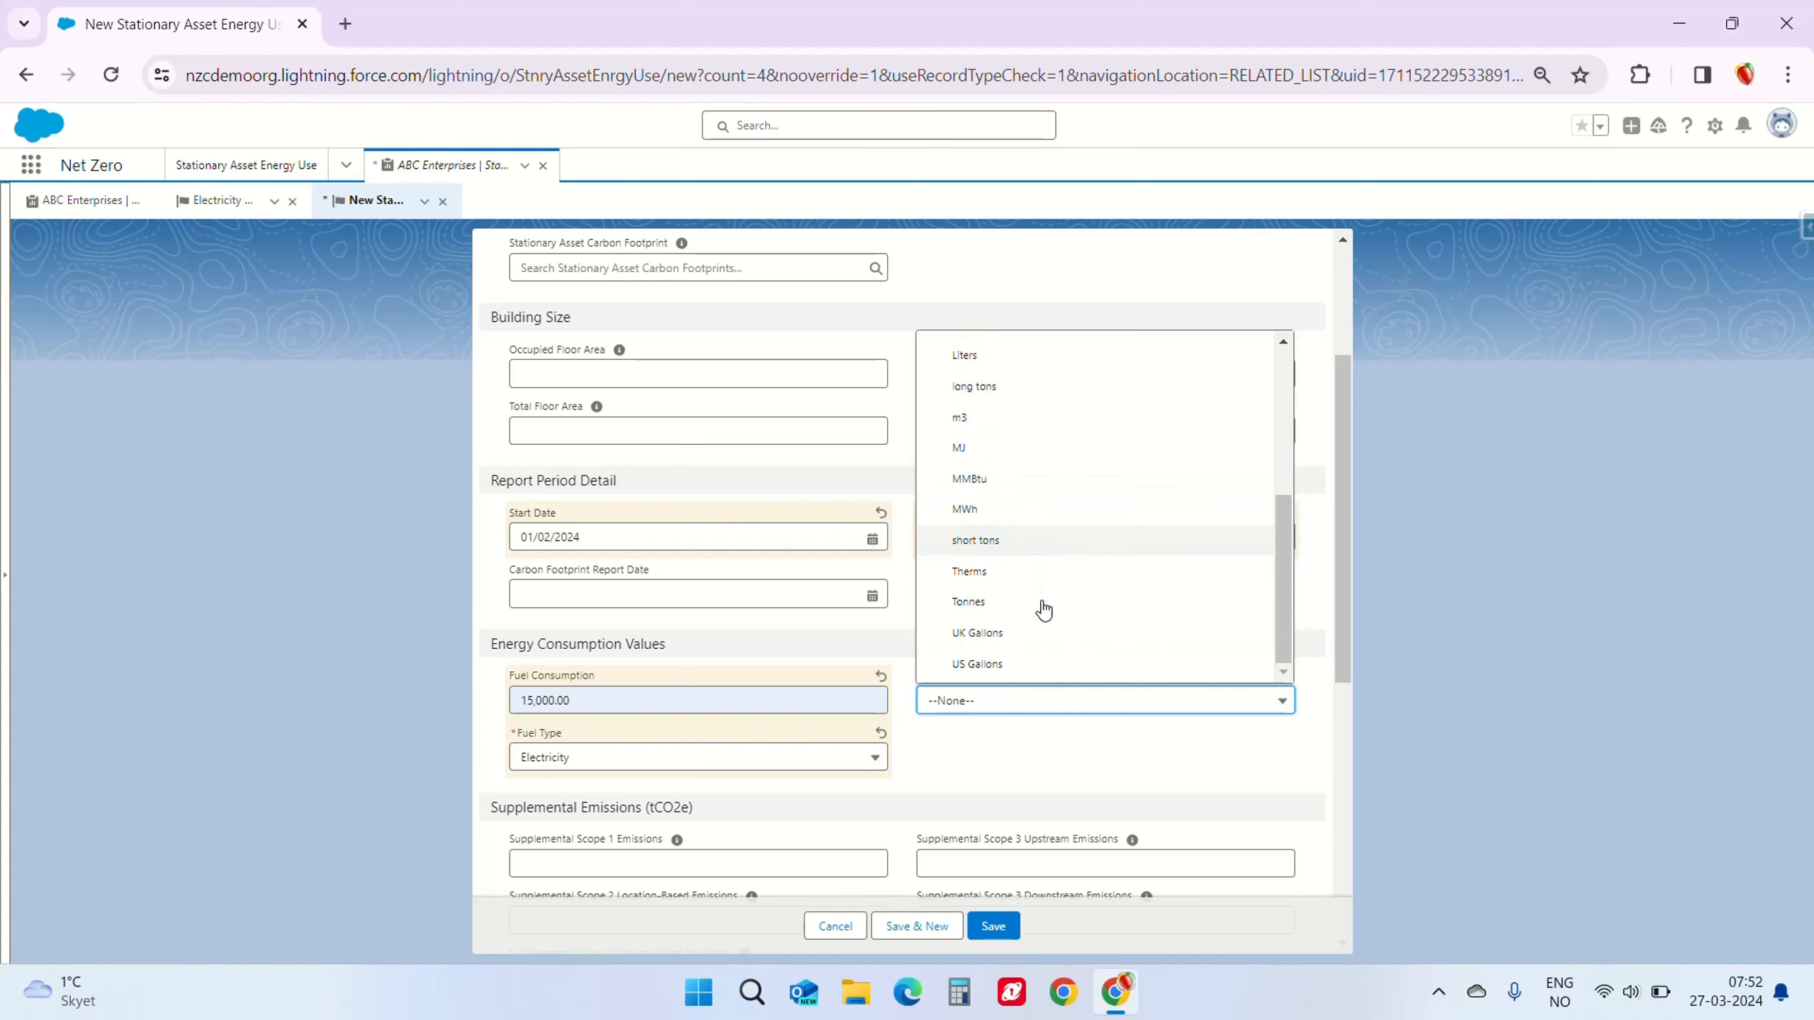
{"action": "scroll", "coordinate": [1041, 625], "scroll_direction": "down", "scroll_amount": 2}
{"action": "scroll", "coordinate": [1037, 429], "scroll_direction": "up", "scroll_amount": 4}
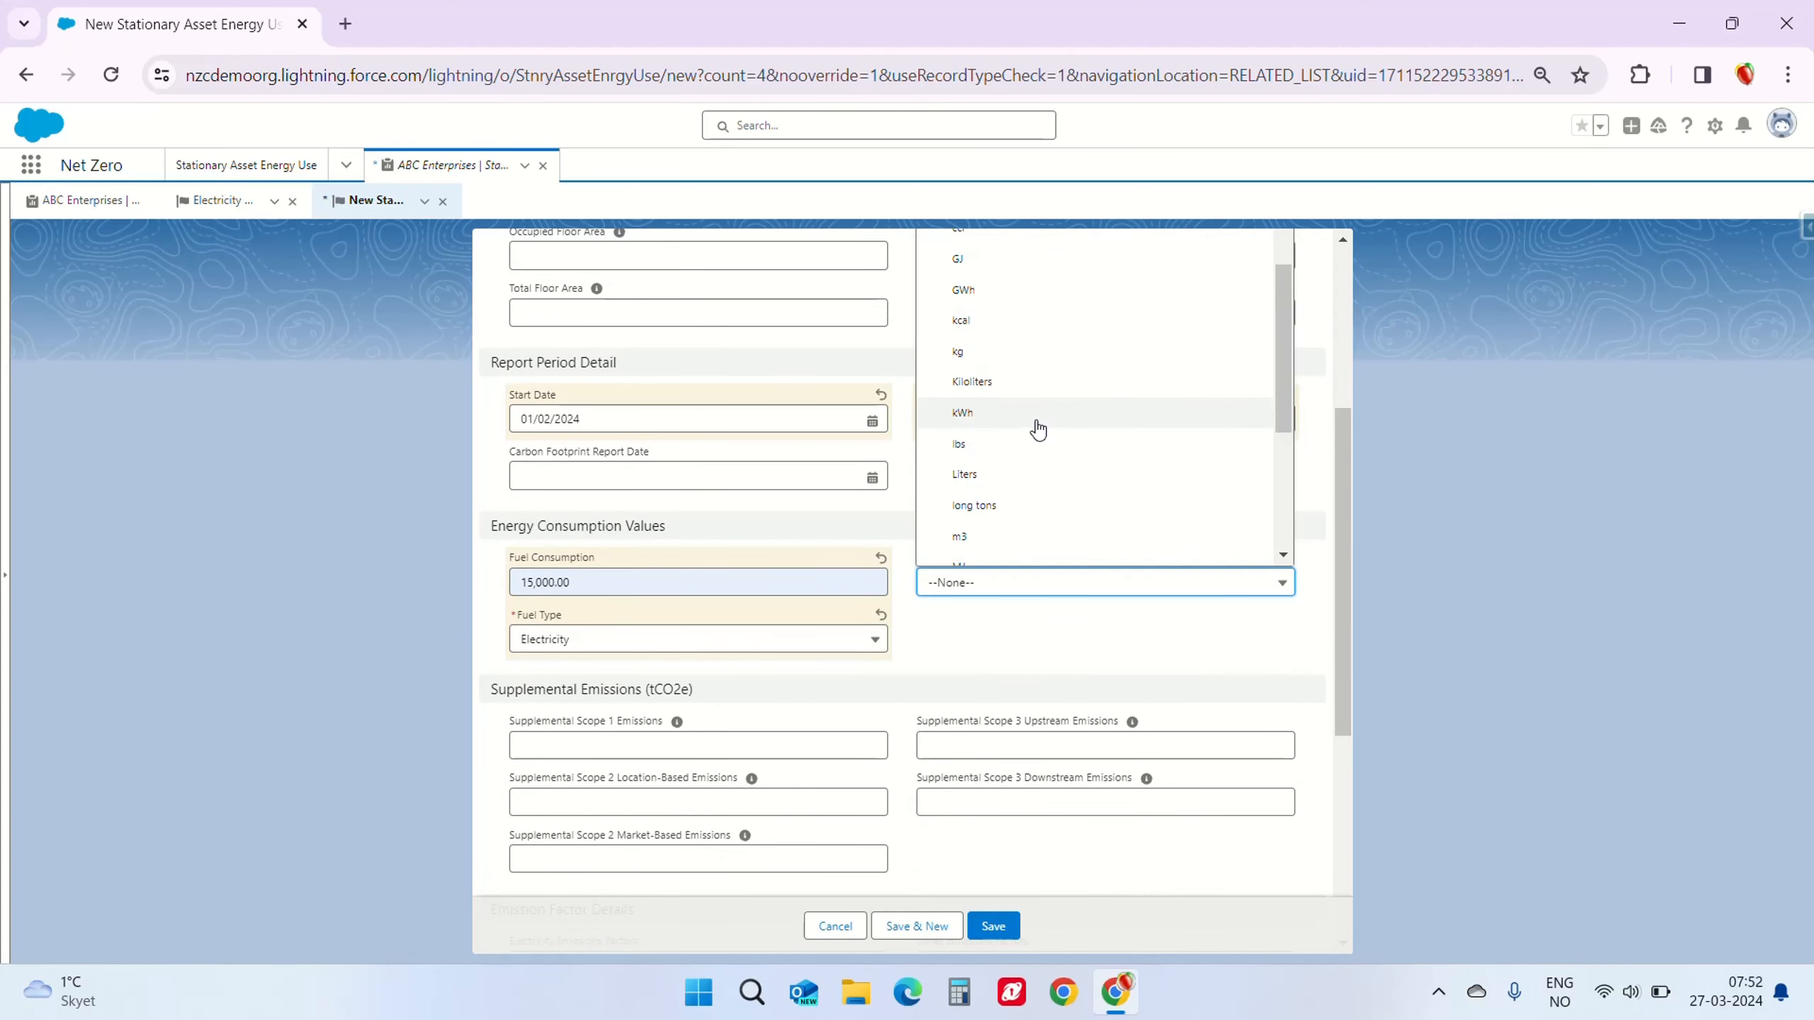
{"action": "left_click", "coordinate": [1036, 422]}
Step: Assign India - IEA 2023 (2021 data) as the electricity emissions factor and save the energy use record
{"action": "scroll", "coordinate": [864, 670], "scroll_direction": "up", "scroll_amount": 5}
{"action": "scroll", "coordinate": [922, 632], "scroll_direction": "down", "scroll_amount": 10}
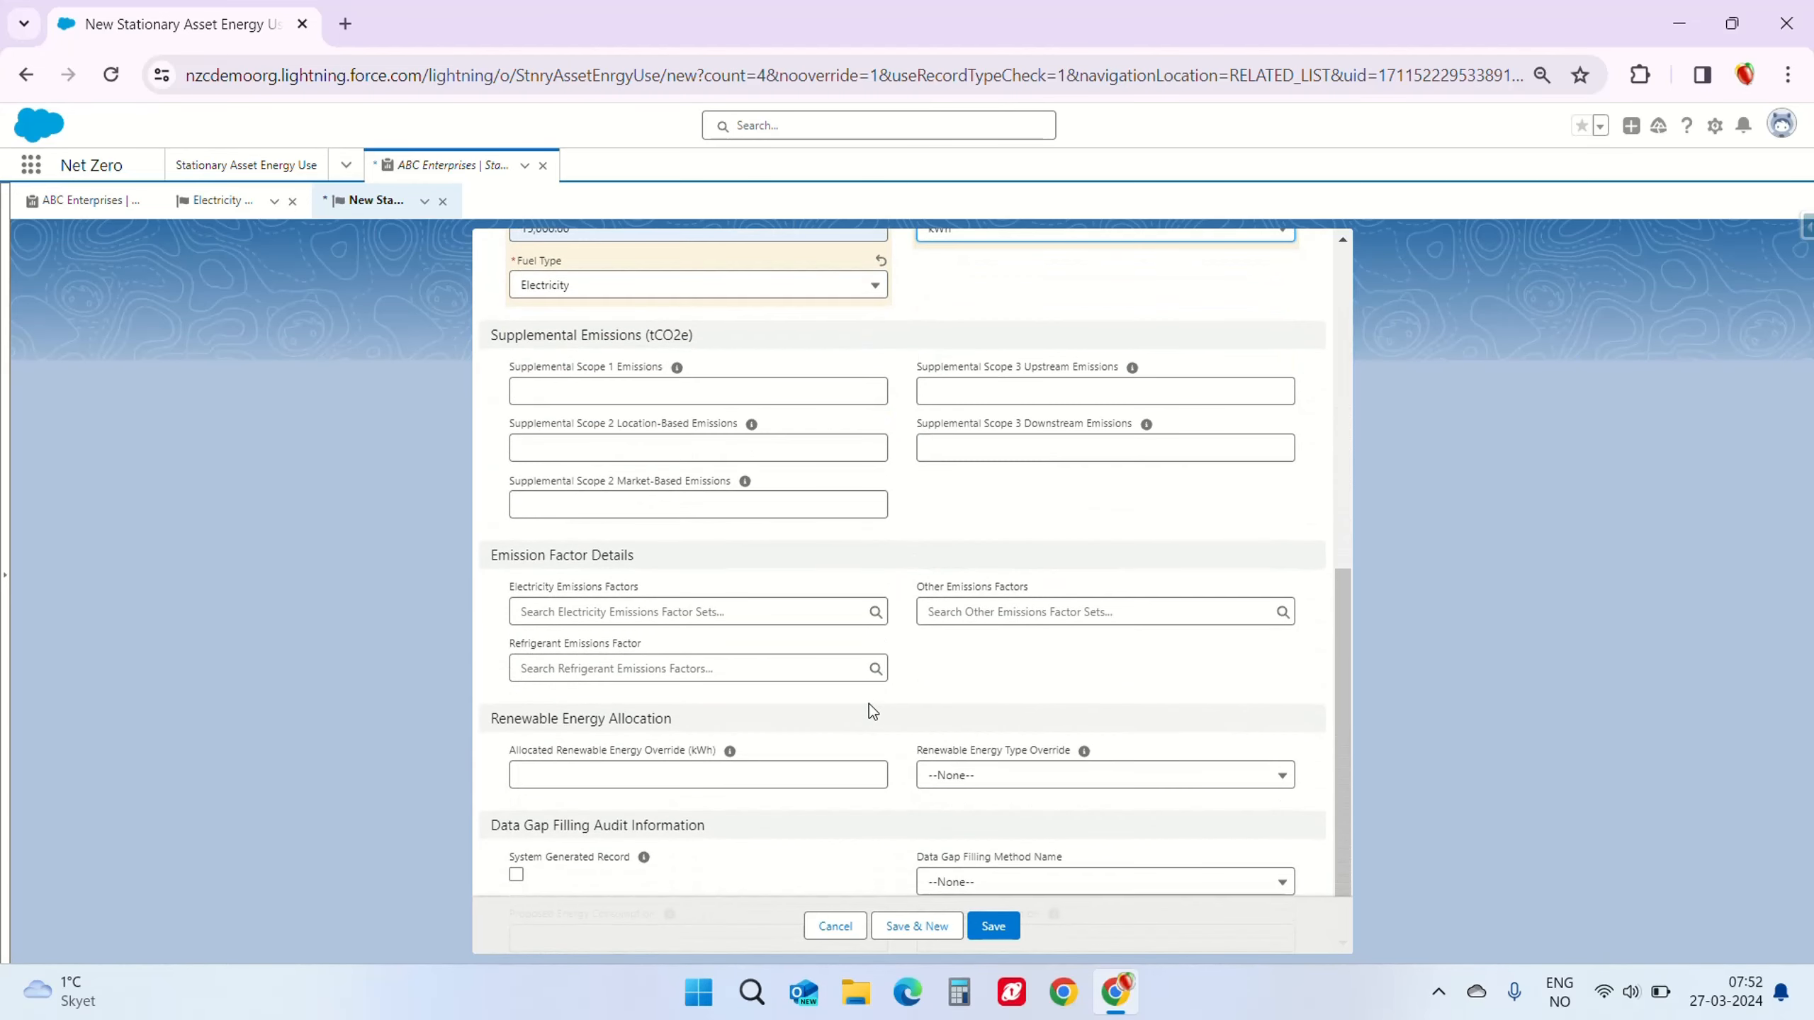
{"action": "left_click", "coordinate": [765, 611]}
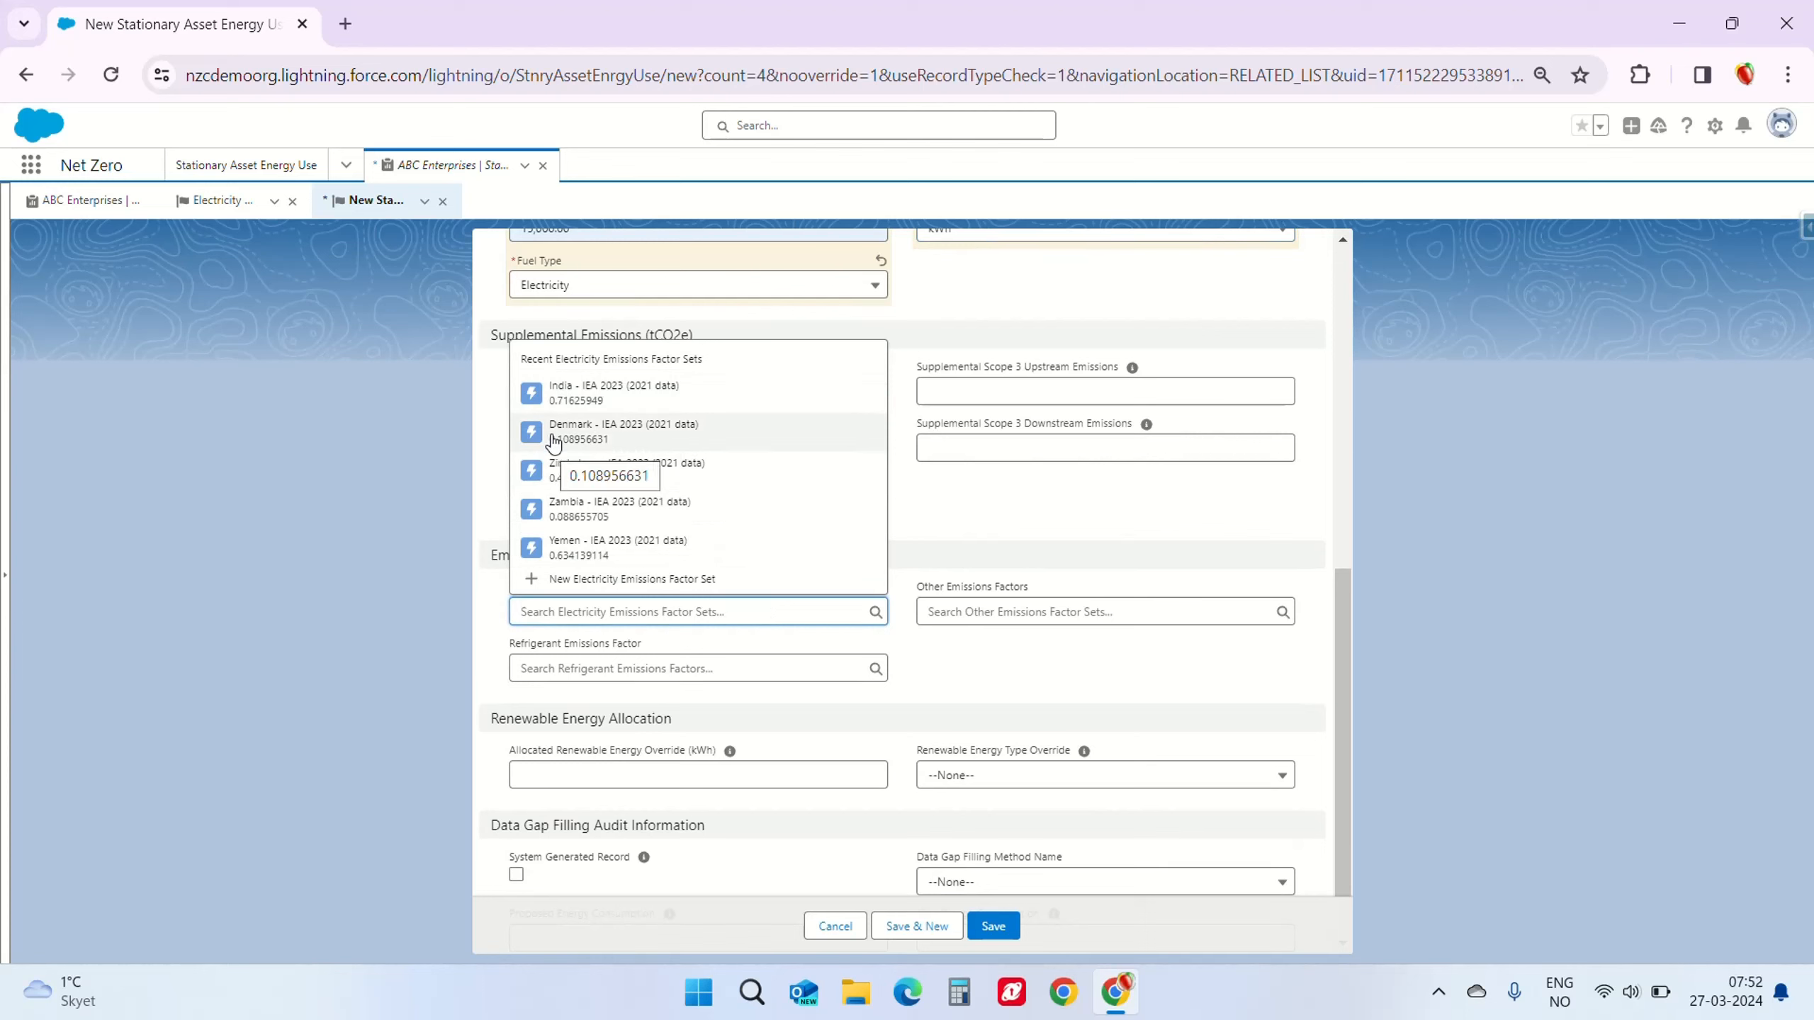
{"action": "left_click", "coordinate": [603, 400]}
{"action": "left_click", "coordinate": [985, 681]}
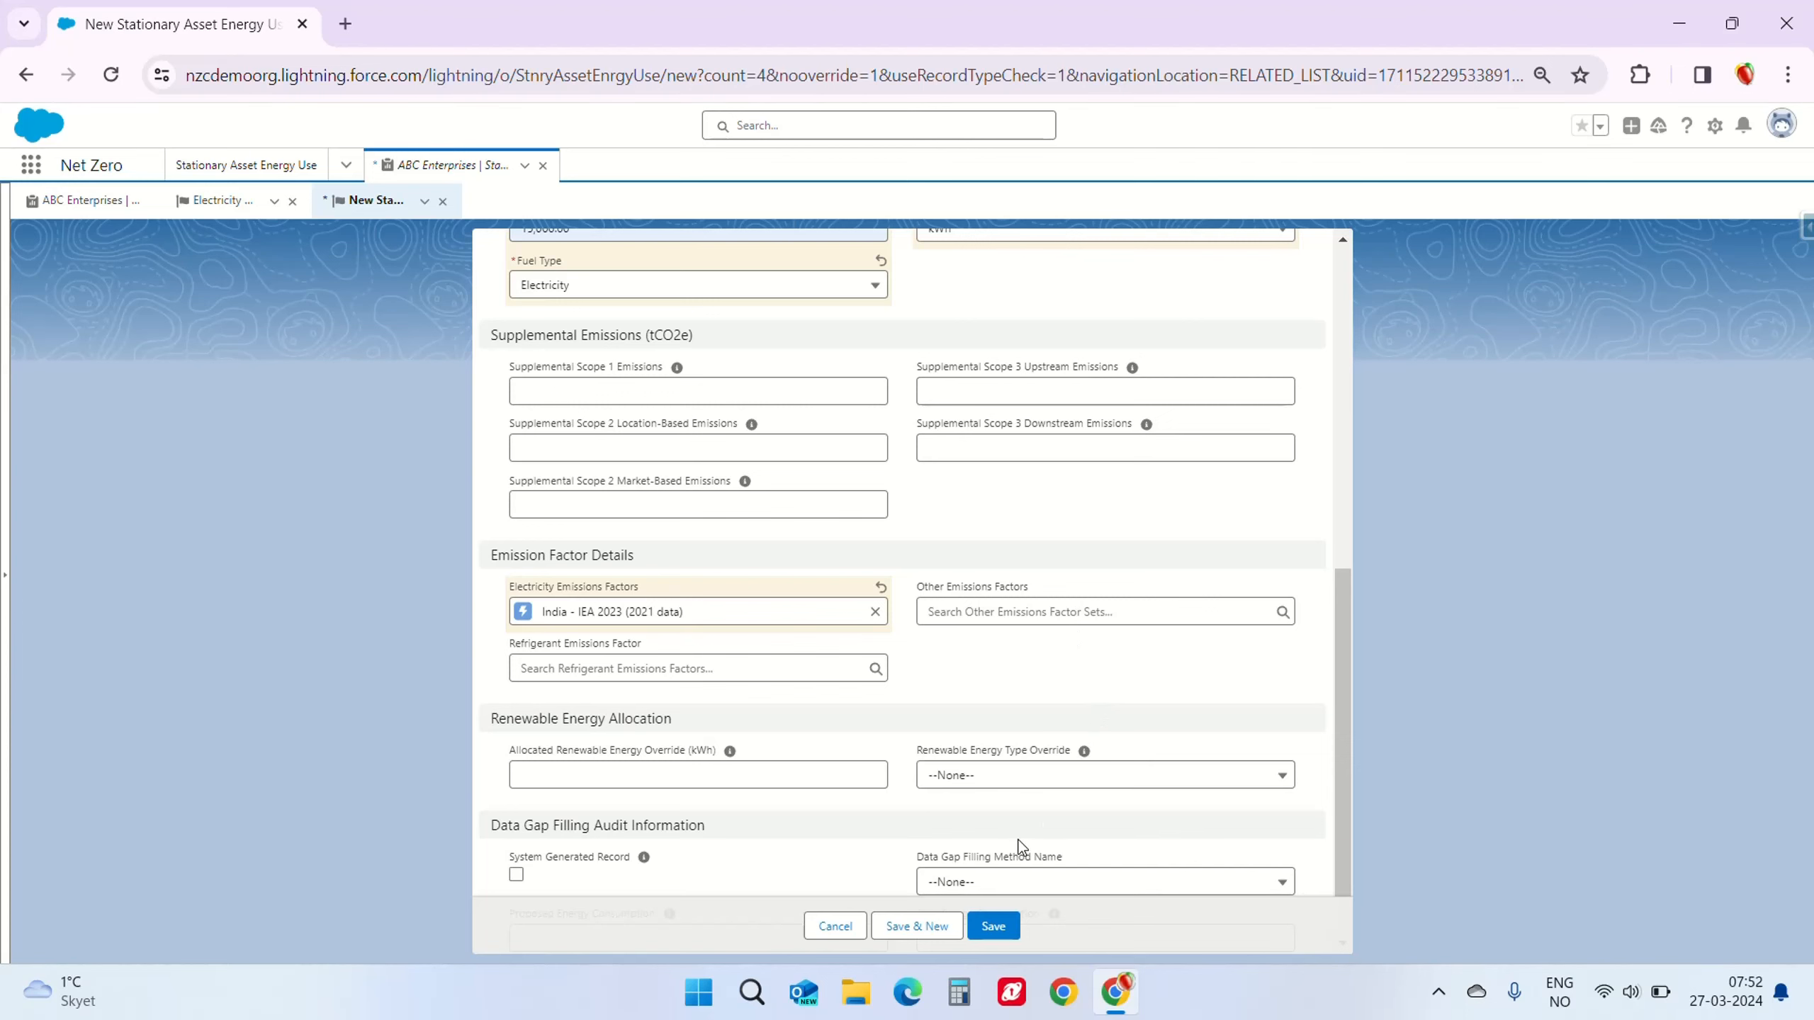
{"action": "left_click", "coordinate": [997, 934]}
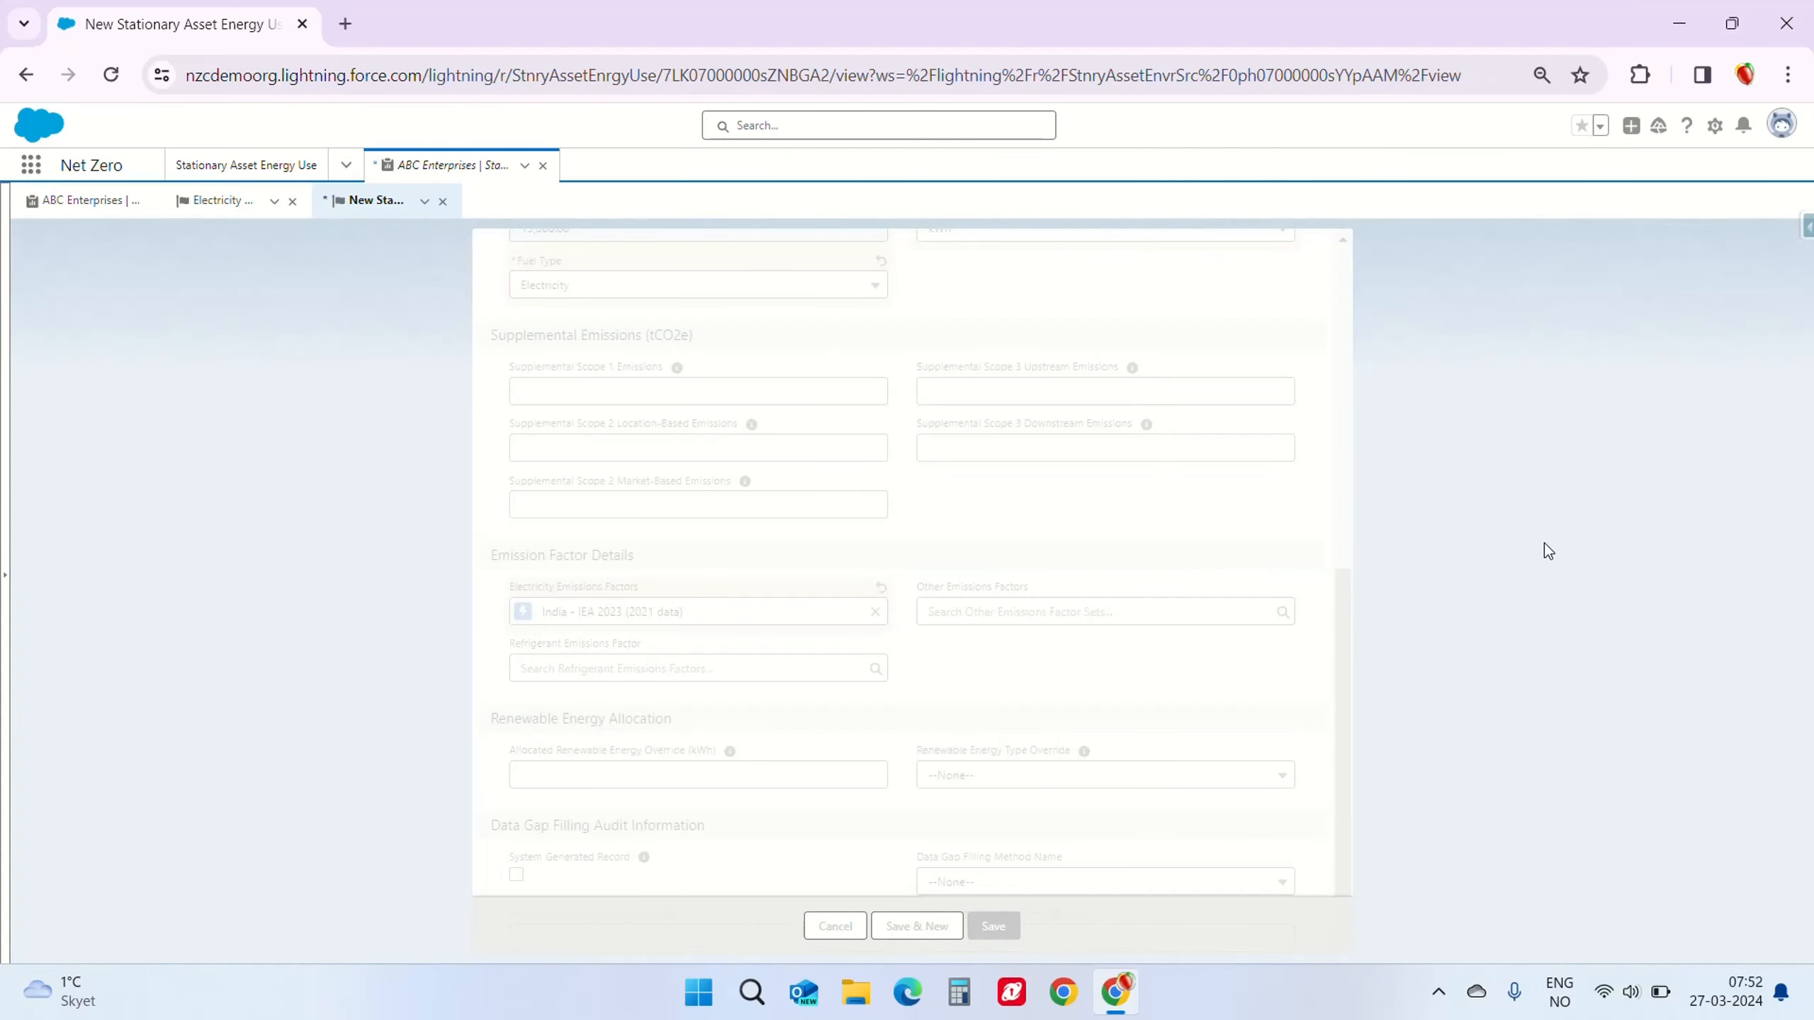
Step: Examine the Scope 2 location-based emissions in the saved Override test record's greenhouse gas emissions results
{"action": "scroll", "coordinate": [412, 532], "scroll_direction": "down", "scroll_amount": 10}
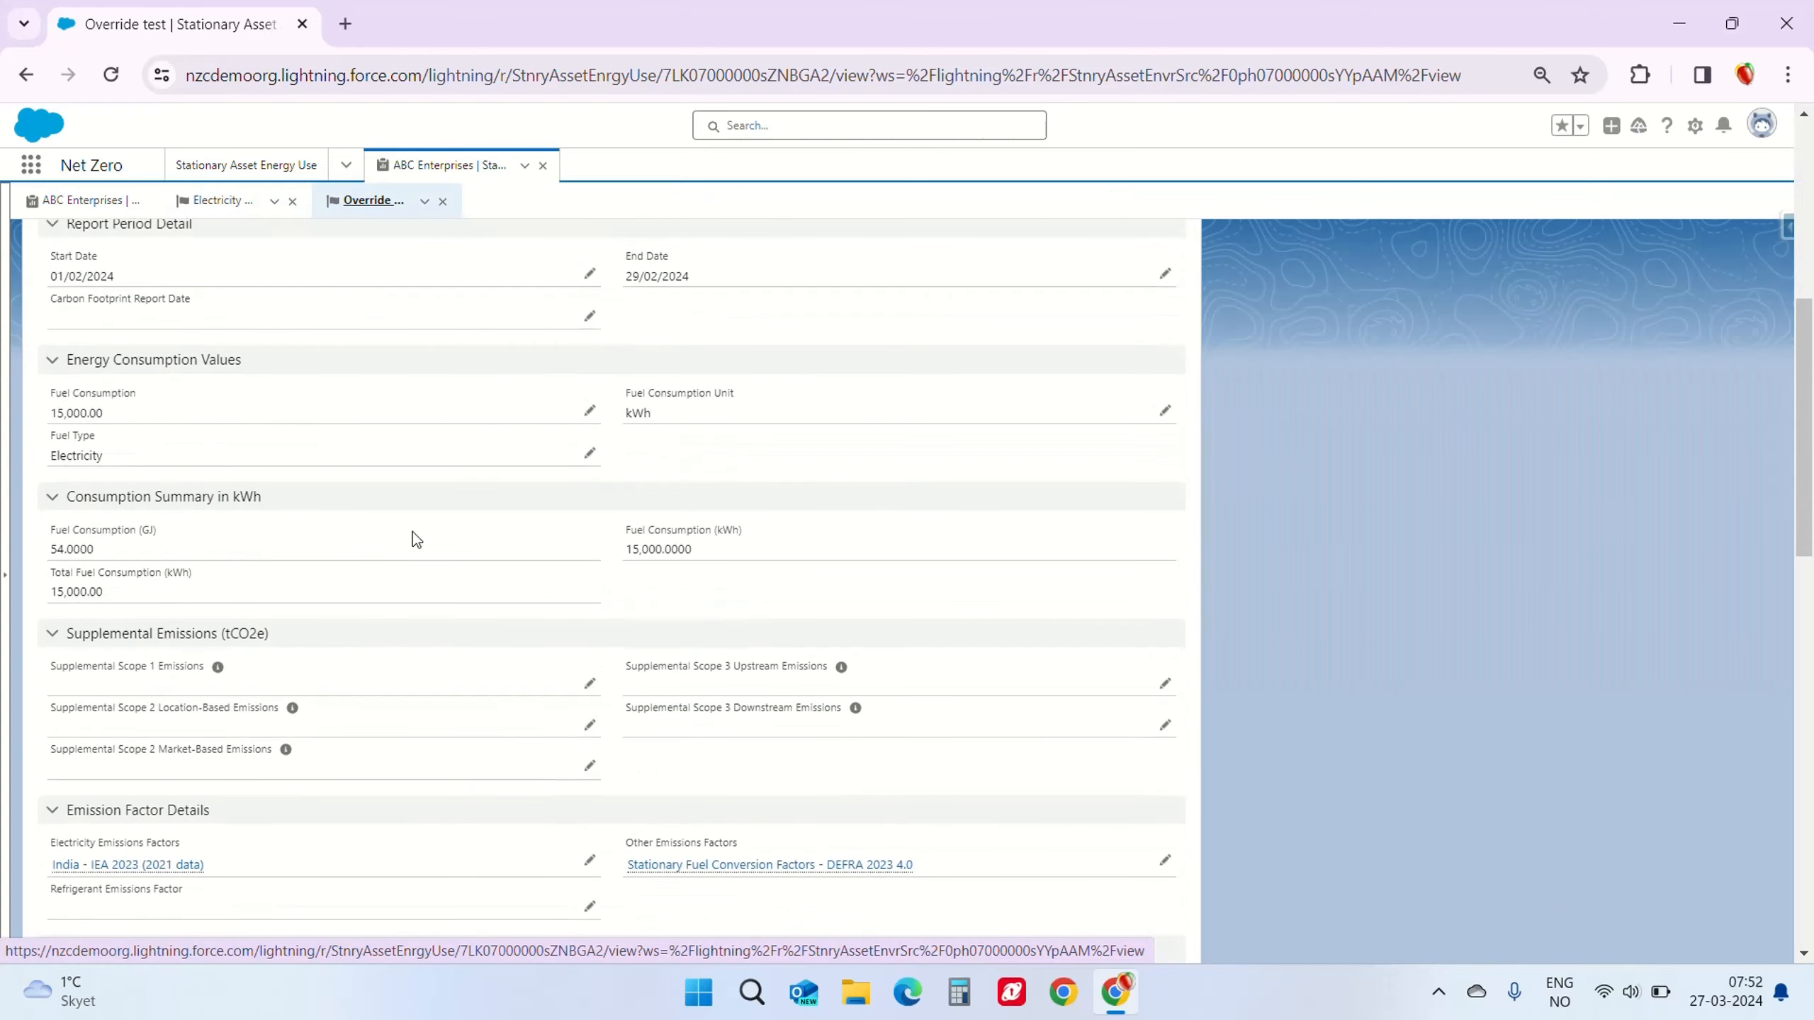
{"action": "scroll", "coordinate": [413, 532], "scroll_direction": "down", "scroll_amount": 3}
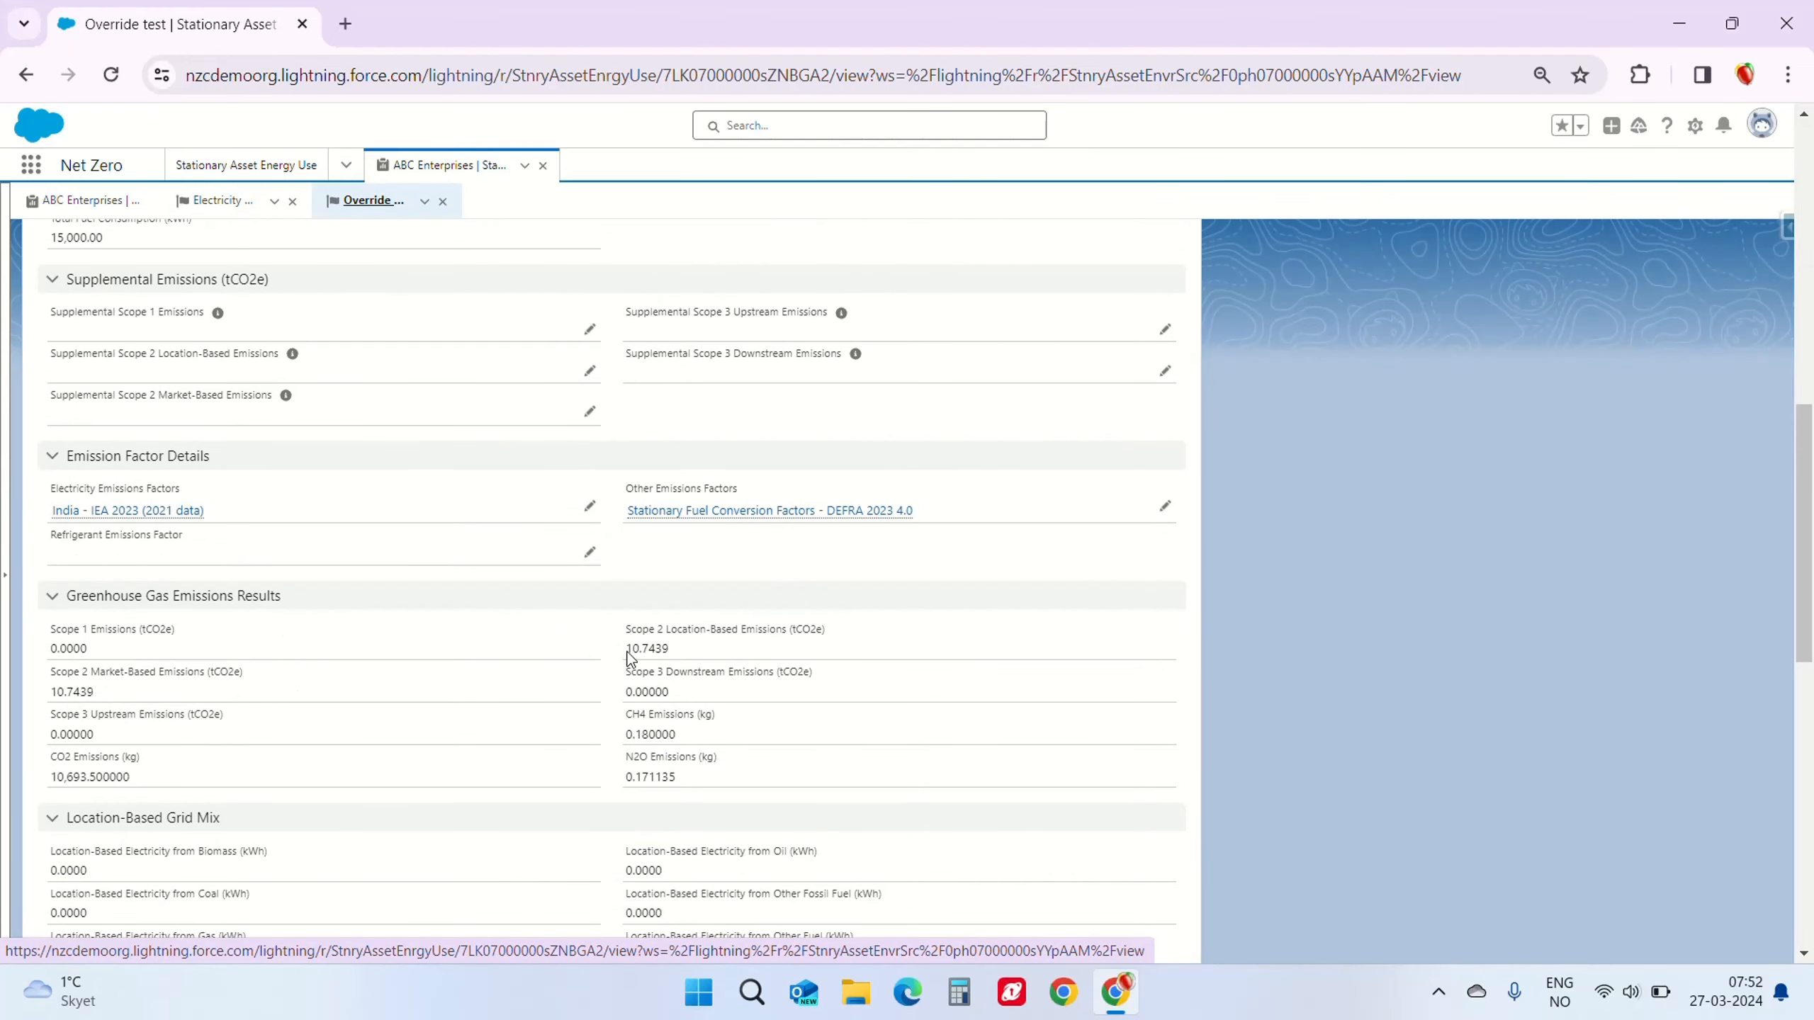
{"action": "left_click_drag", "start_coordinate": [628, 652], "coordinate": [676, 652]}
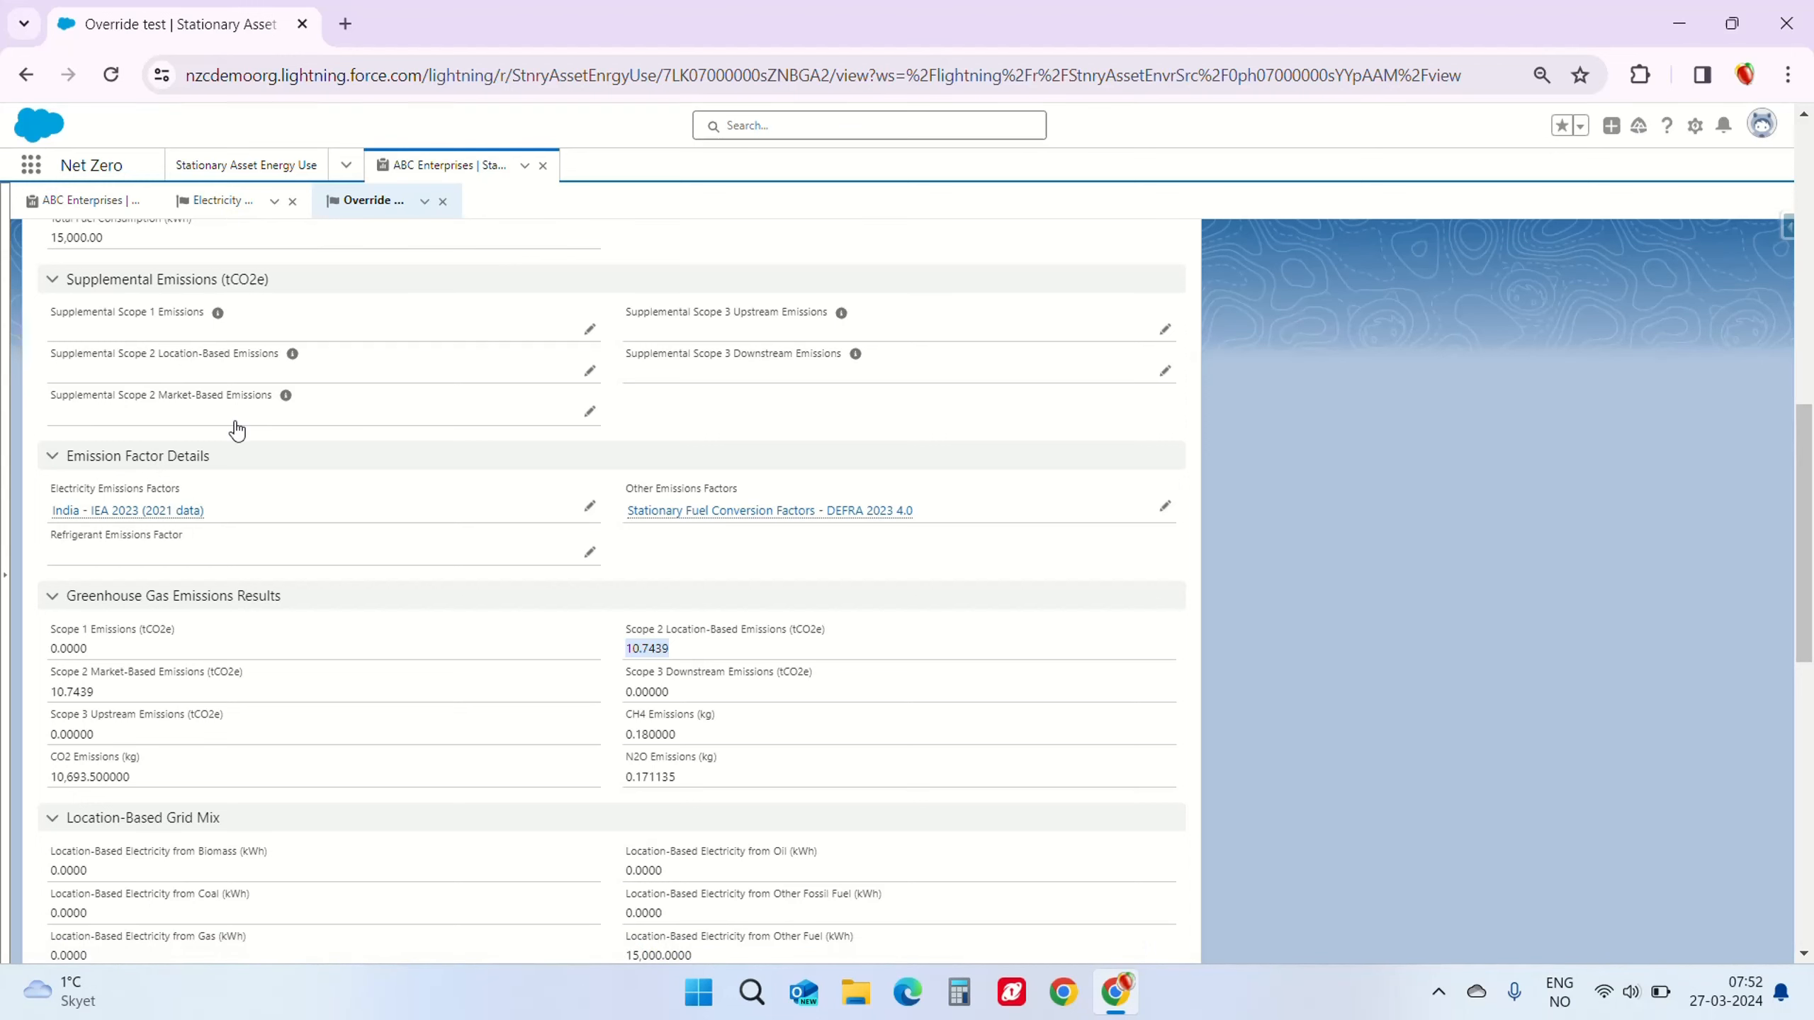
Step: Compare the Electricity Jan 2024 record's Scope 2 location-based emissions and emissions factor with those of Override test
{"action": "left_click", "coordinate": [228, 206]}
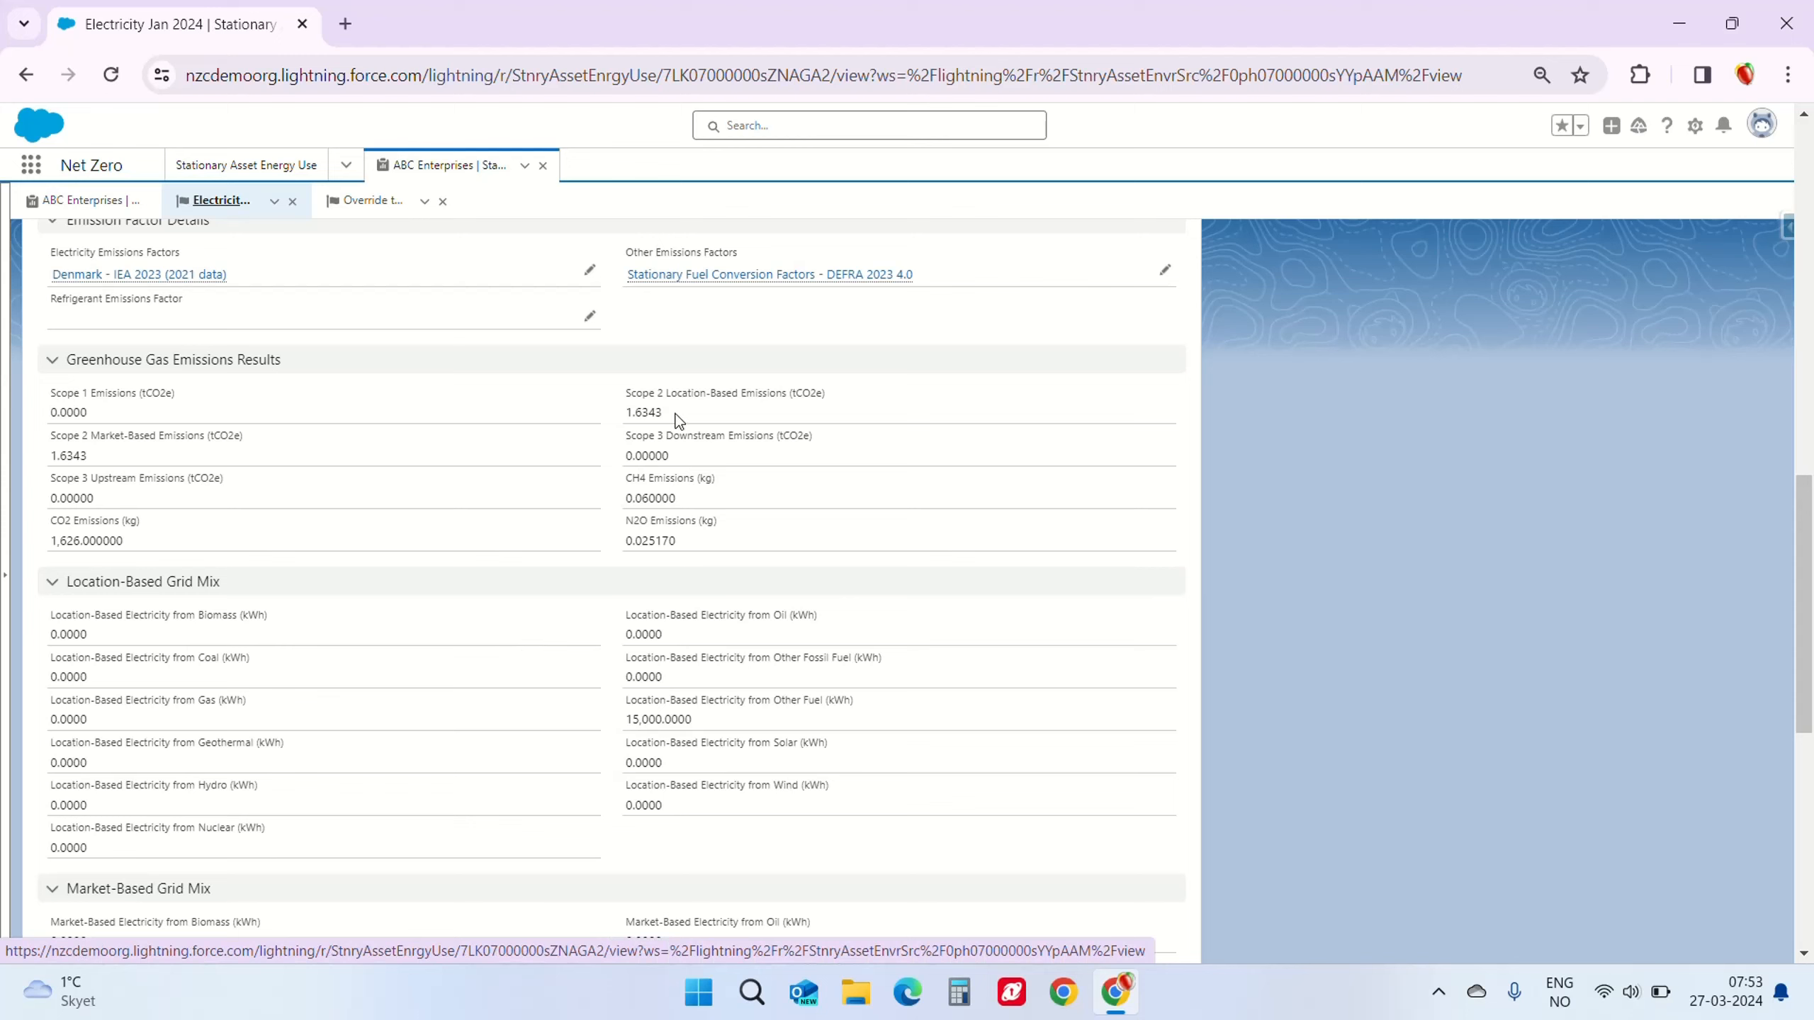
{"action": "left_click_drag", "start_coordinate": [671, 414], "coordinate": [614, 409]}
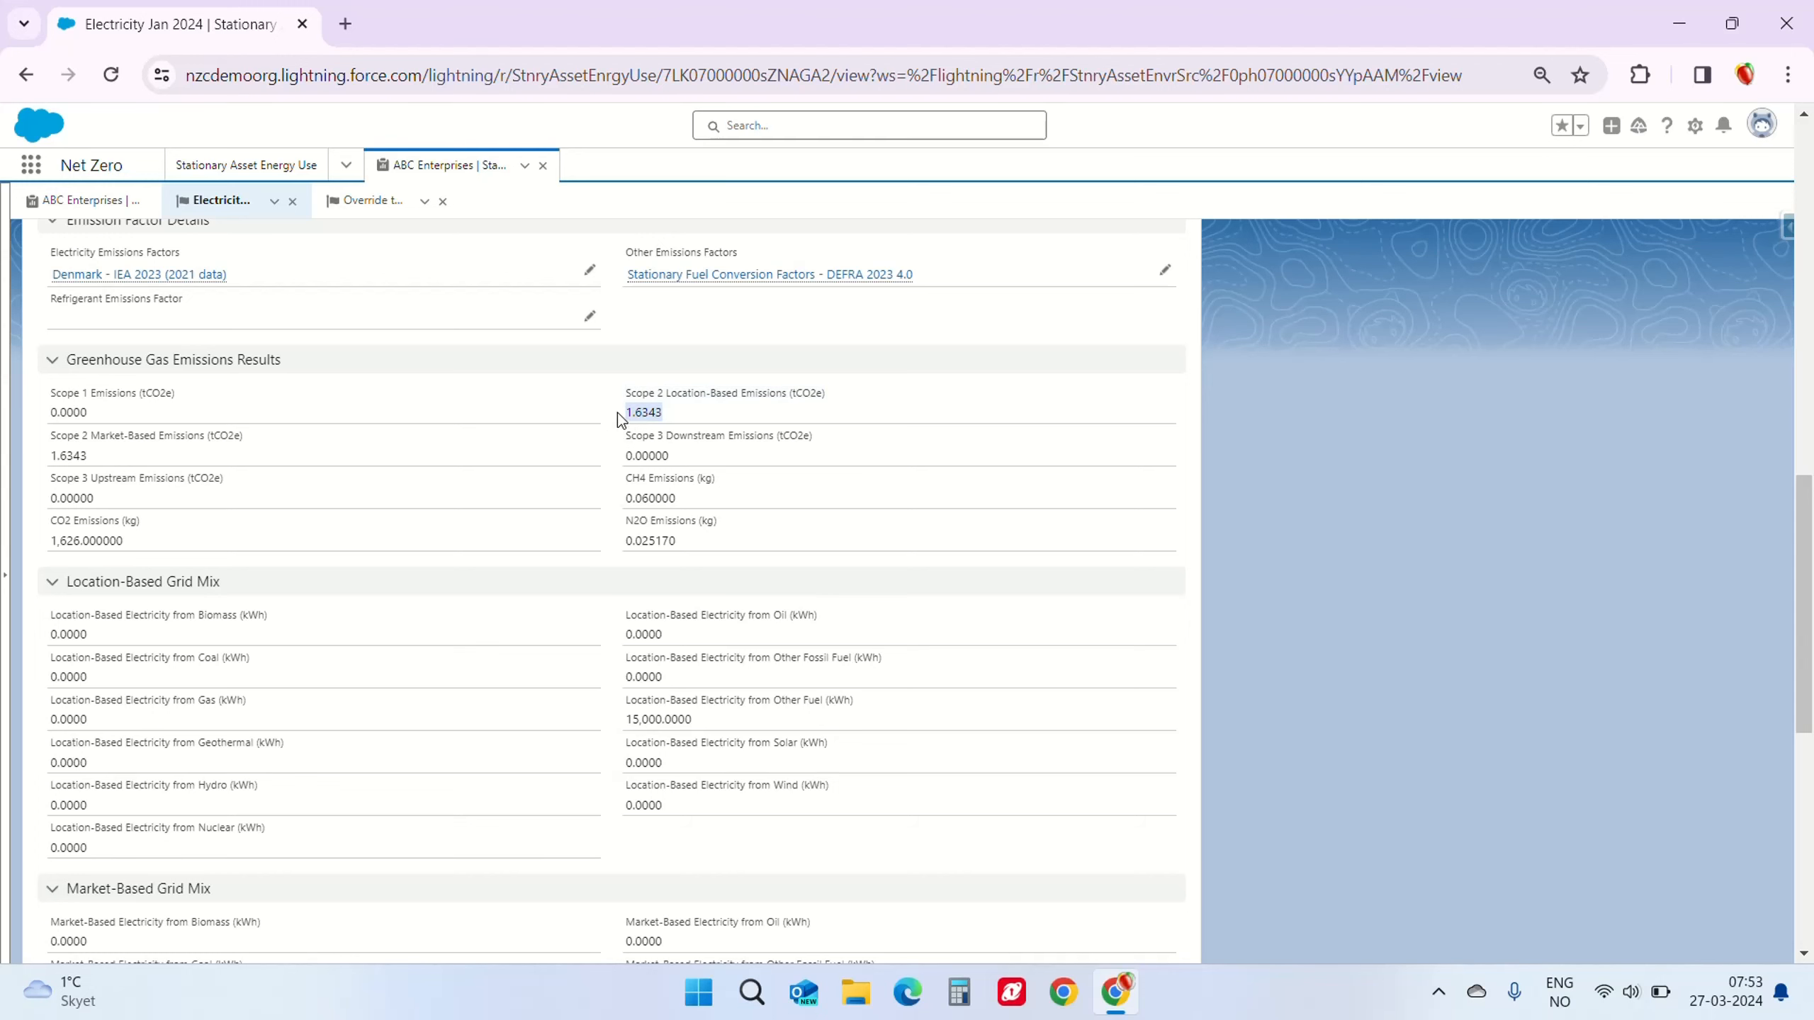
{"action": "left_click", "coordinate": [350, 201]}
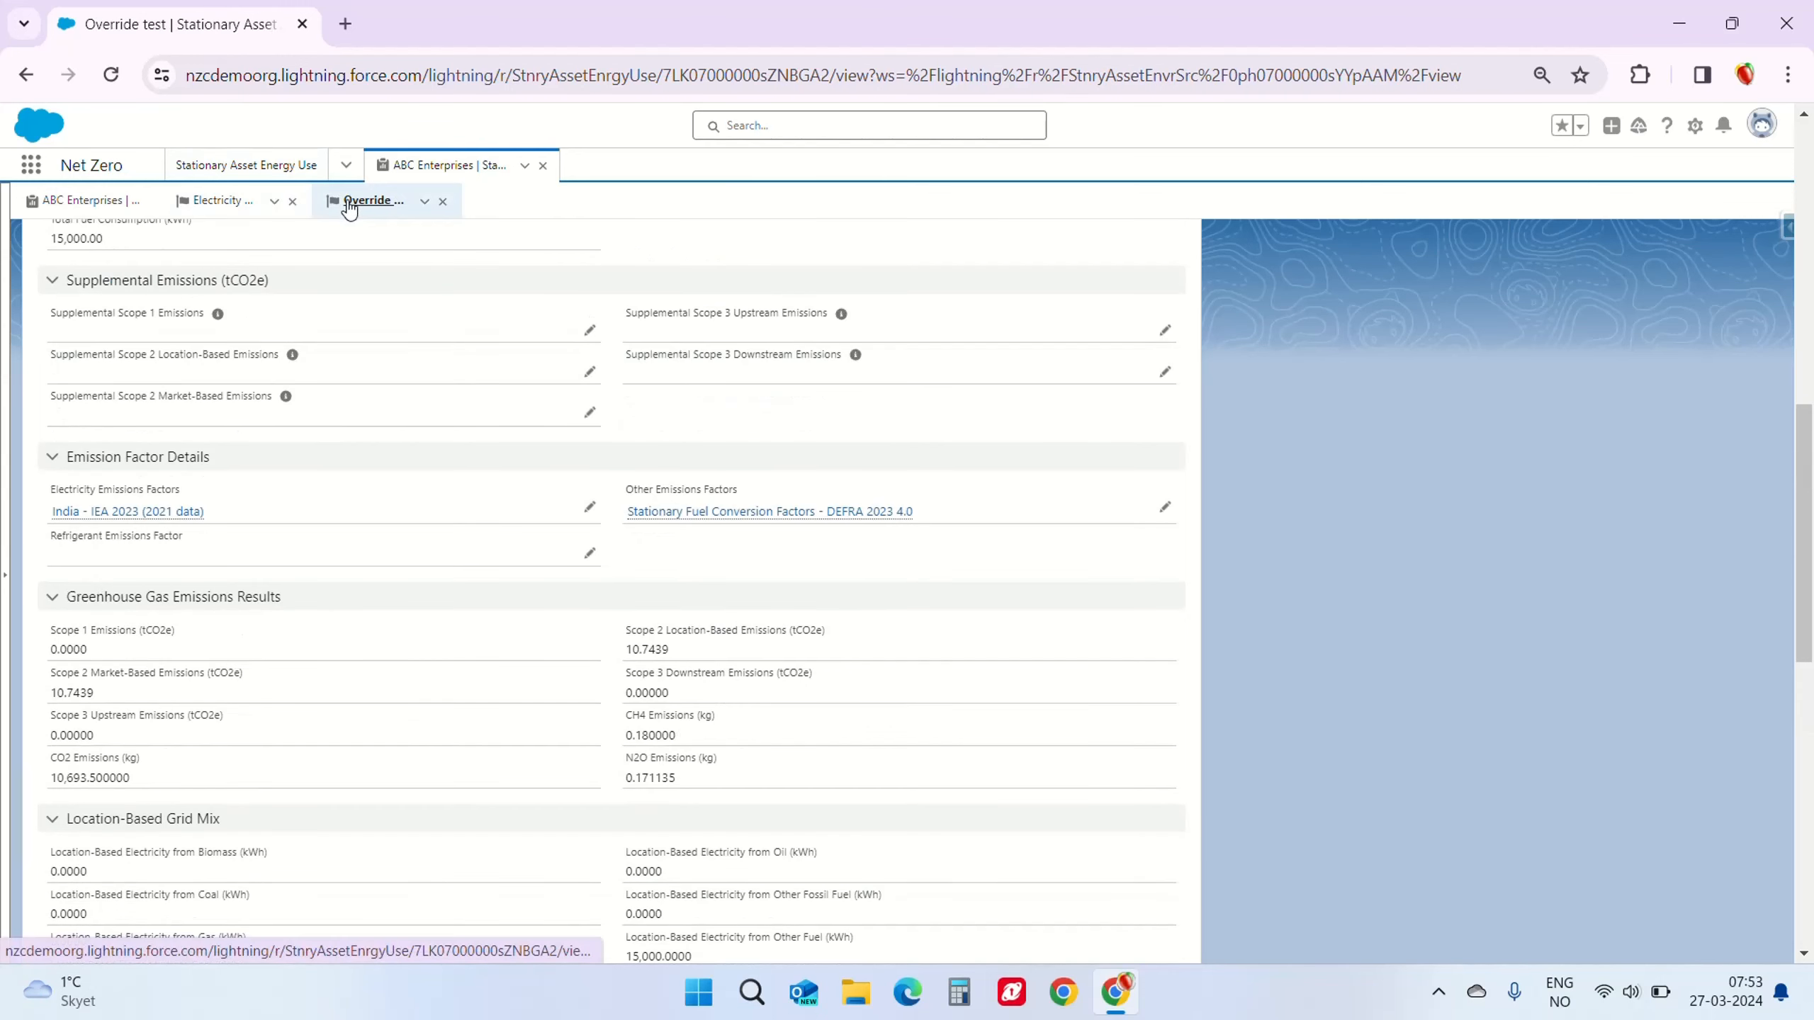
{"action": "left_click", "coordinate": [238, 208]}
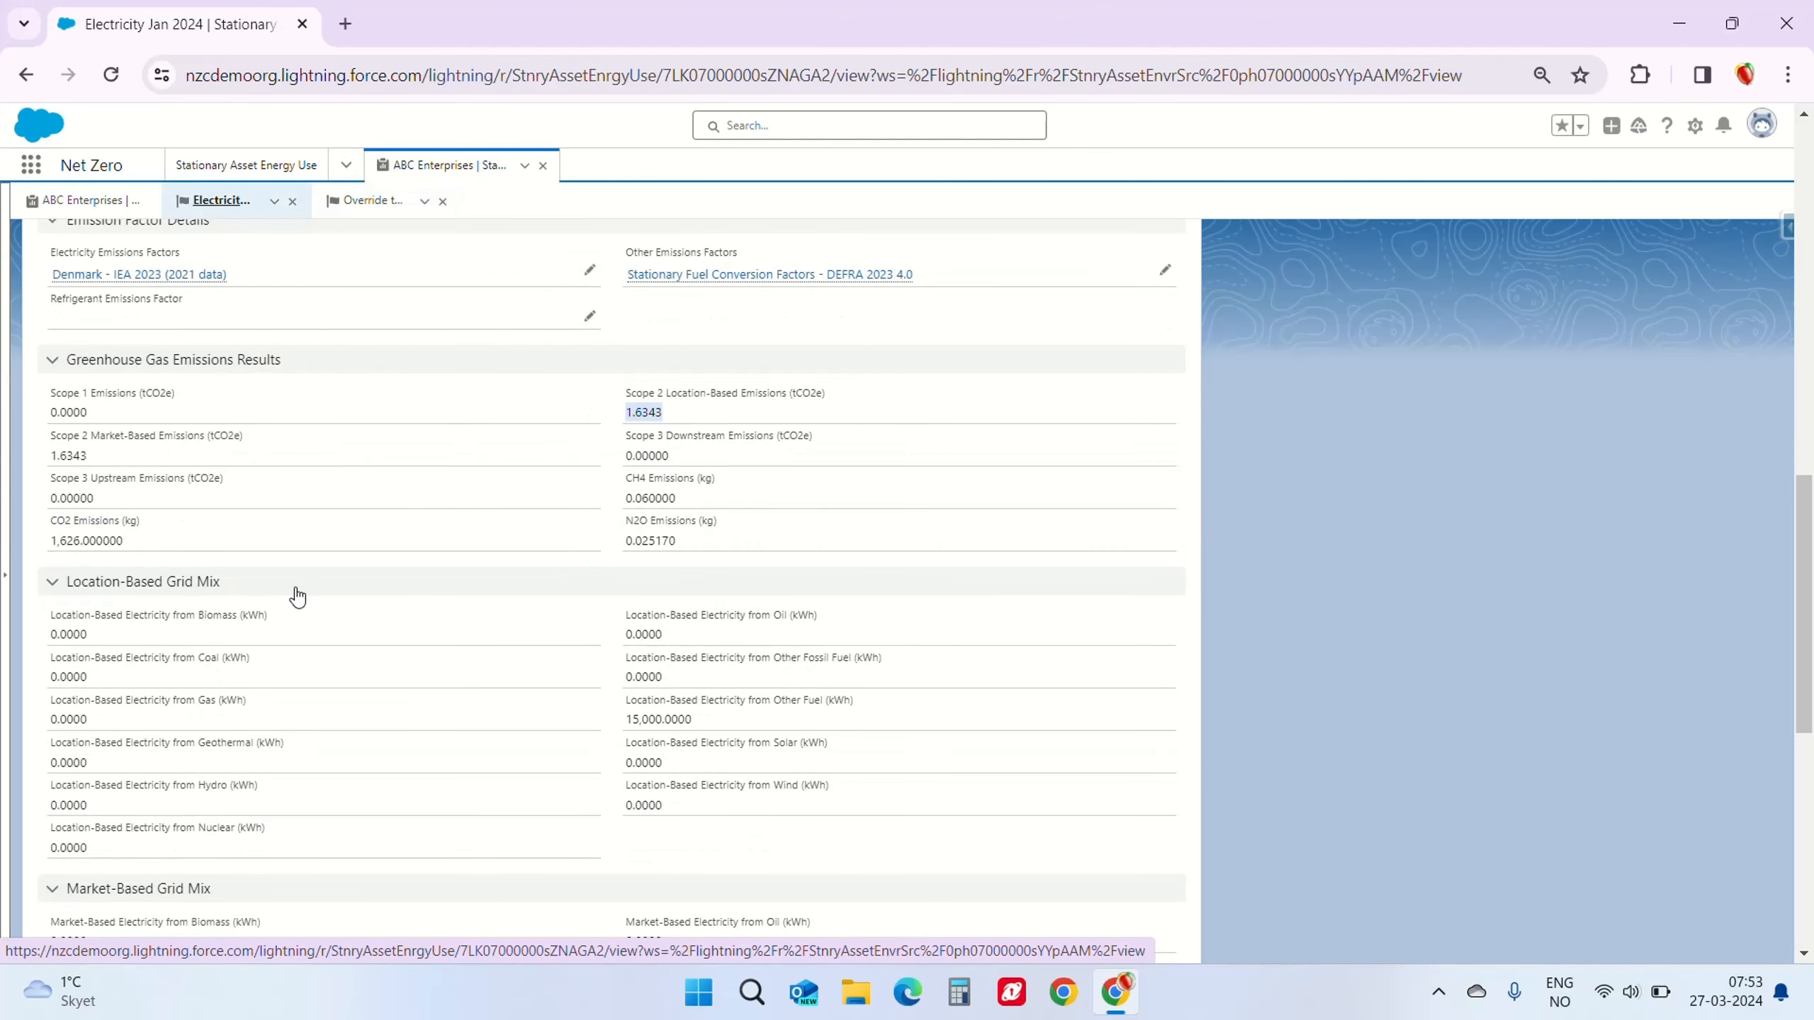
{"action": "scroll", "coordinate": [302, 601], "scroll_direction": "up", "scroll_amount": 5}
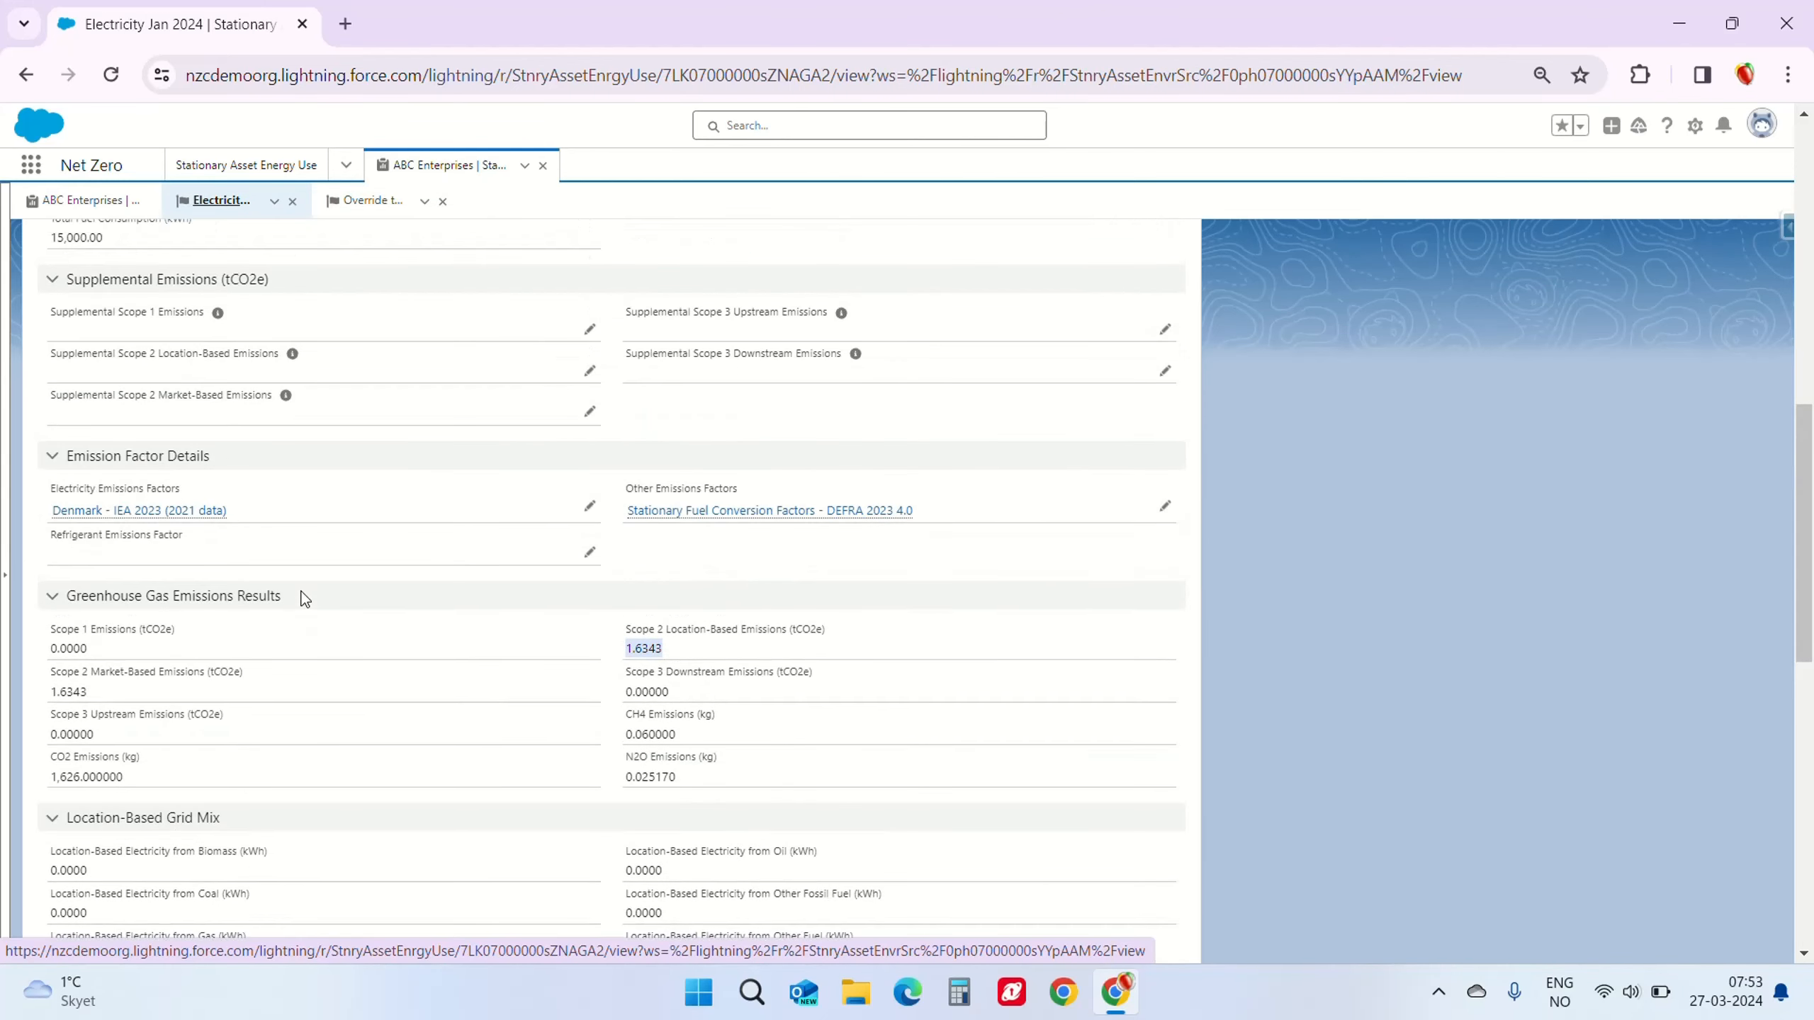
{"action": "scroll", "coordinate": [302, 601], "scroll_direction": "up", "scroll_amount": 4}
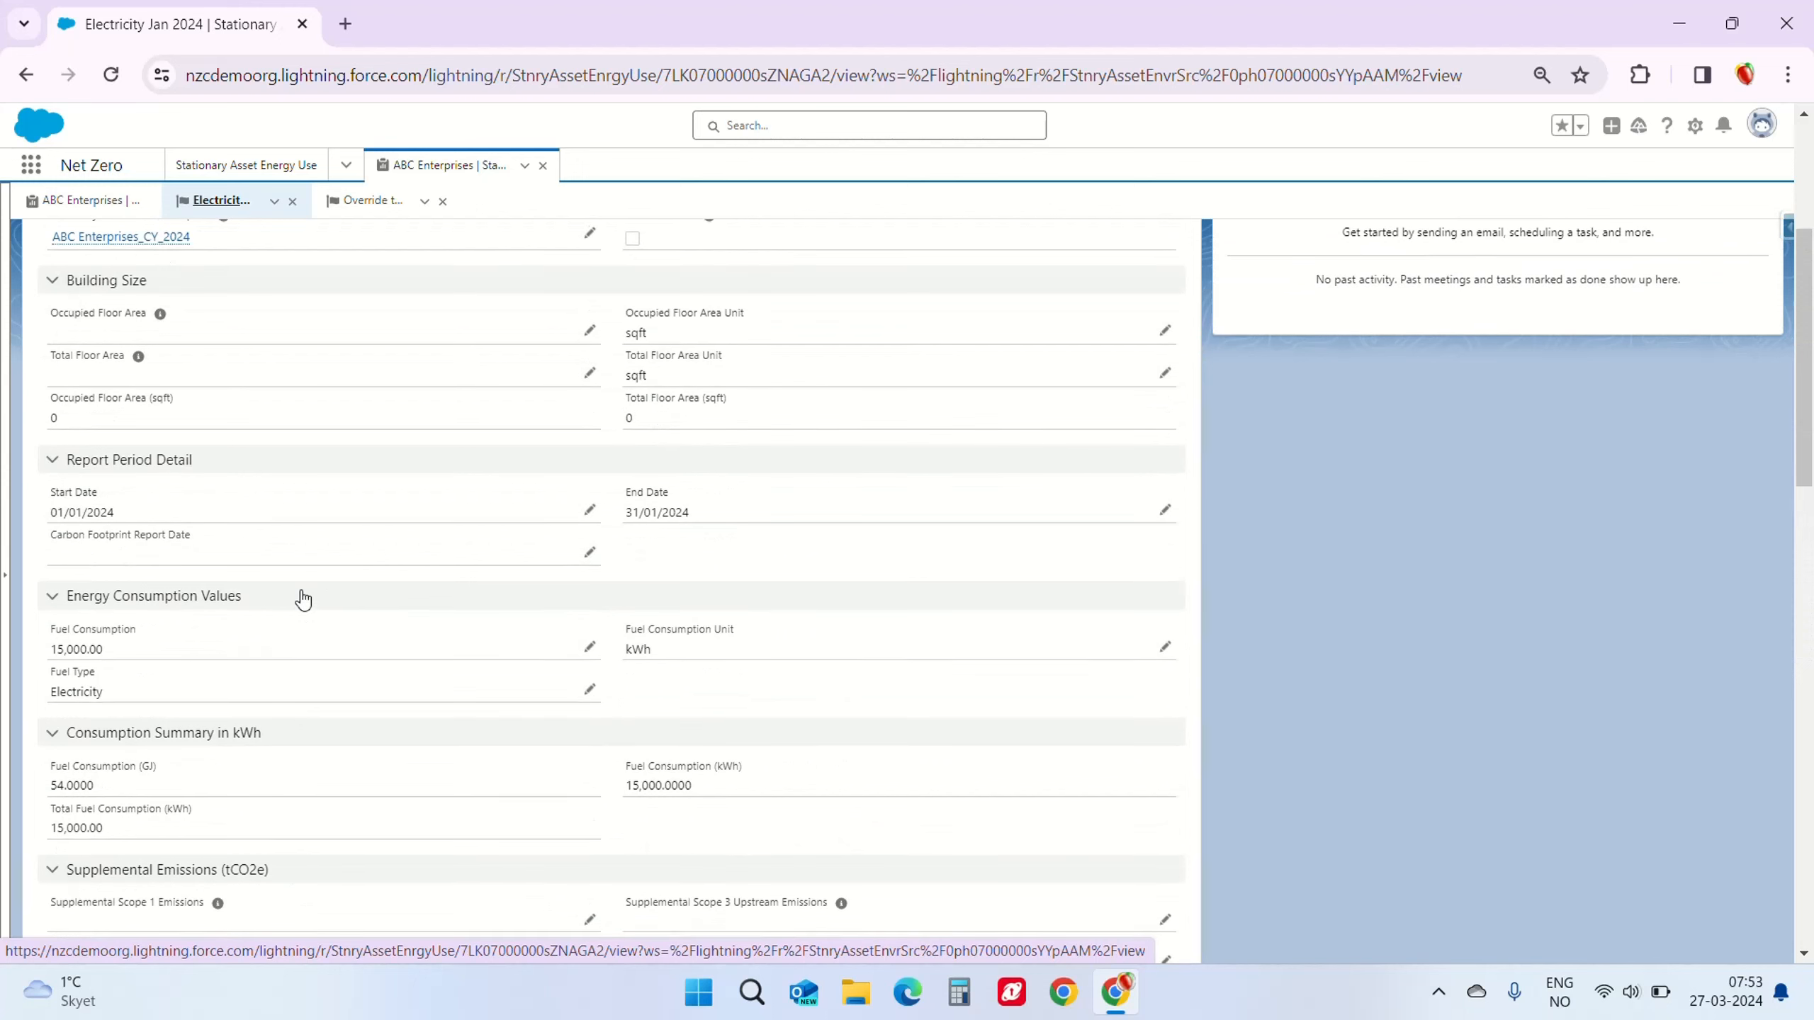
{"action": "scroll", "coordinate": [850, 604], "scroll_direction": "up", "scroll_amount": 4}
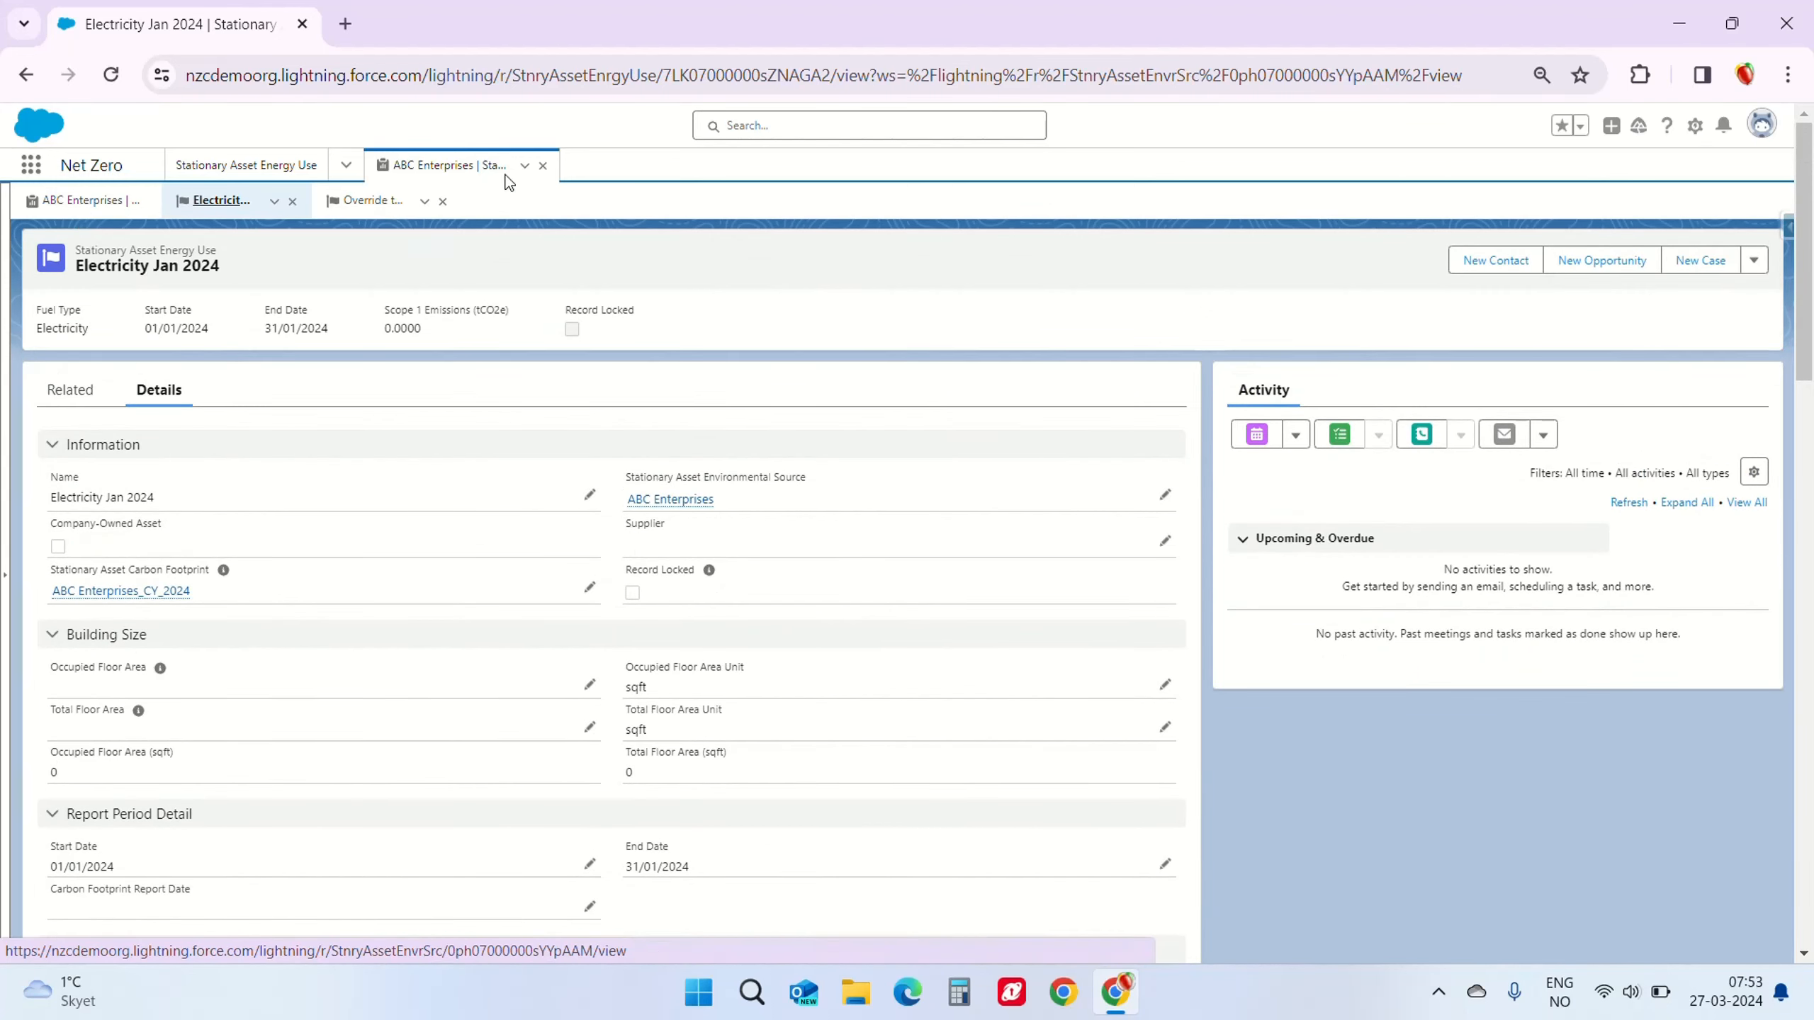
Step: Review the linked stationary asset carbon footprint and the start date in the Override test record
{"action": "left_click", "coordinate": [372, 200]}
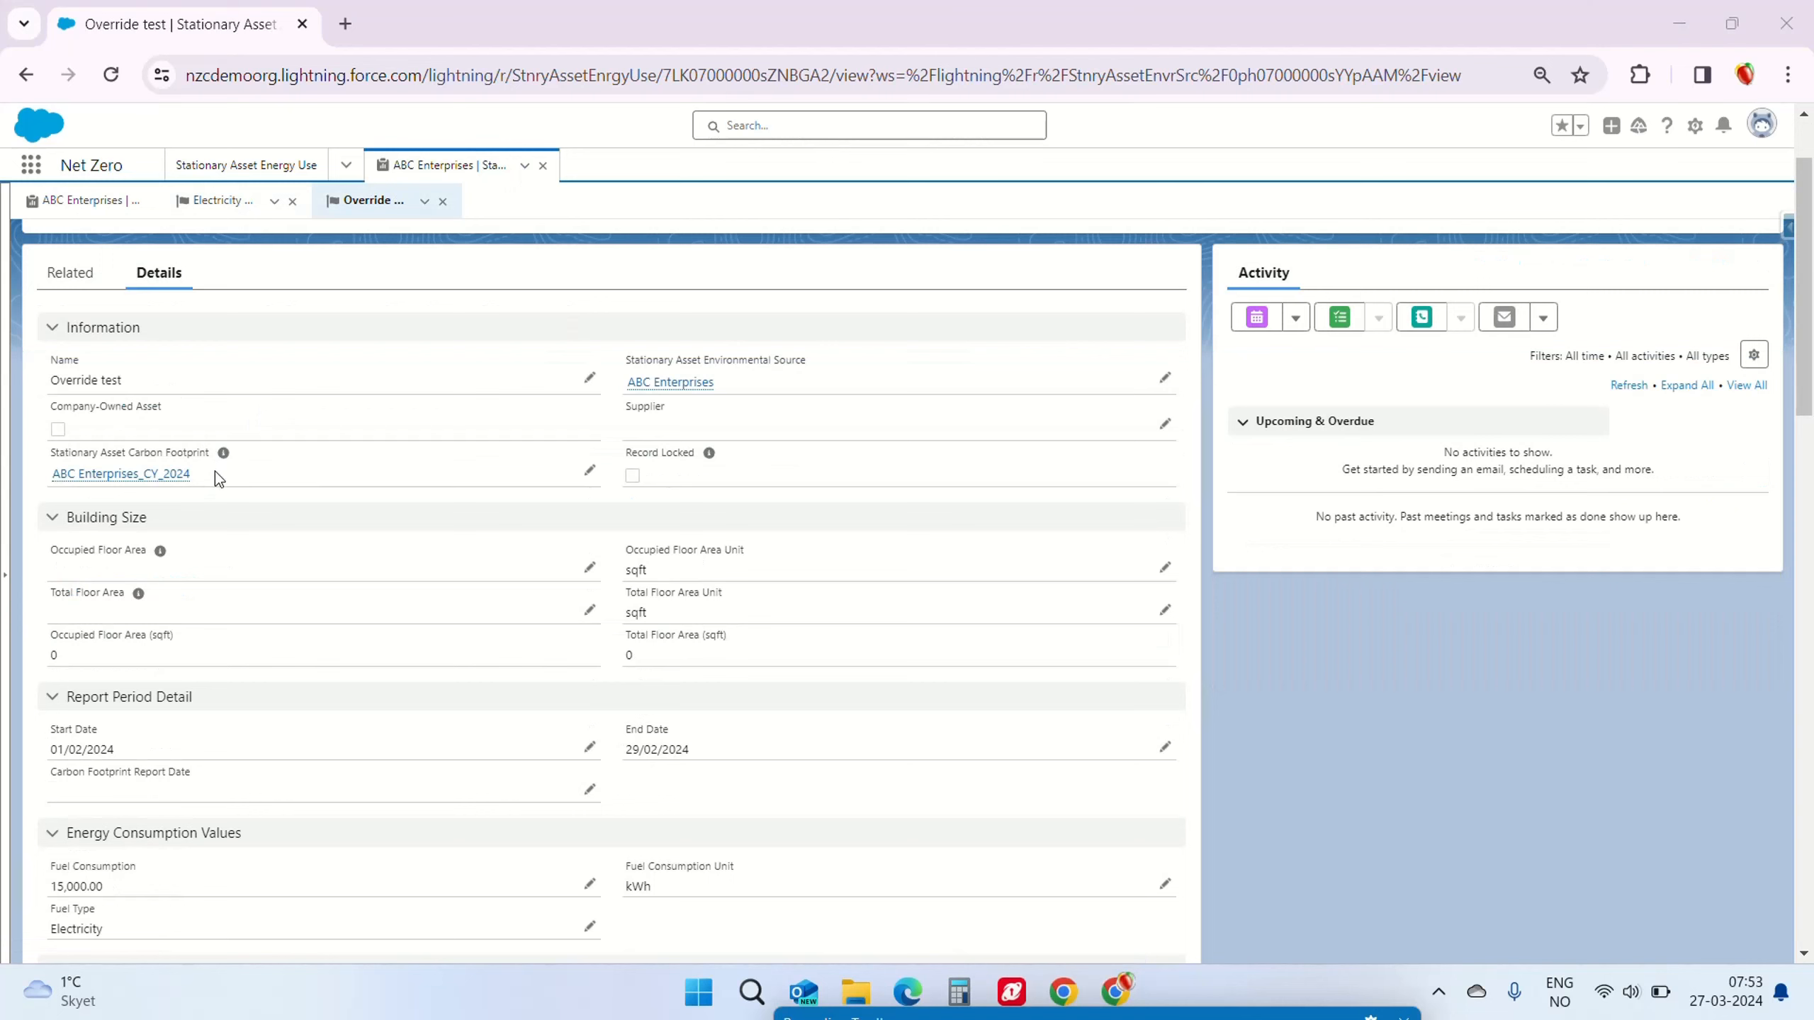
{"action": "mouse_move", "coordinate": [223, 457]}
{"action": "left_click_drag", "start_coordinate": [49, 751], "coordinate": [219, 747]}
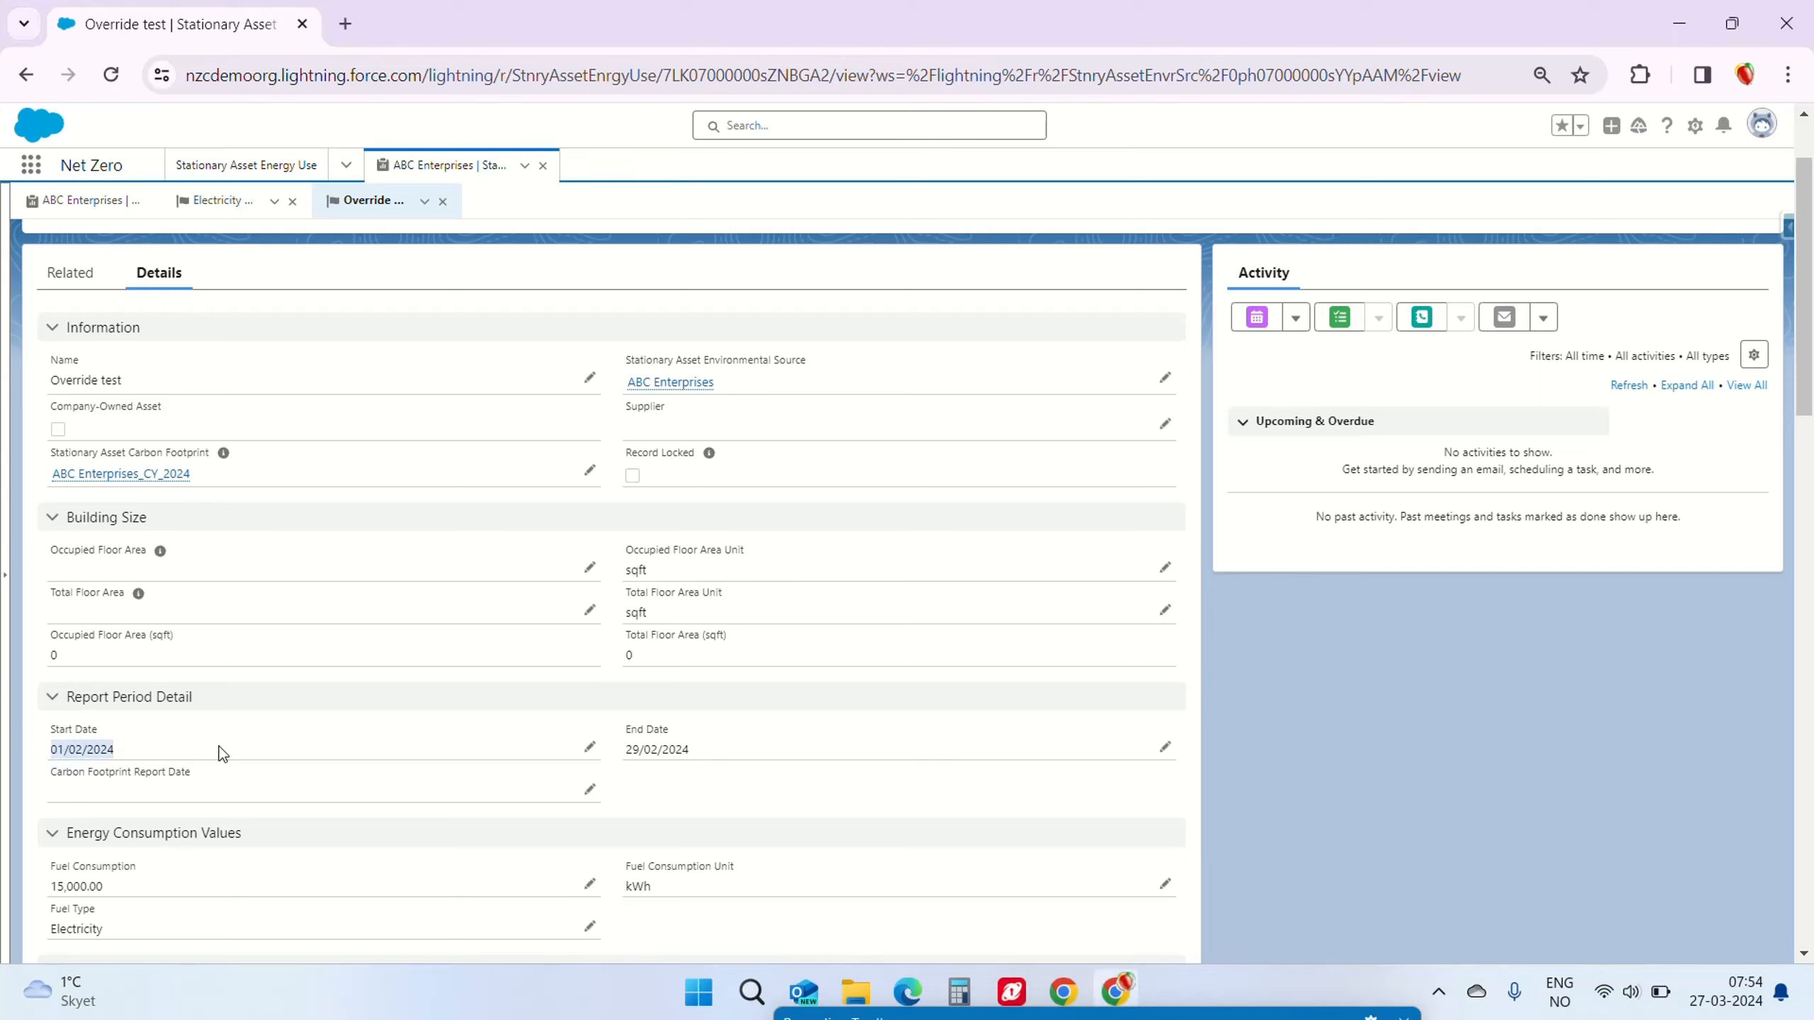
{"action": "left_click", "coordinate": [231, 746]}
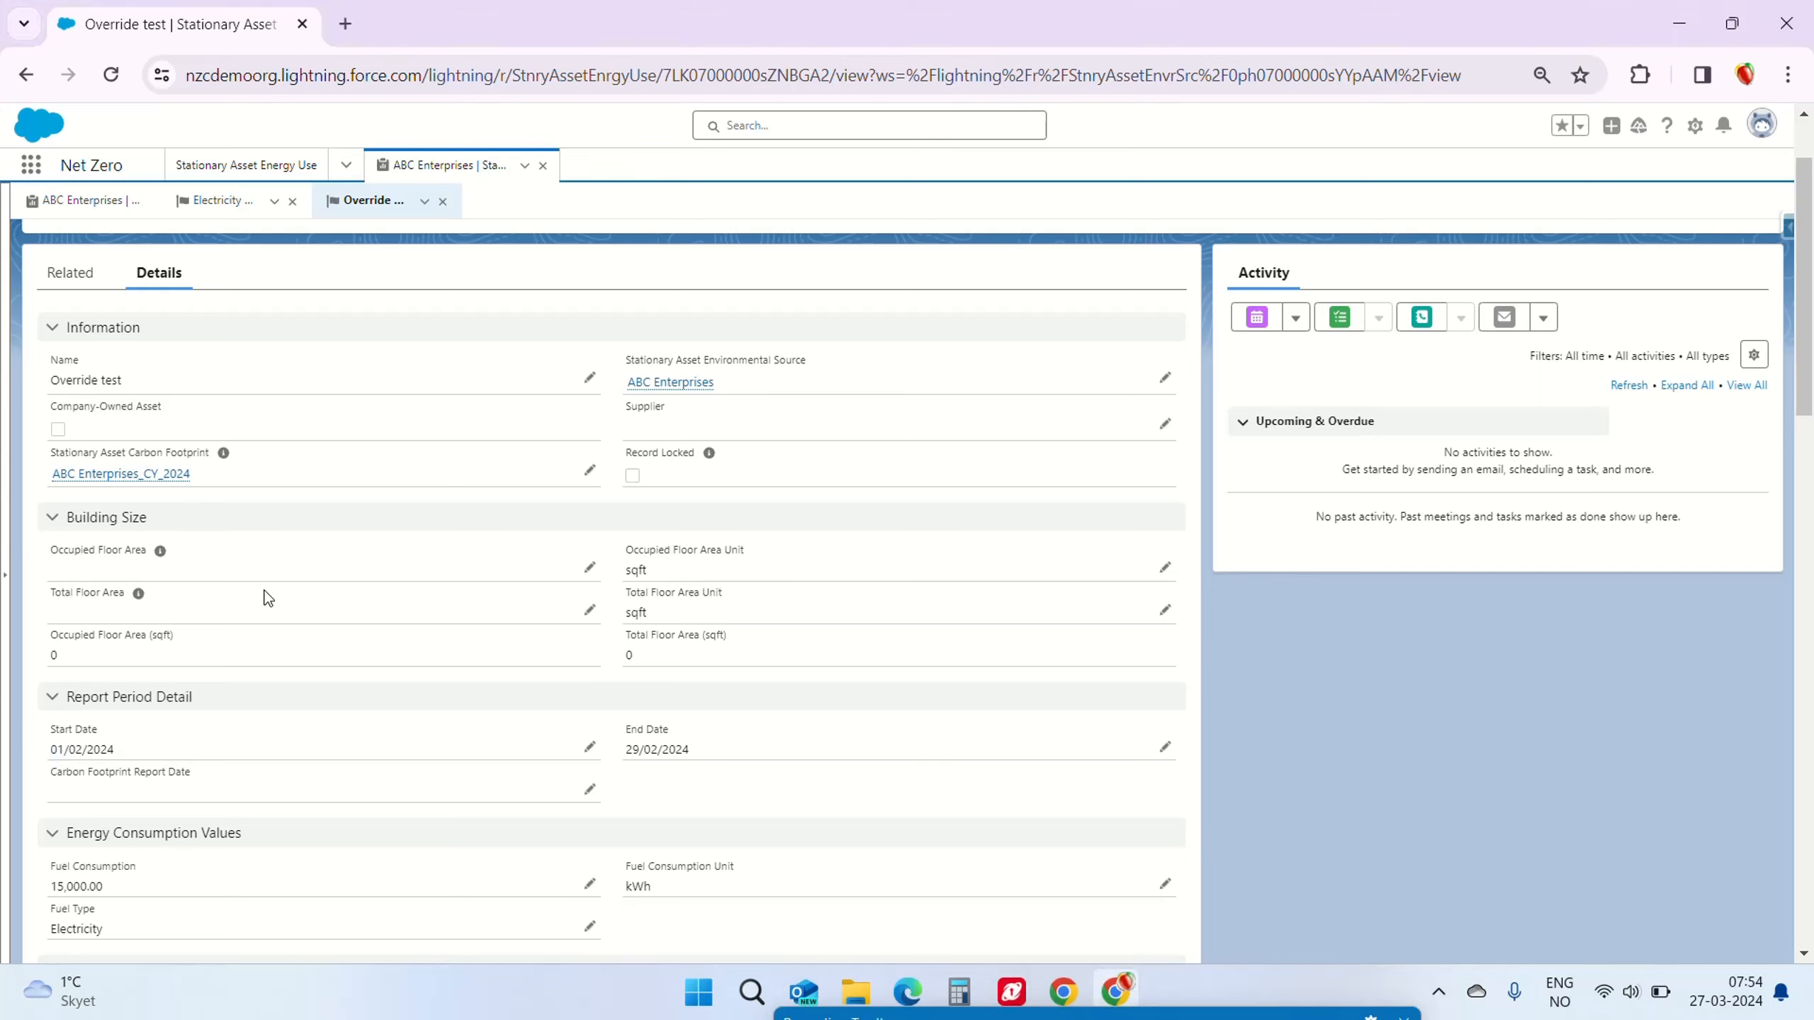